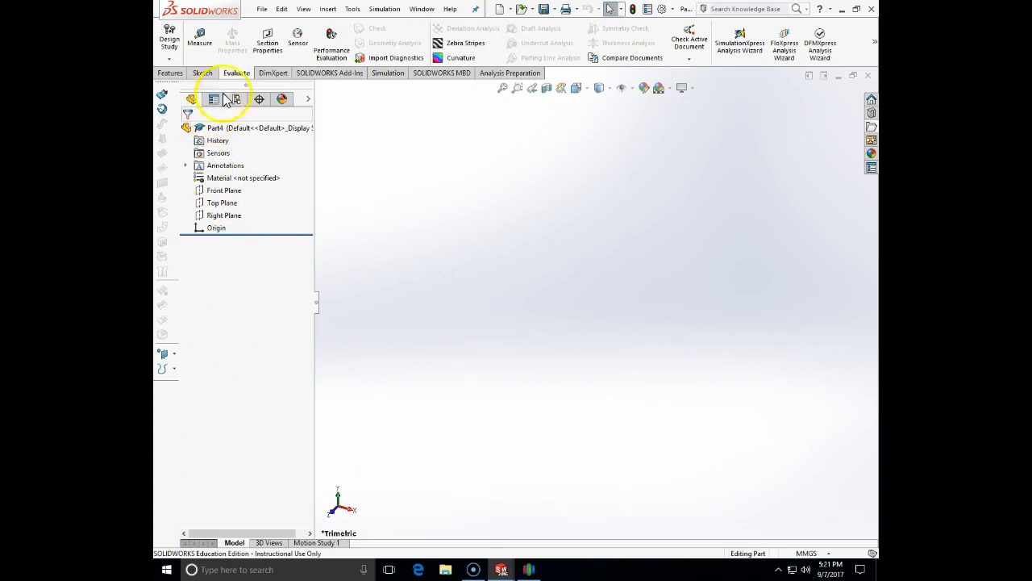
Start a sketch on the Top Plane and draw a center rectangle on the origin
left_click(207, 74)
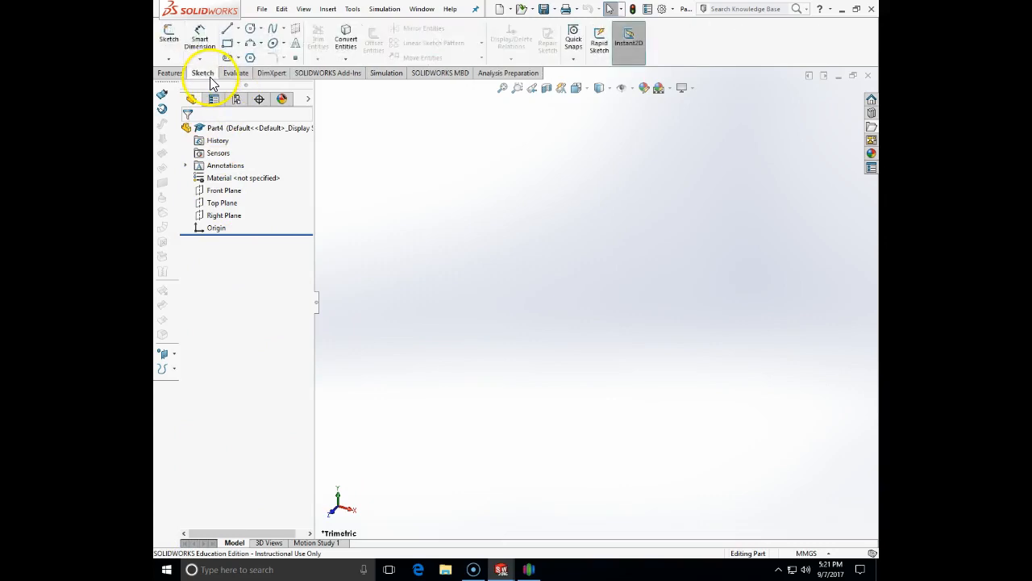
left_click(173, 50)
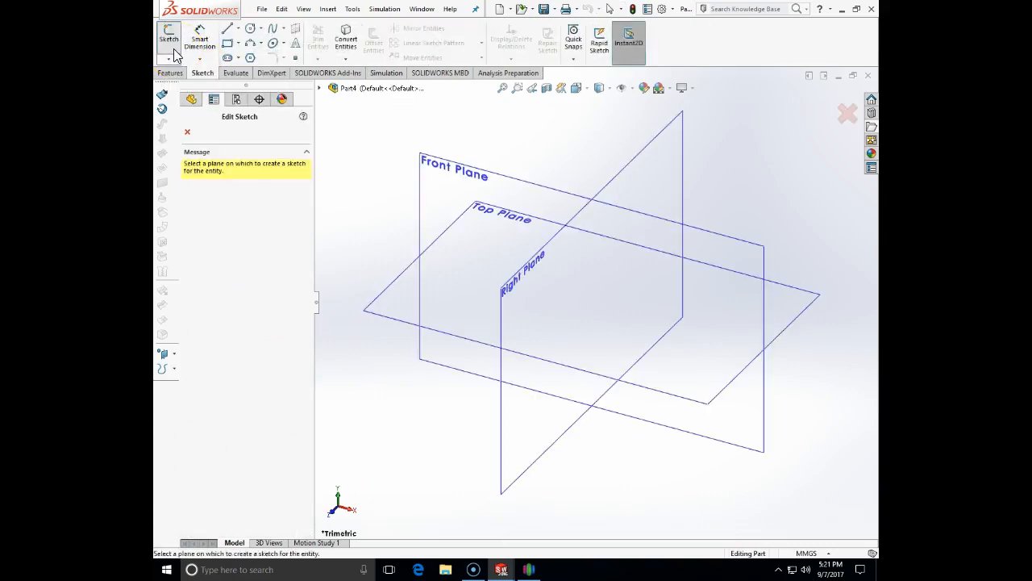
left_click(376, 306)
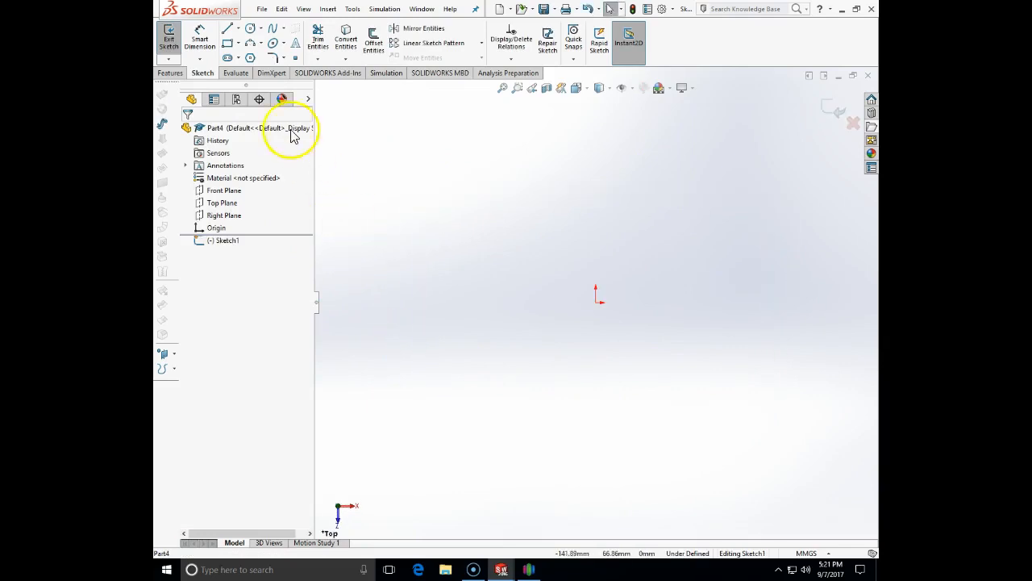
left_click(238, 43)
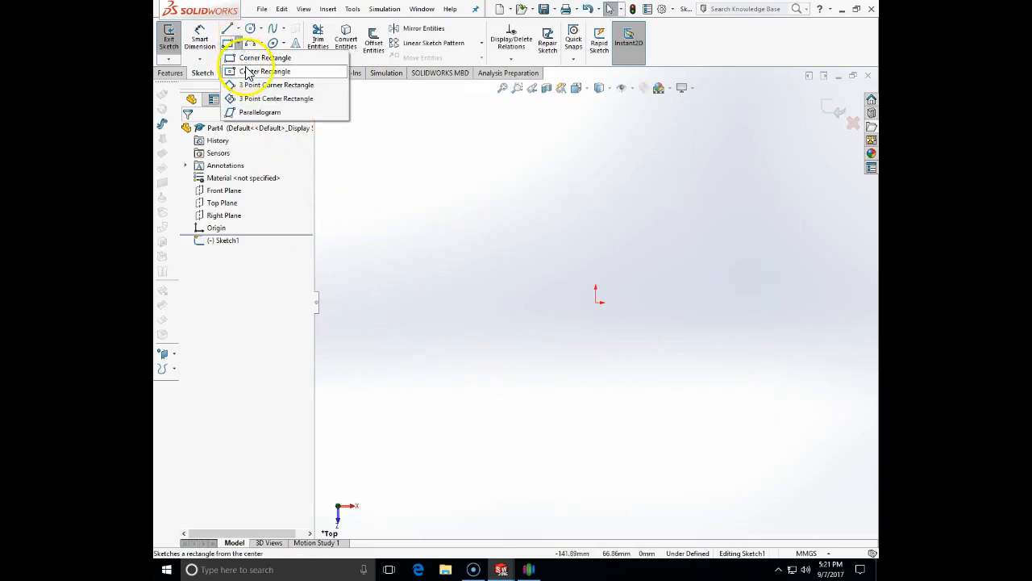
left_click(260, 71)
left_click(596, 301)
left_click(663, 211)
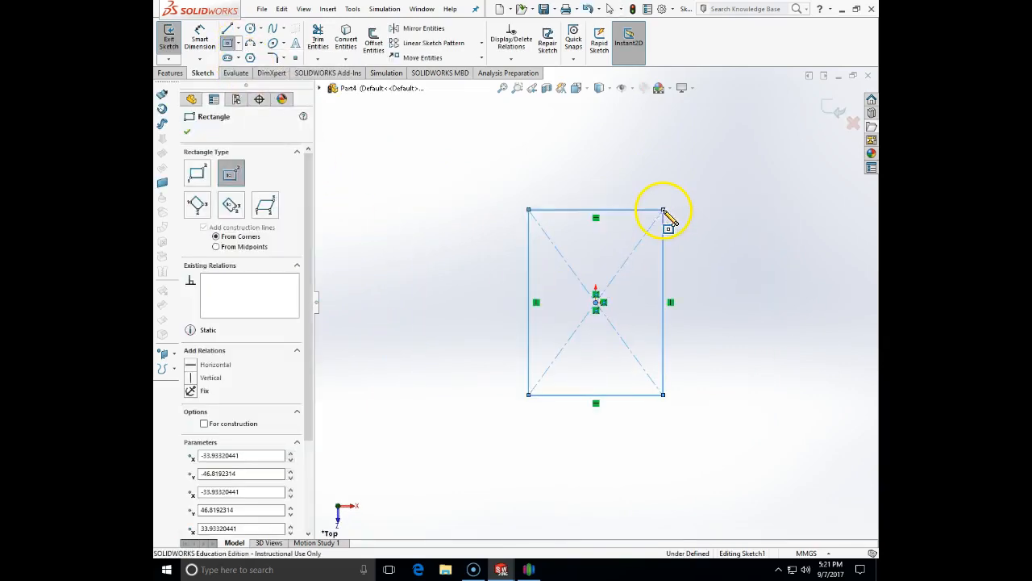
key("Escape")
Dimension the rectangle's width to 80 mm
left_click(200, 41)
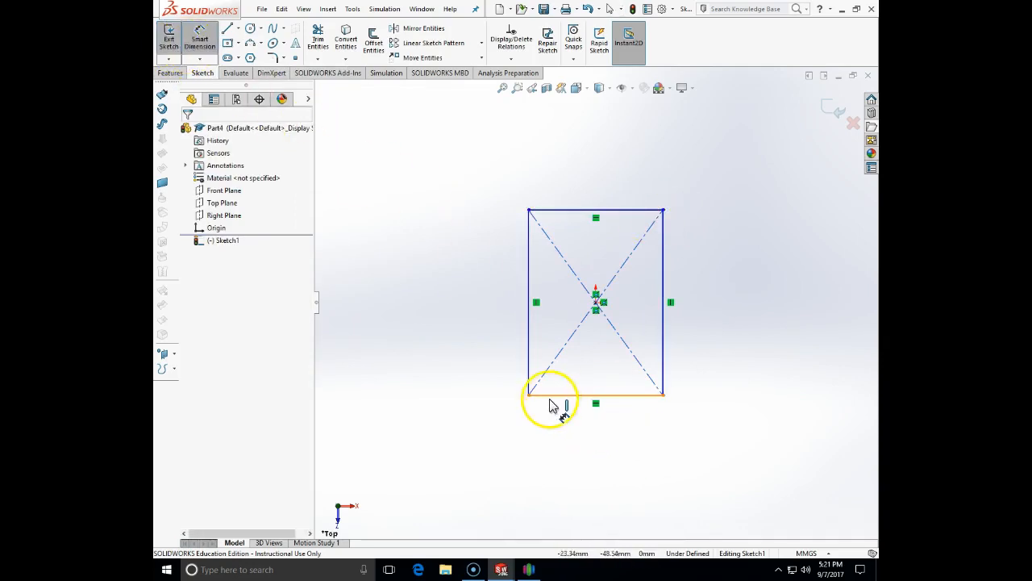
left_click(529, 371)
left_click(663, 367)
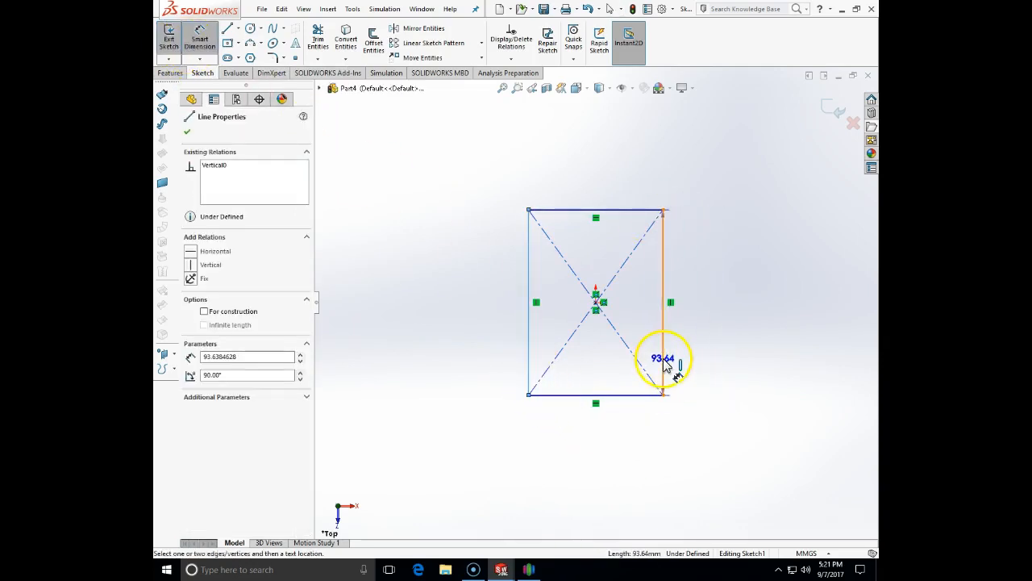
left_click(590, 466)
type("80")
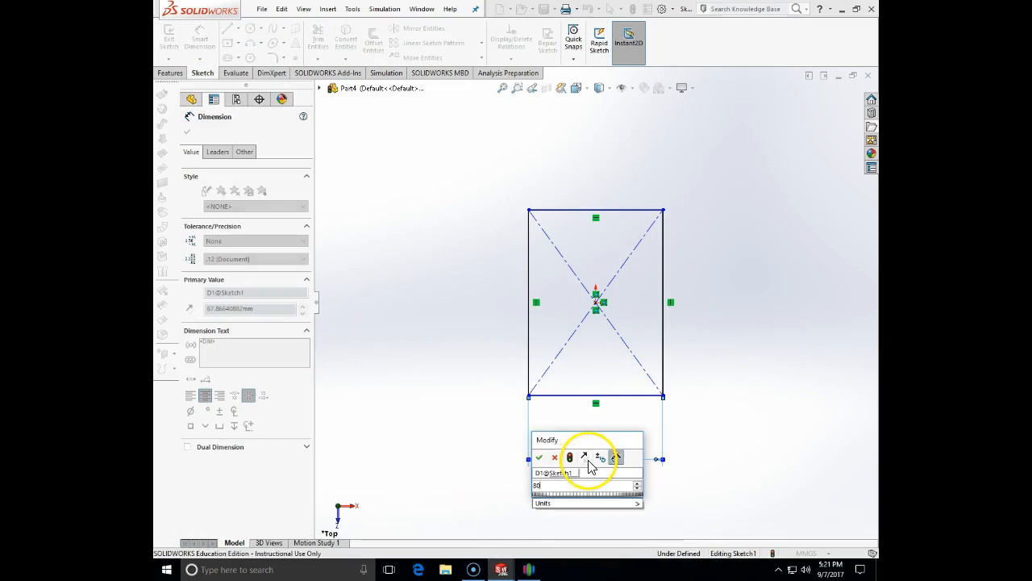
key("Return")
key("Escape")
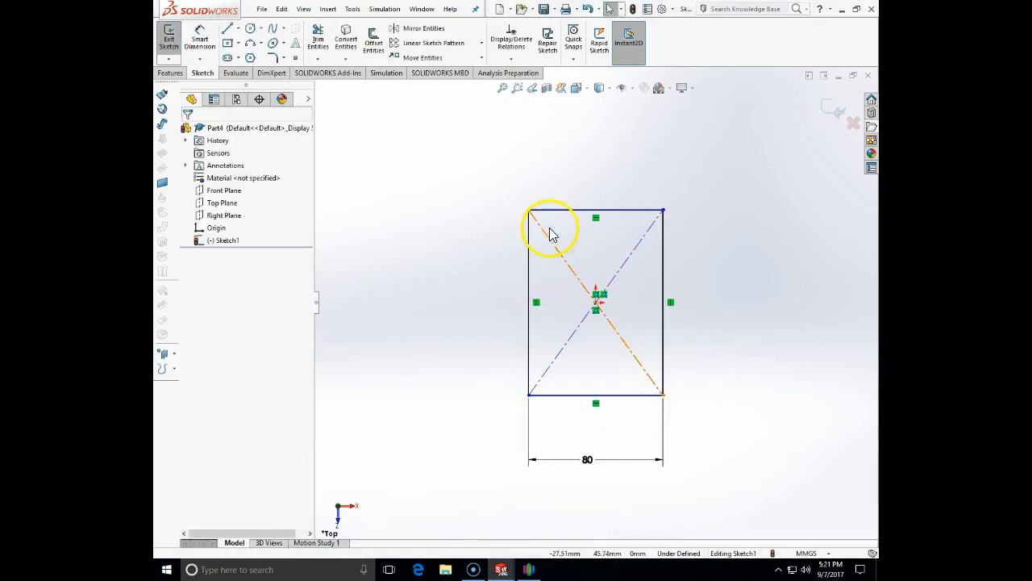
Make the top and left edges equal to form the square, then close the sketch
left_click(551, 217)
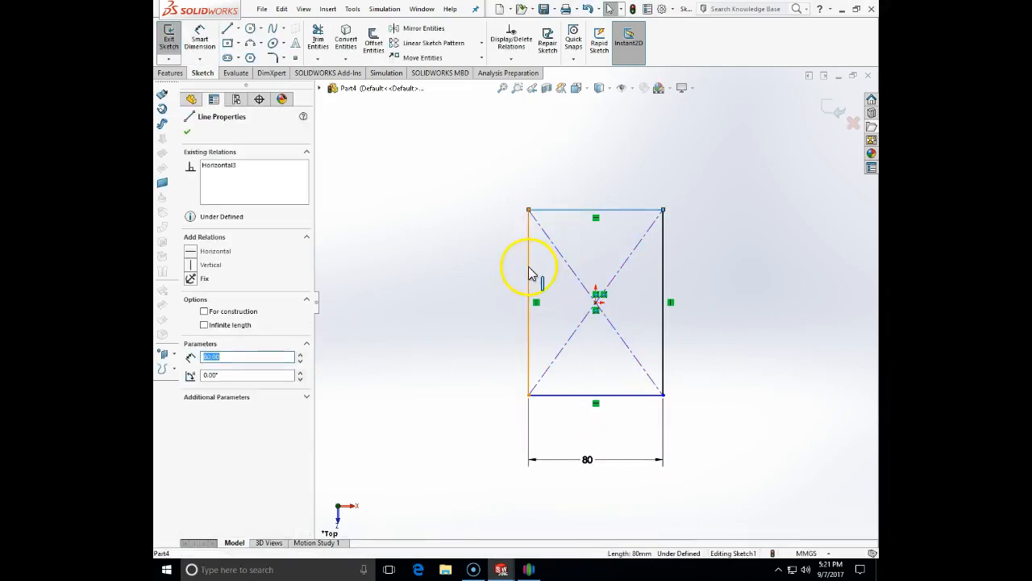
left_click(530, 275, "ctrl")
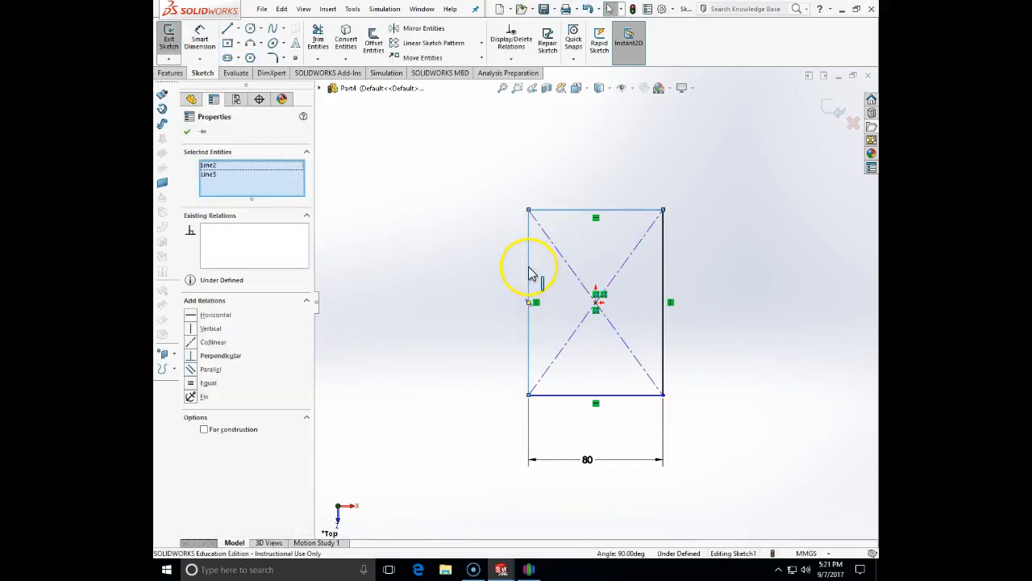
left_click(192, 385)
left_click(450, 406)
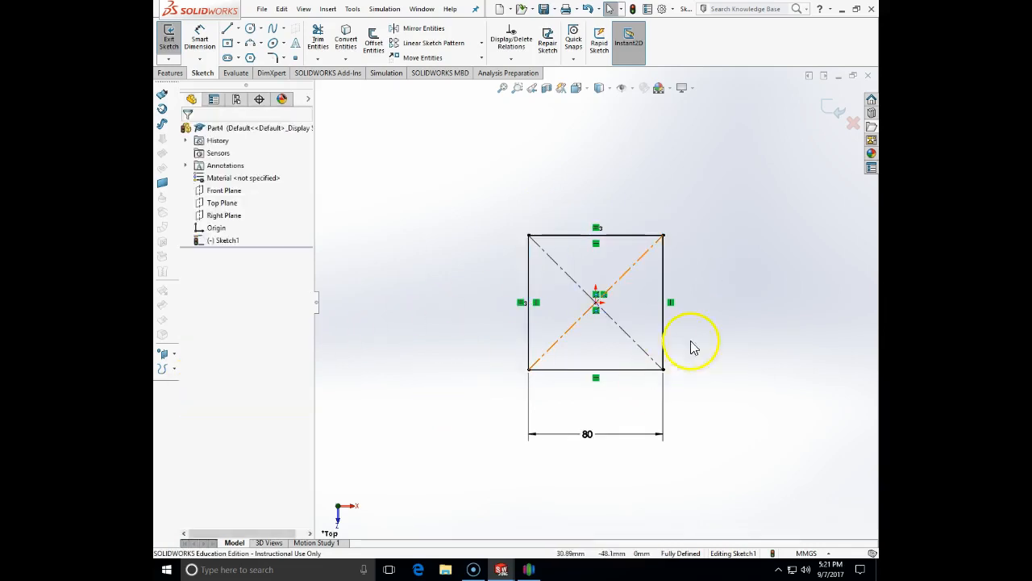
left_click(839, 119)
Create Plane1 parallel to the Top Plane at a 50 mm offset distance
mouse_move(726, 365)
middle_mouse_down()
mouse_move(735, 189)
mouse_move(728, 196)
middle_mouse_up()
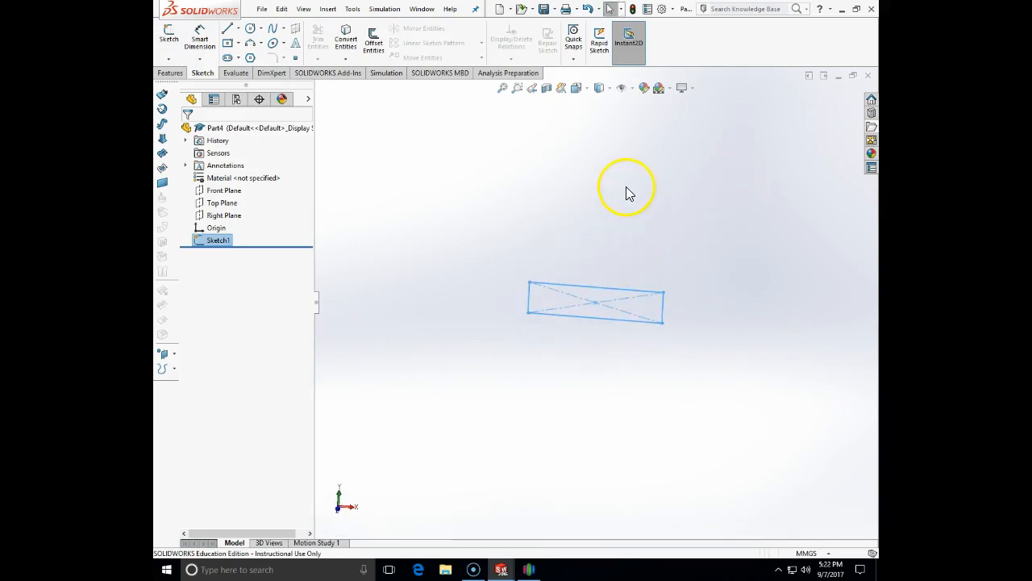
mouse_move(585, 227)
middle_mouse_down()
mouse_move(576, 223)
mouse_move(586, 215)
mouse_move(491, 299)
middle_mouse_up()
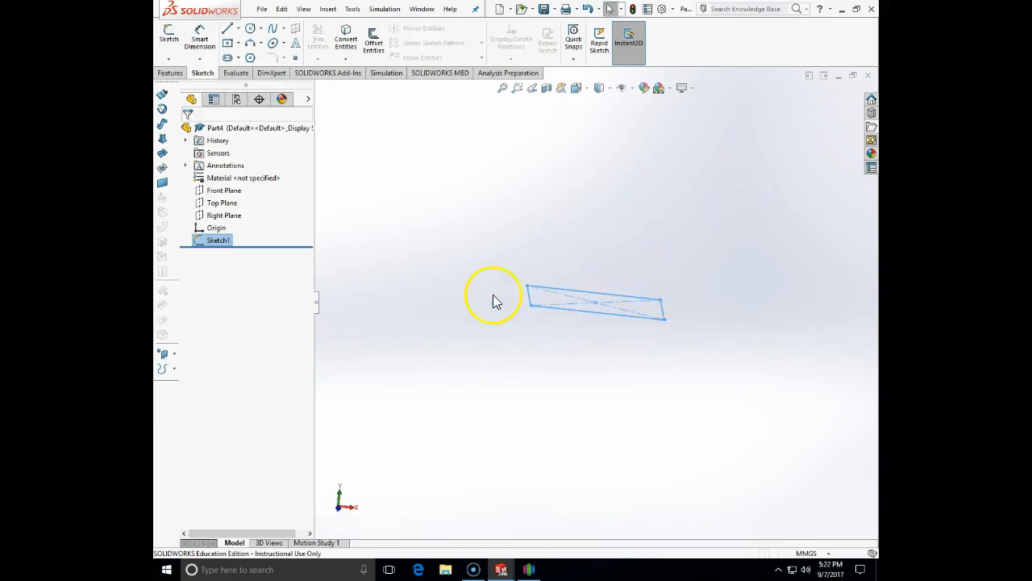
left_click(170, 74)
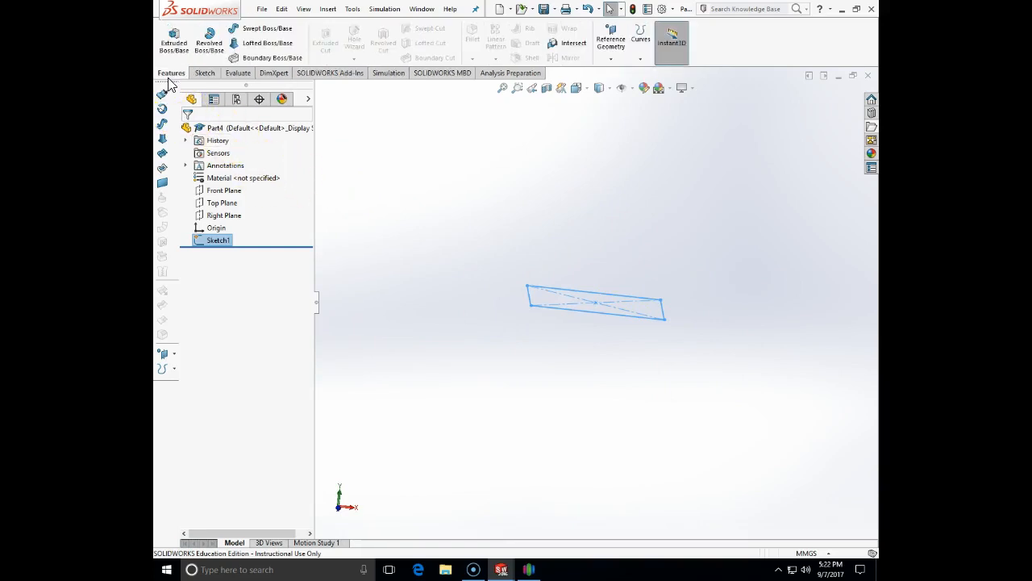
left_click(609, 60)
left_click(613, 73)
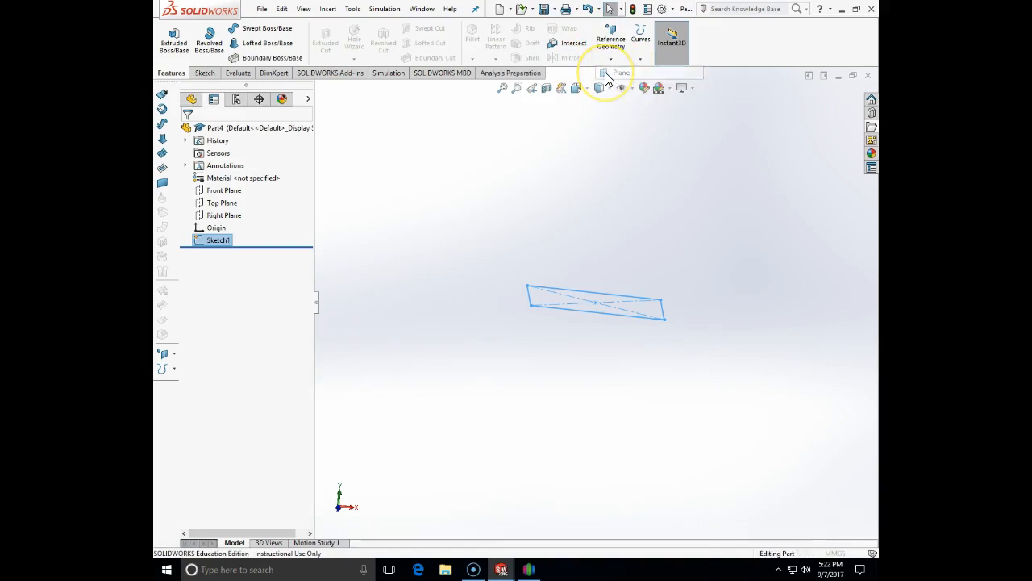
left_click(319, 88)
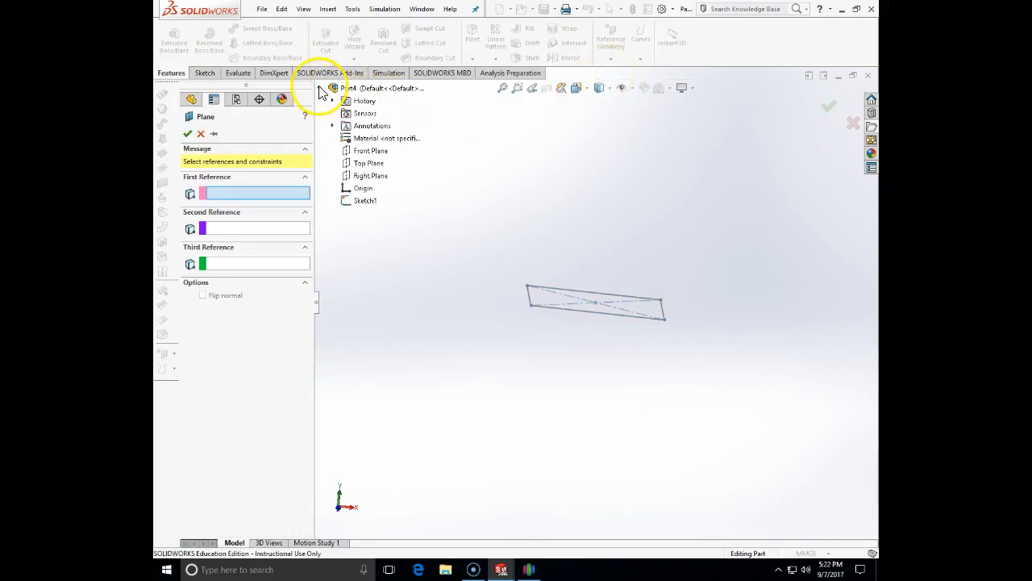
left_click(368, 163)
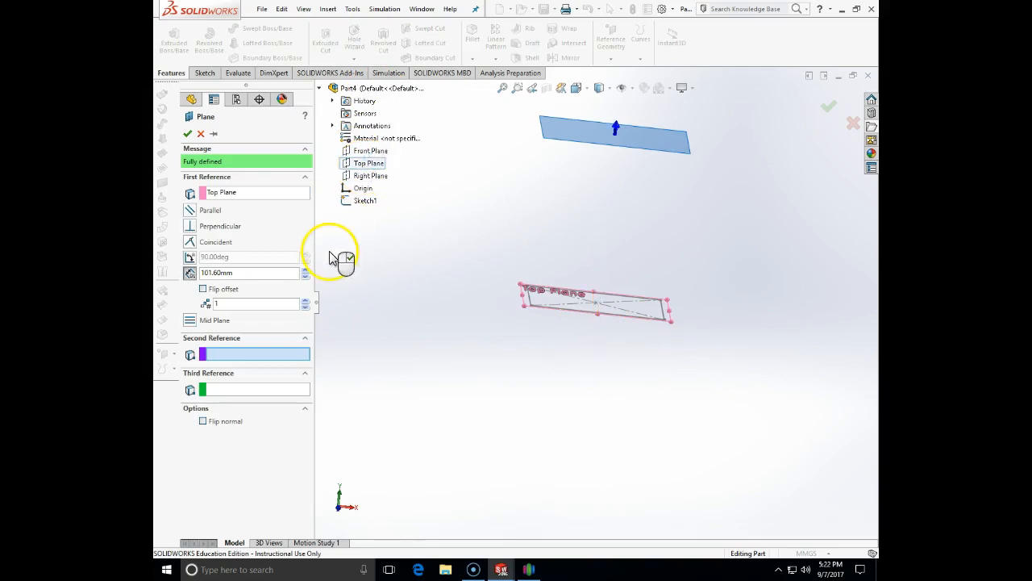
left_click_drag(245, 275, 184, 272)
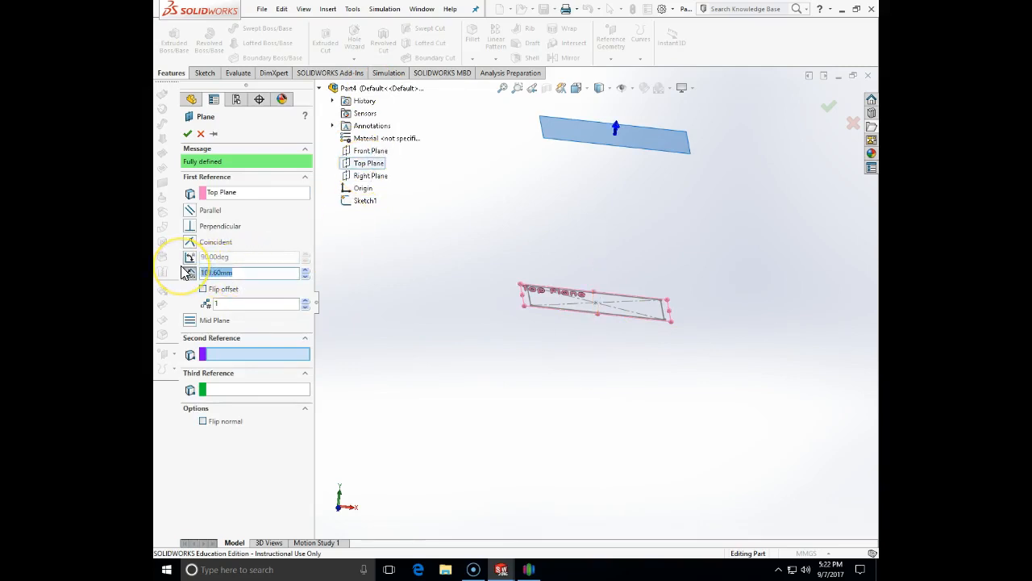
type("50")
key("Return")
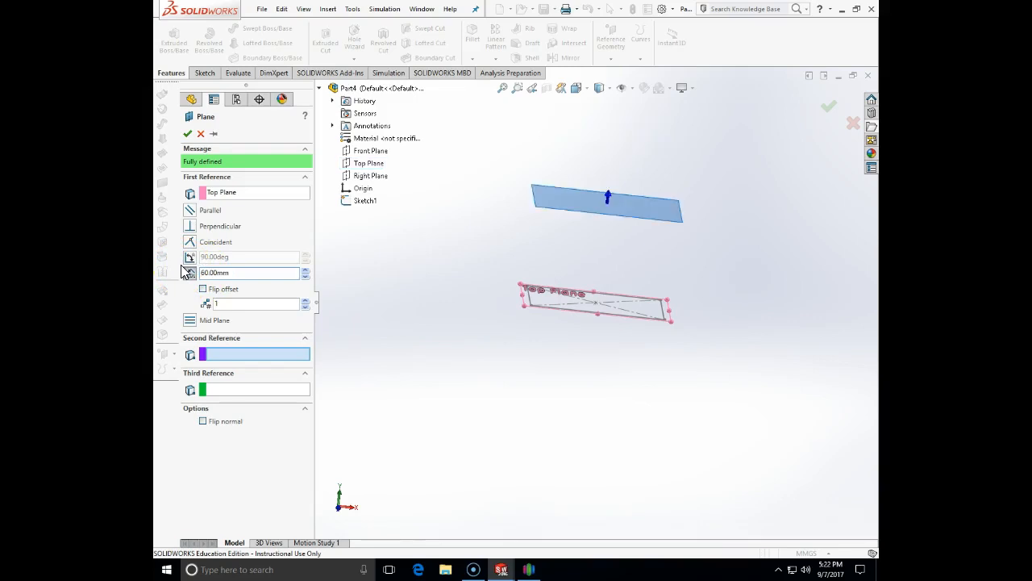
left_click(187, 133)
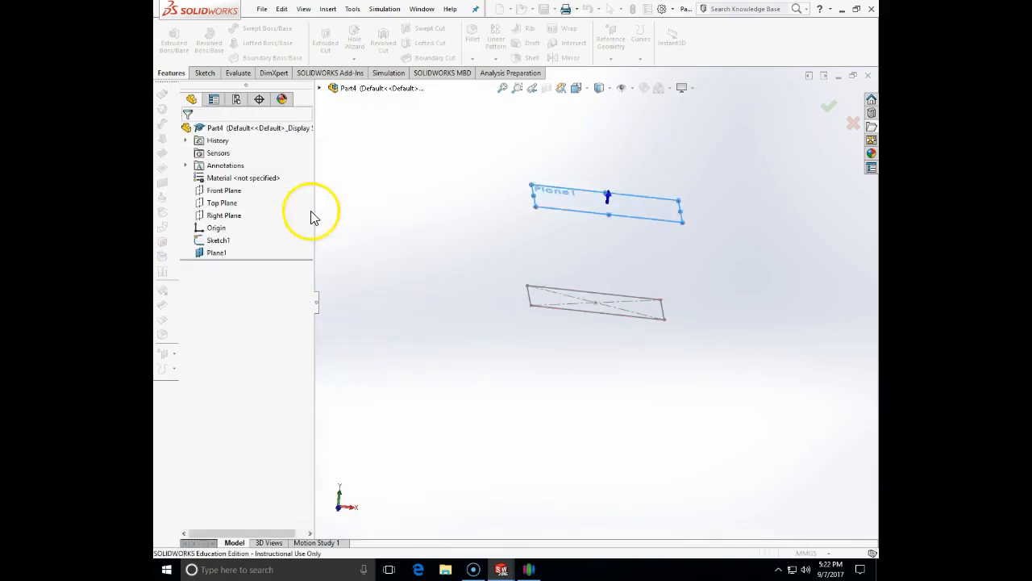
left_click(204, 73)
Start a sketch on Plane1 and draw a circle centred on the origin
left_click(181, 40)
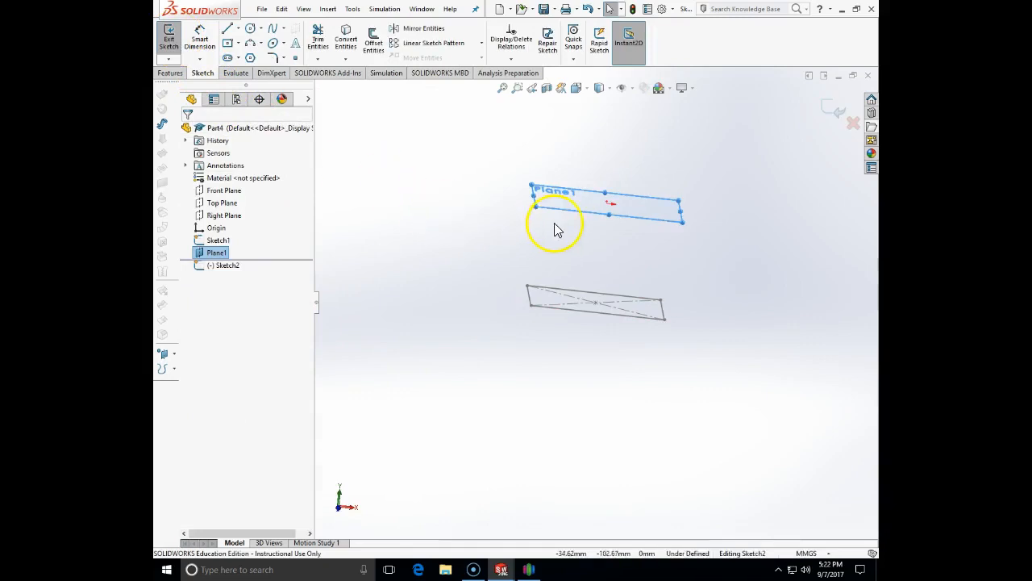
middle_click_drag(567, 213, 556, 374)
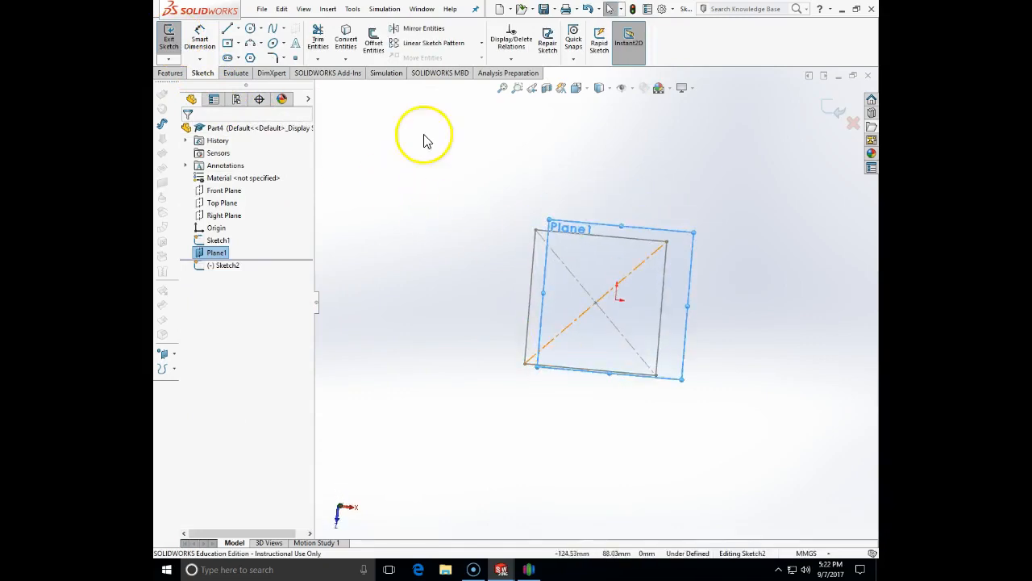
left_click(252, 28)
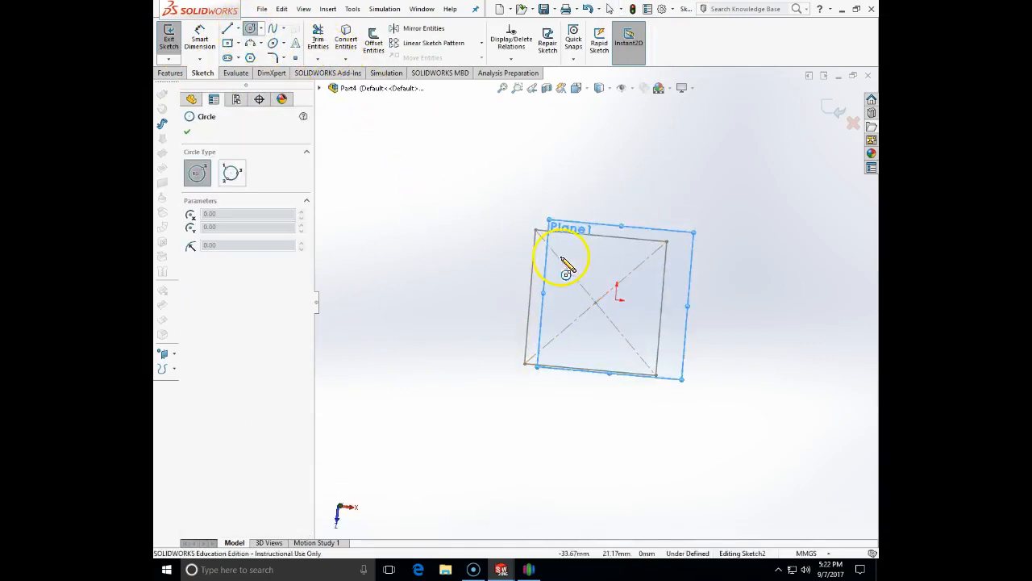
left_click(616, 301)
left_click(666, 271)
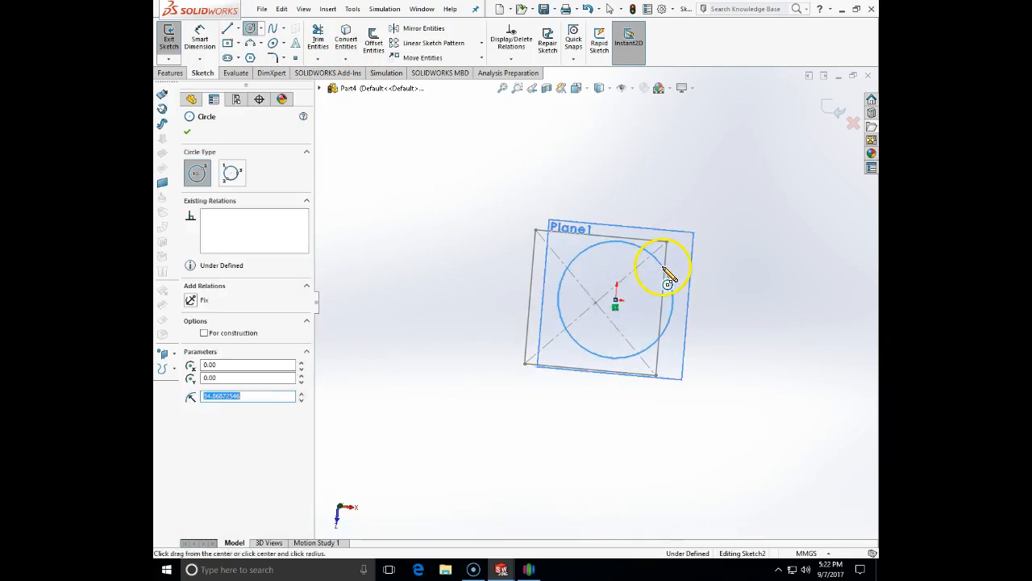
key("Escape")
Dimension the circle's diameter to 50 mm
left_click(200, 47)
left_click(575, 260)
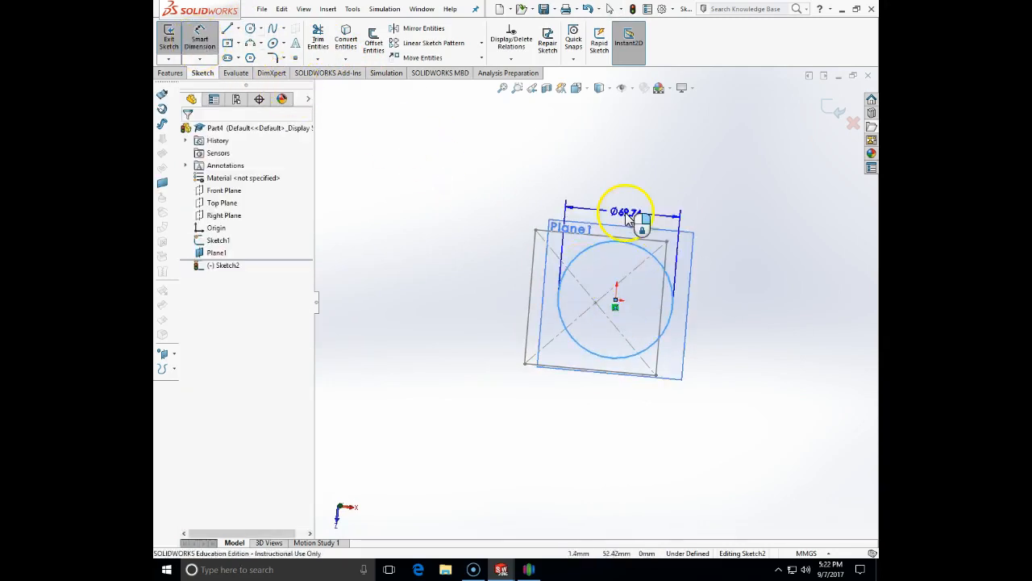
left_click(630, 208)
type("50")
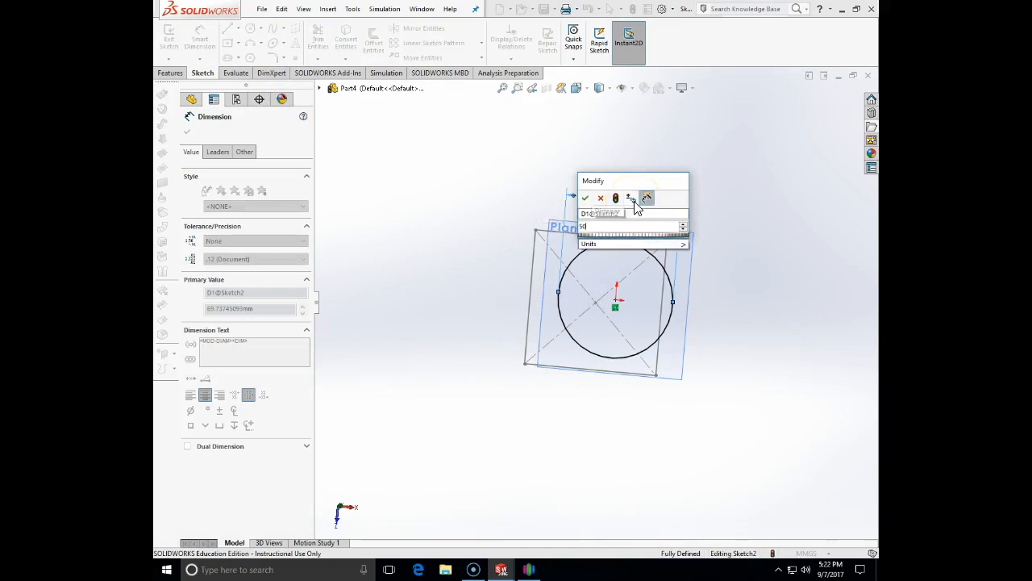
key("Return")
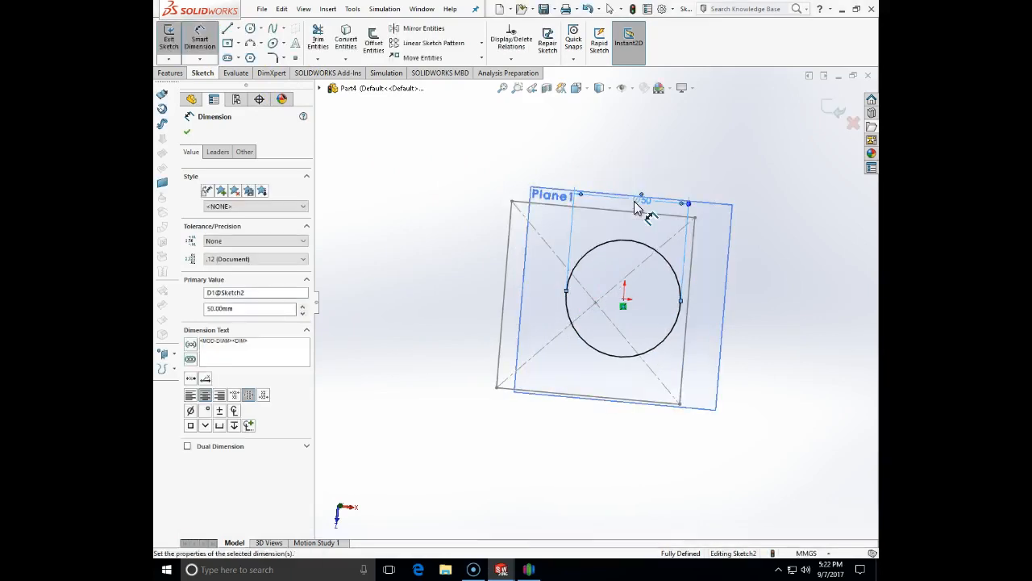
left_click(186, 132)
View the circle normal to its plane, then close Sketch2
mouse_move(720, 333)
middle_mouse_down()
mouse_move(667, 339)
mouse_move(618, 180)
middle_mouse_up()
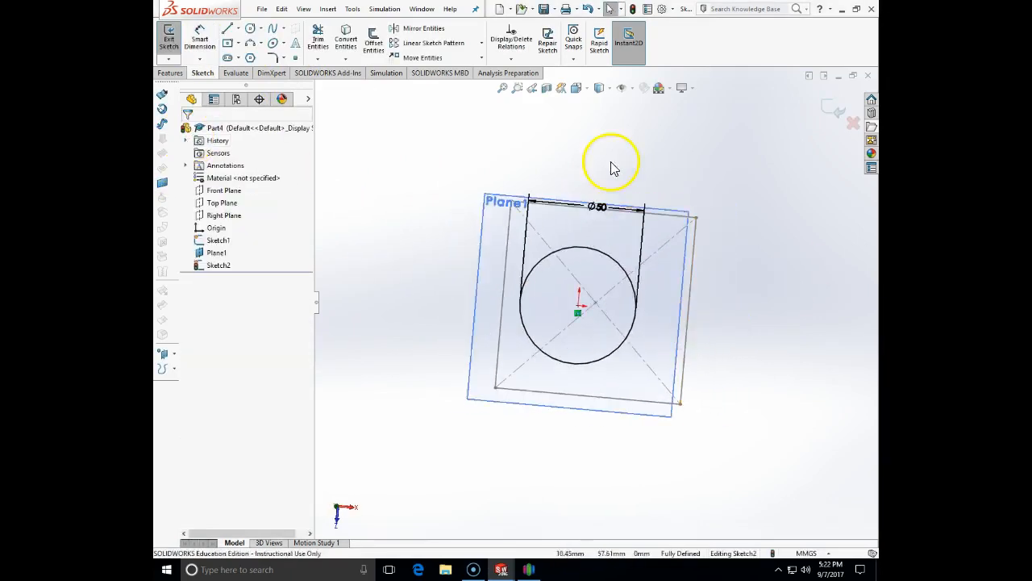
left_click(586, 92)
left_click(640, 152)
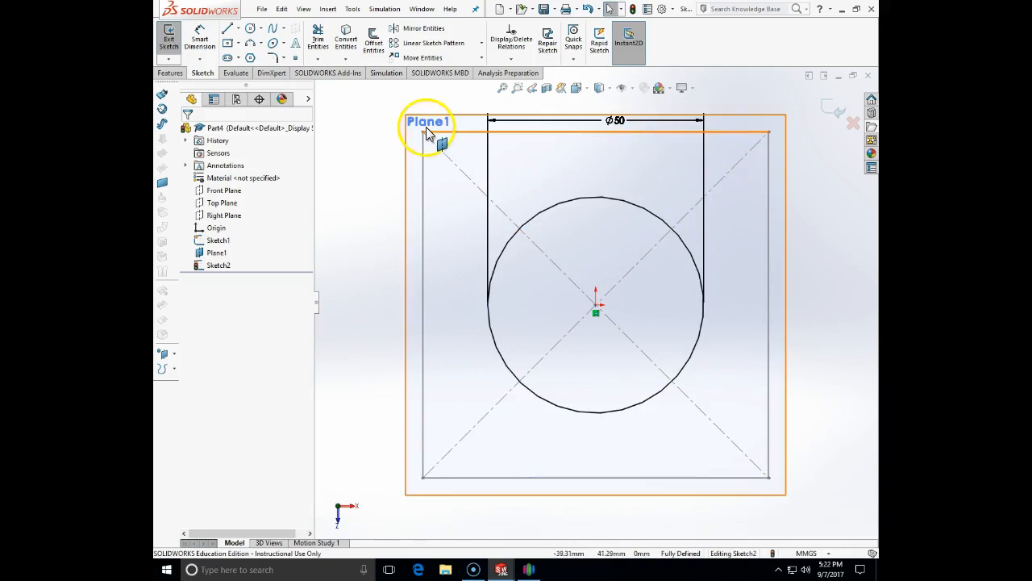
left_click(828, 104)
mouse_move(816, 269)
middle_mouse_down()
mouse_move(788, 145)
mouse_move(797, 51)
mouse_move(832, 218)
mouse_move(812, 157)
middle_mouse_up()
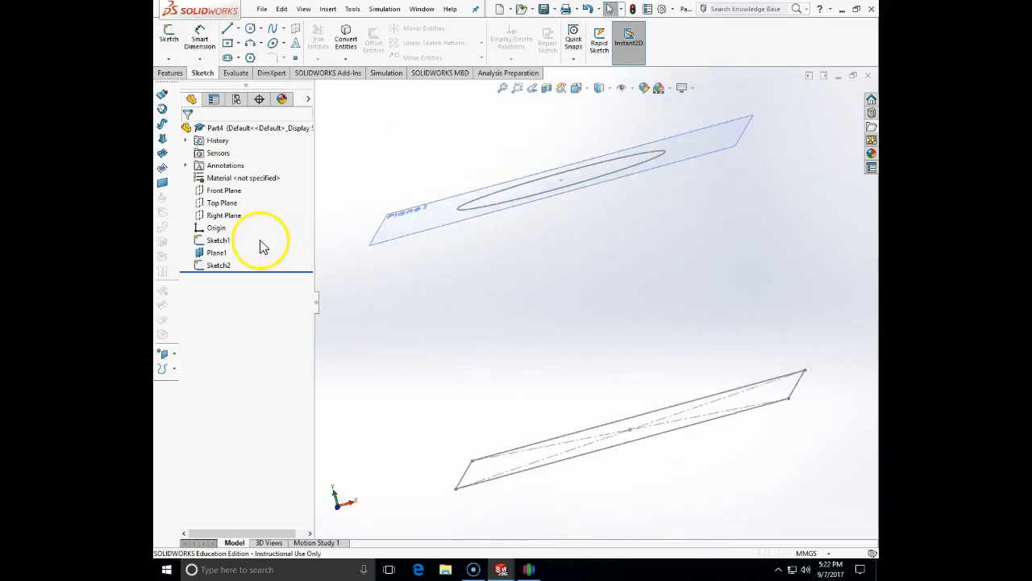
Hide Plane1 and bring up the Features tools
right_click(226, 255)
left_click(249, 239)
mouse_move(714, 303)
middle_mouse_down()
mouse_move(779, 316)
mouse_move(799, 369)
mouse_move(796, 316)
mouse_move(701, 318)
mouse_move(669, 358)
mouse_move(734, 385)
middle_mouse_up()
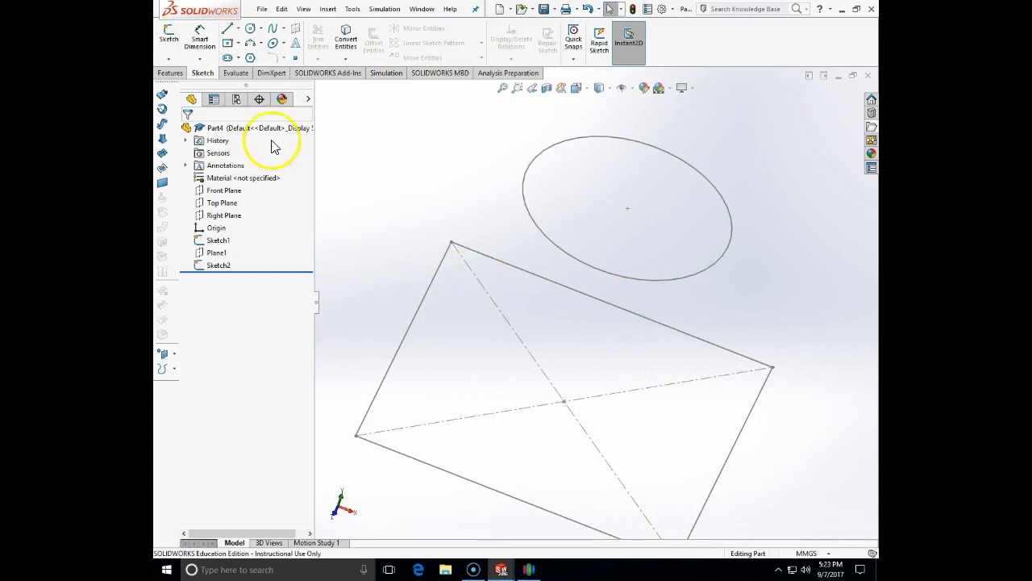
left_click(170, 74)
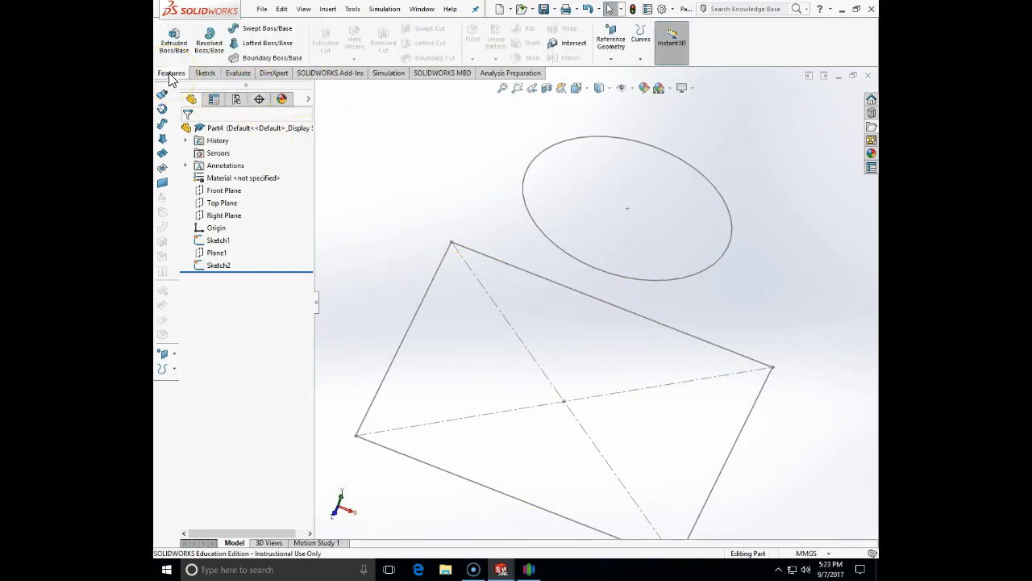
Start a Lofted Boss/Base with Sketch1 and Sketch2 as profiles, viewed from the front
left_click(279, 50)
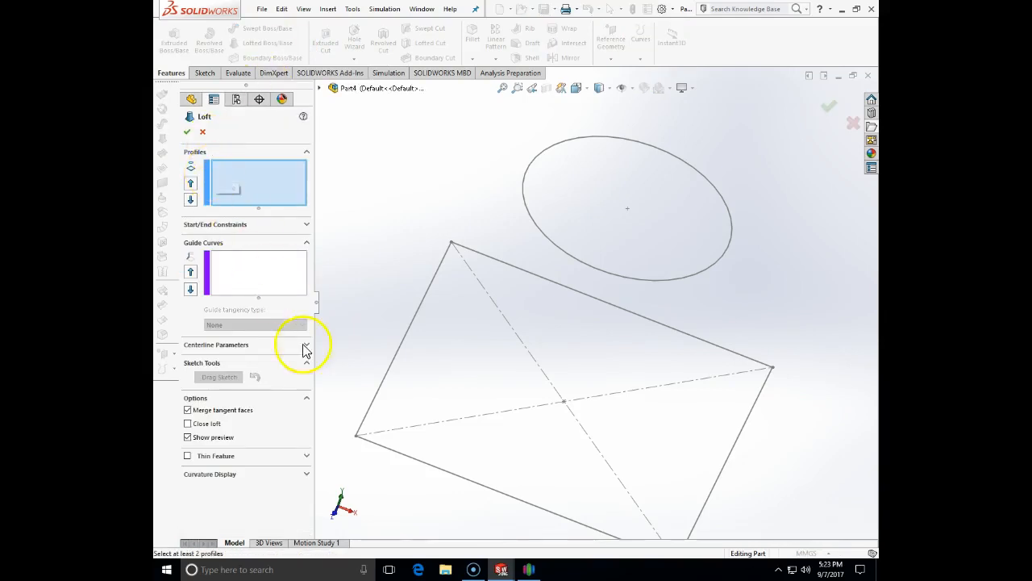
left_click(356, 439)
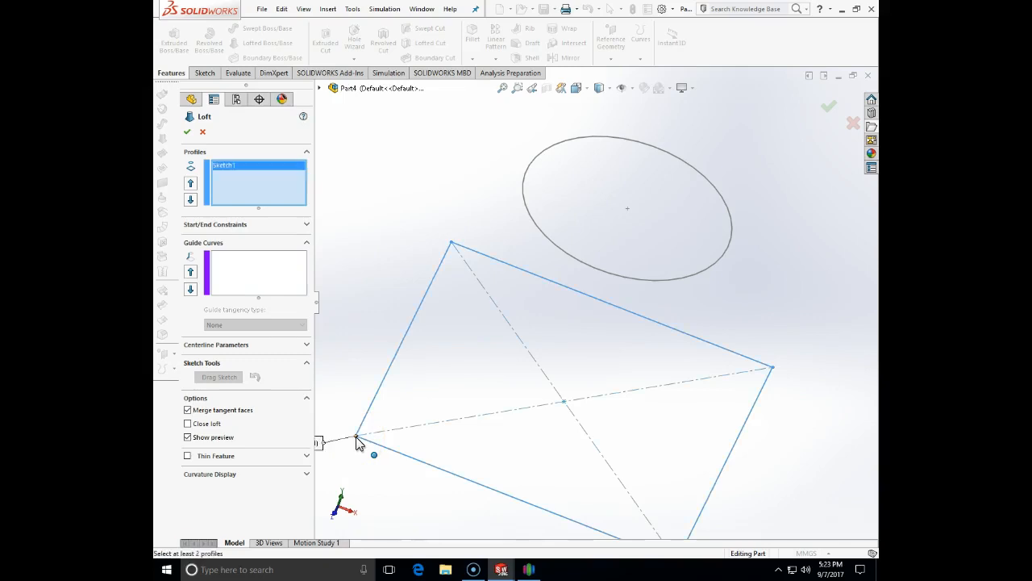
scroll(356, 405, "up", 1)
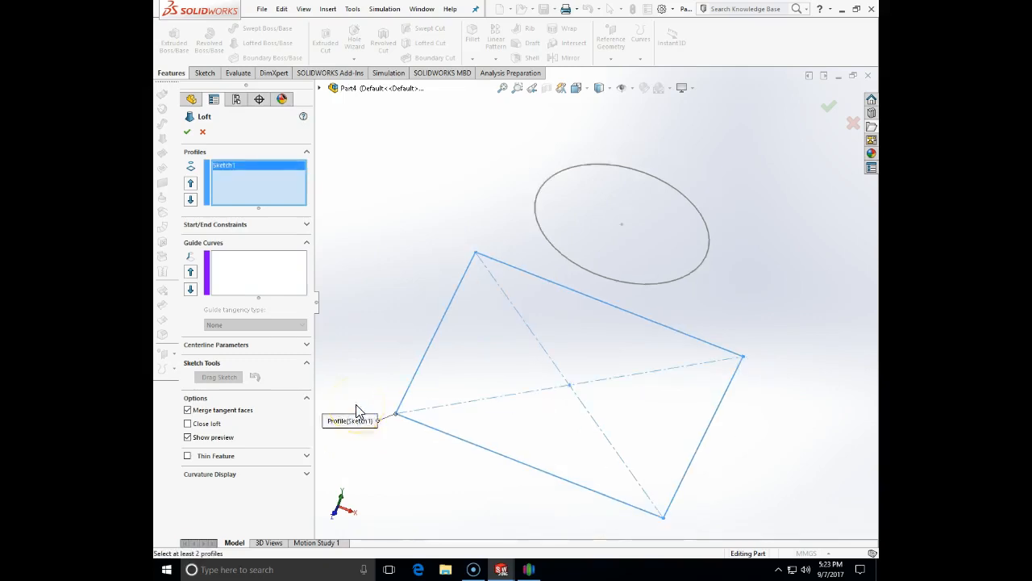
left_click(548, 241)
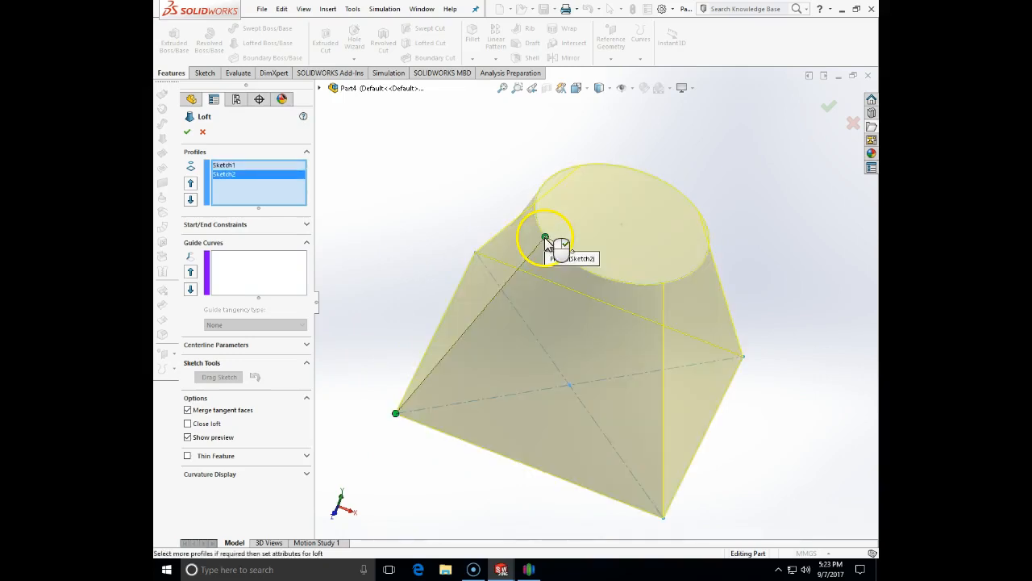
middle_click_drag(484, 219, 375, 152)
left_click(578, 89)
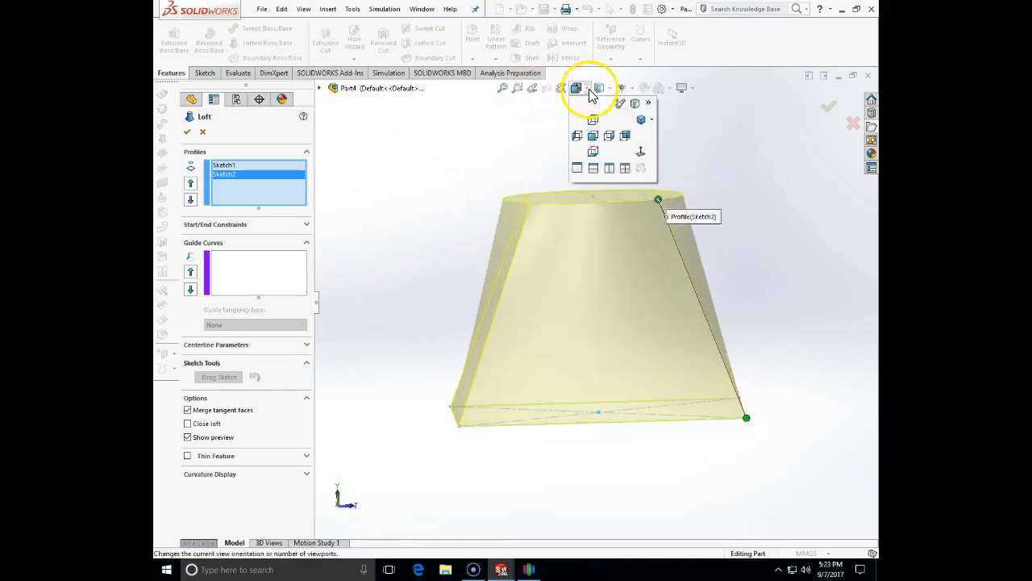
left_click(594, 137)
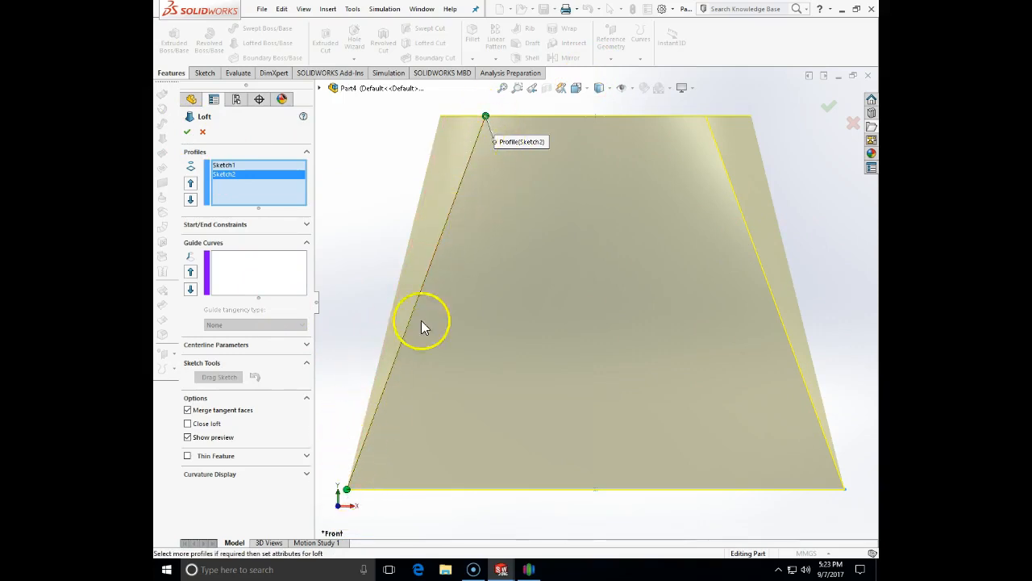
Drag the loft connectors to untwist the sides and confirm the solid loft
left_click_drag(487, 117, 470, 117)
middle_click_drag(475, 154, 518, 165)
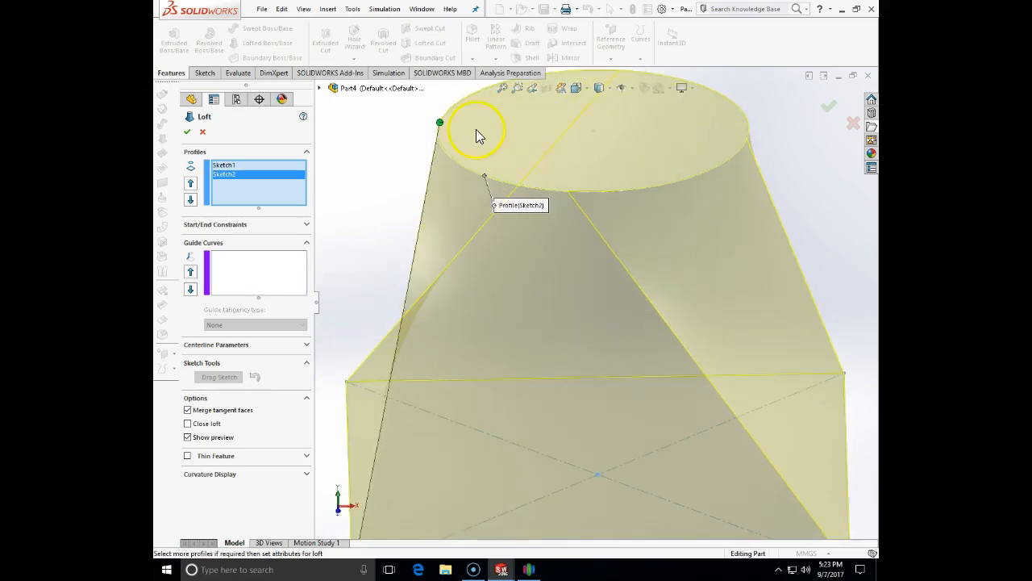
left_click_drag(440, 123, 508, 188)
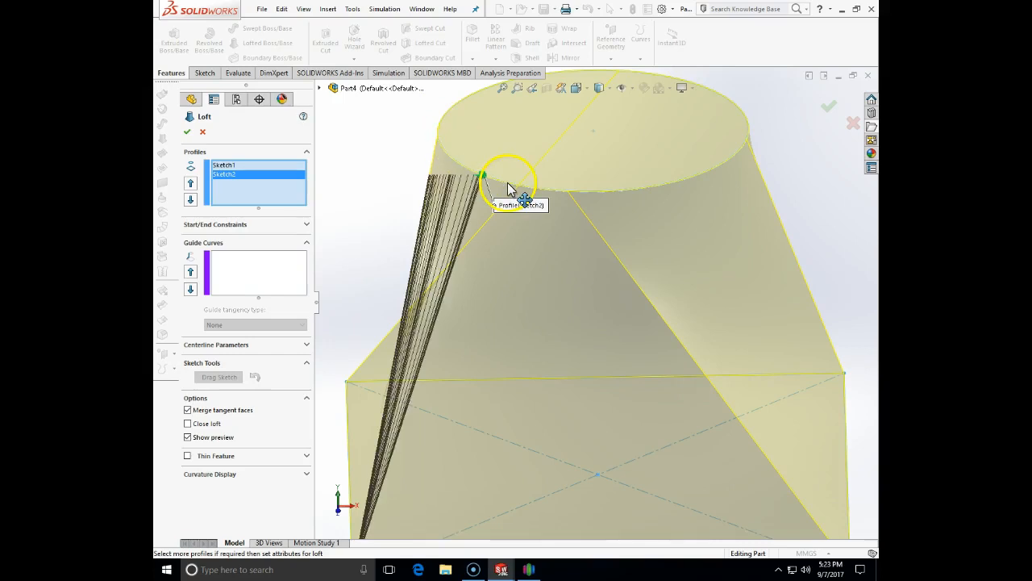
middle_click_drag(564, 269, 586, 325)
mouse_move(569, 296)
left_mouse_down()
mouse_move(582, 309)
mouse_move(556, 292)
mouse_move(566, 292)
left_mouse_up()
middle_click_drag(841, 307, 779, 306)
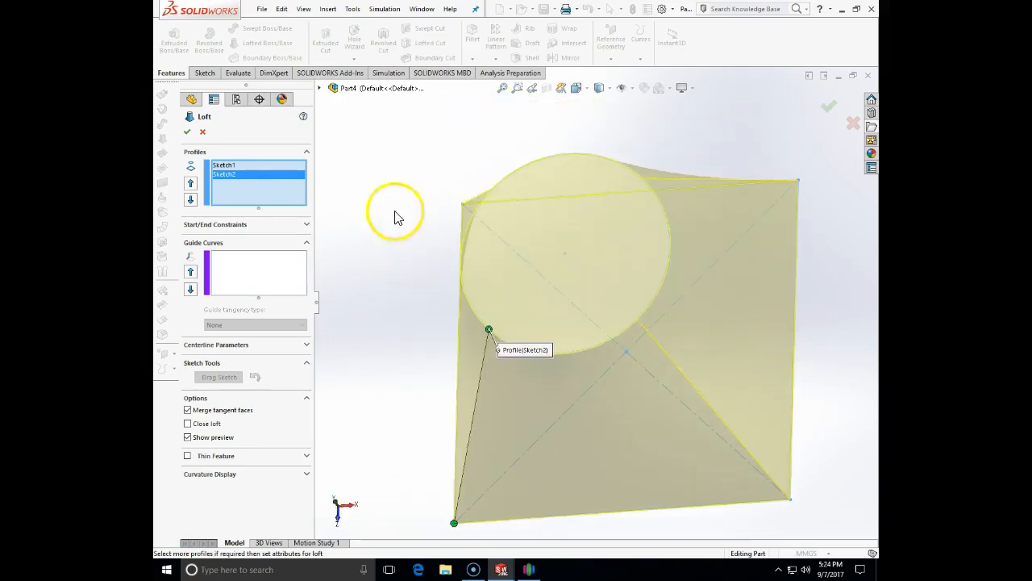
left_click(187, 134)
middle_click_drag(417, 284, 710, 393)
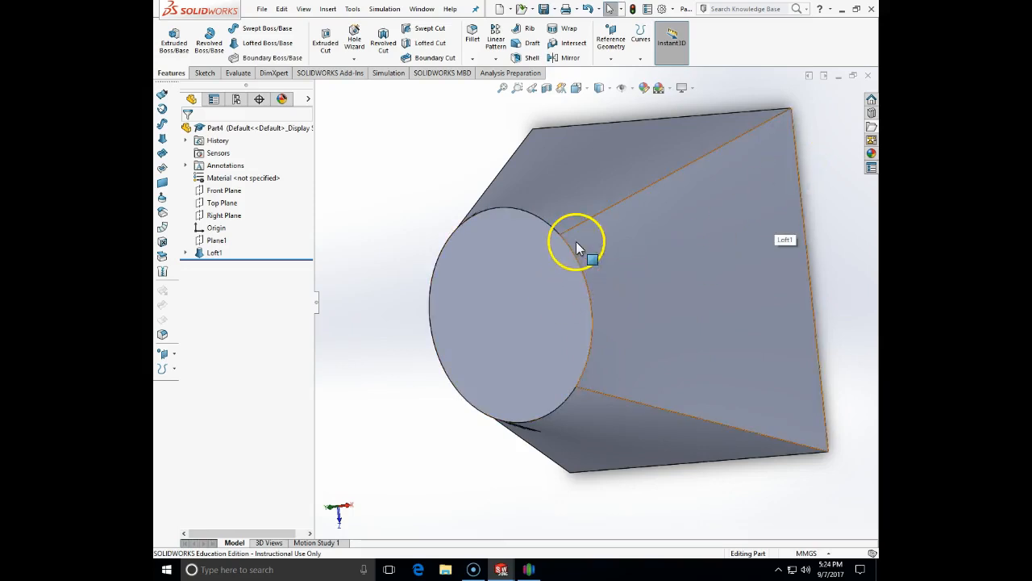
Slice the loft parallel to the Top Plane, dragging the section plane to a 56 mm offset
left_click(547, 89)
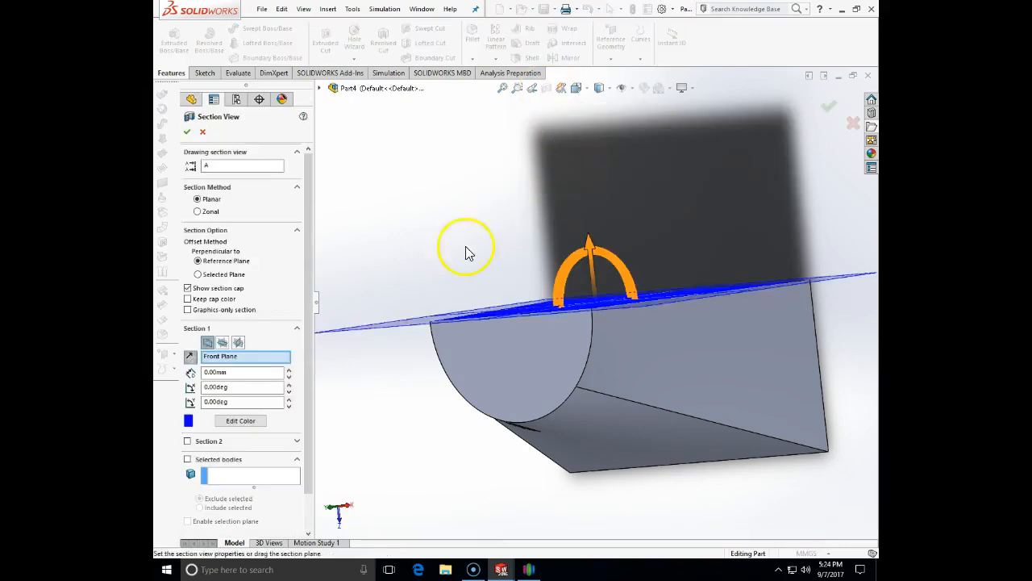
left_click(223, 342)
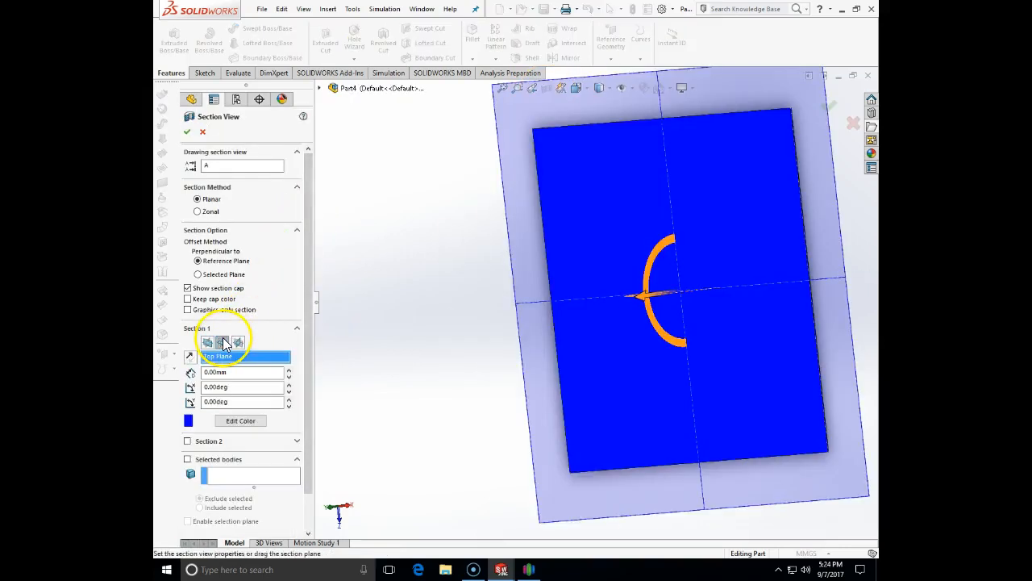
middle_click_drag(431, 392, 593, 361)
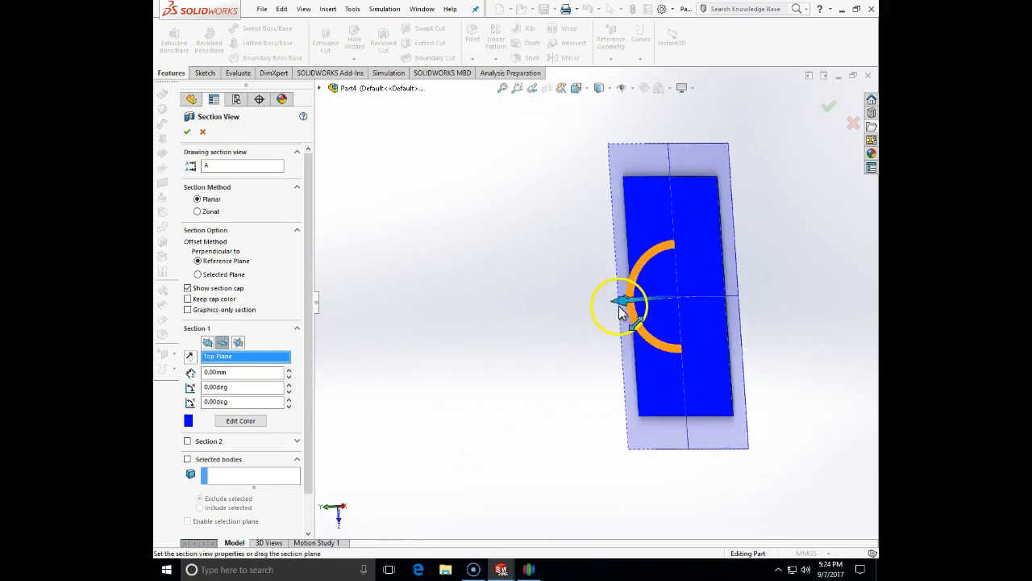
left_click_drag(621, 304, 495, 350)
middle_click_drag(449, 401, 519, 396)
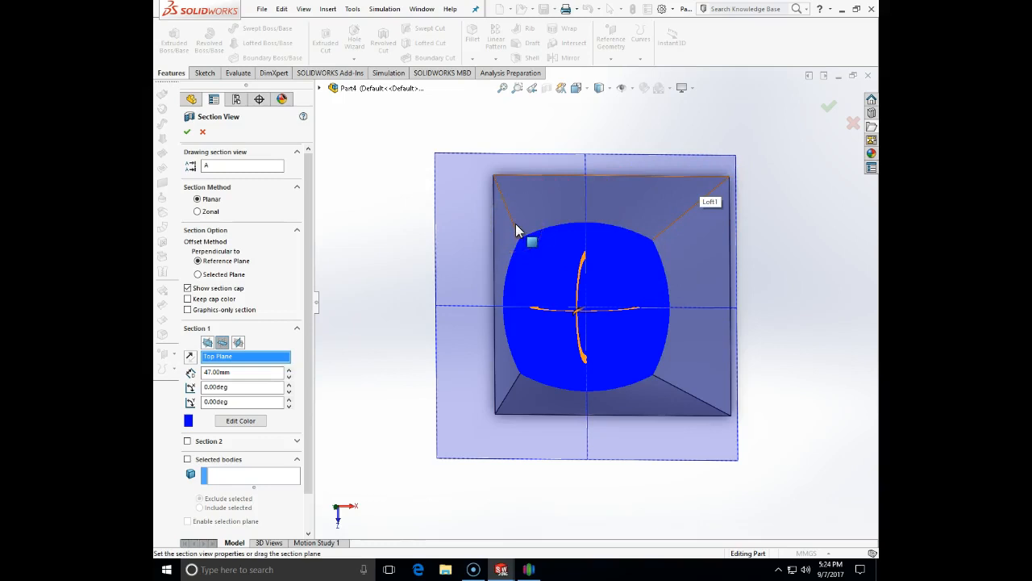
middle_click_drag(516, 225, 452, 242)
left_click_drag(504, 337, 463, 390)
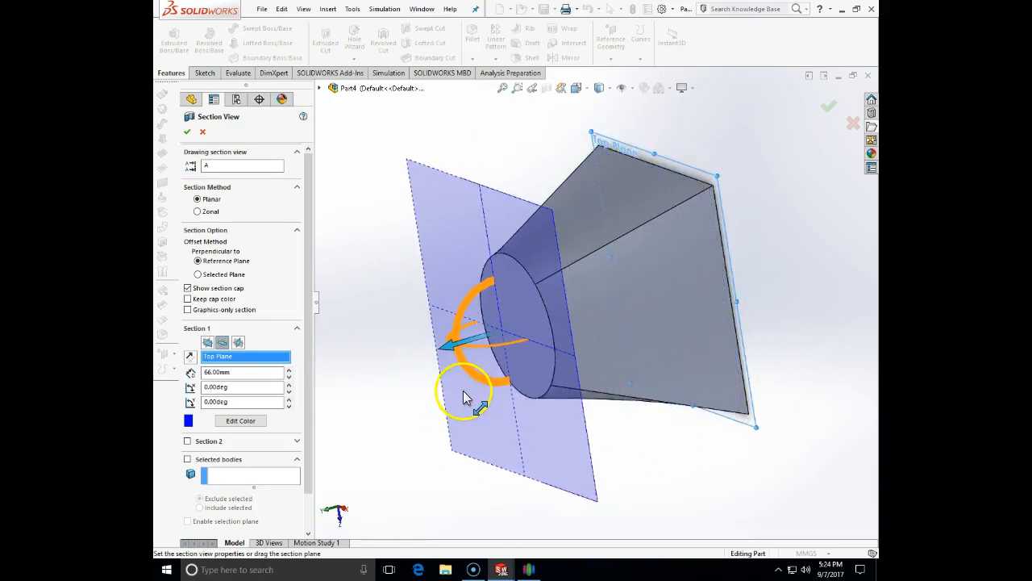
left_click(185, 137)
middle_click_drag(541, 262, 609, 253)
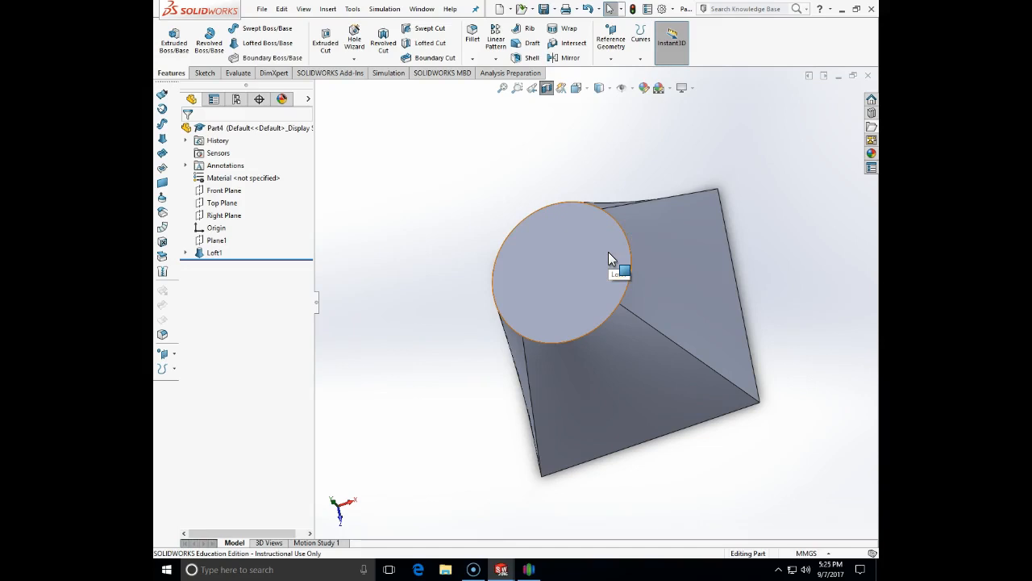
middle_click_drag(609, 251, 738, 164)
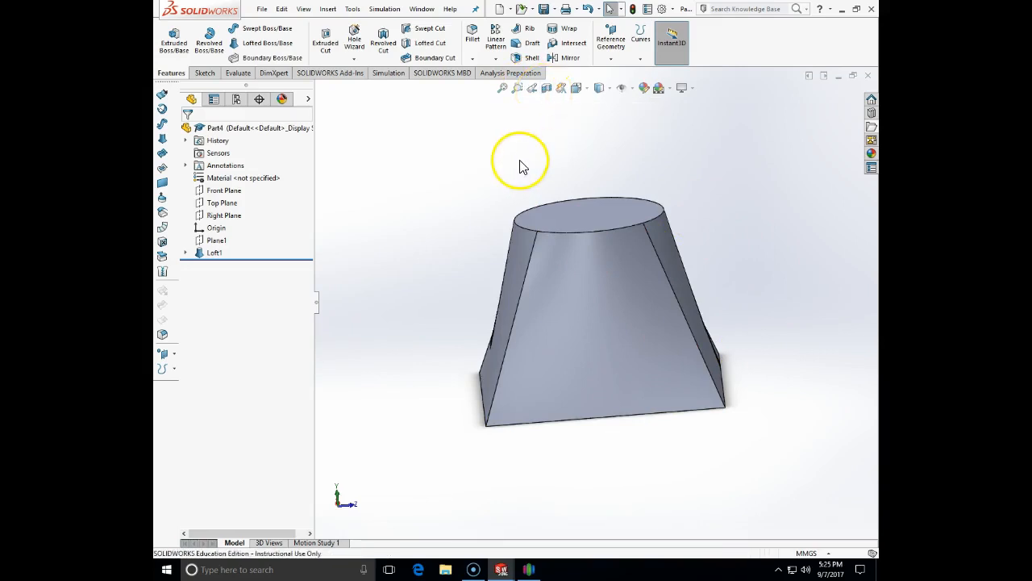
Delete the Loft1 feature and confirm the deletion
left_click(202, 259)
key("Delete")
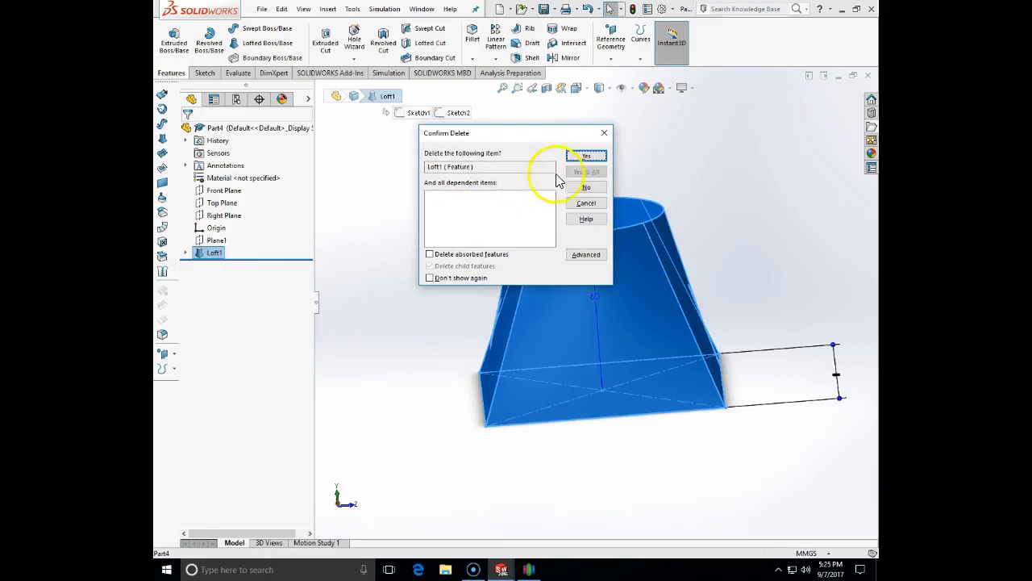
left_click(576, 157)
mouse_move(583, 215)
middle_mouse_down()
mouse_move(627, 203)
mouse_move(613, 188)
middle_mouse_up()
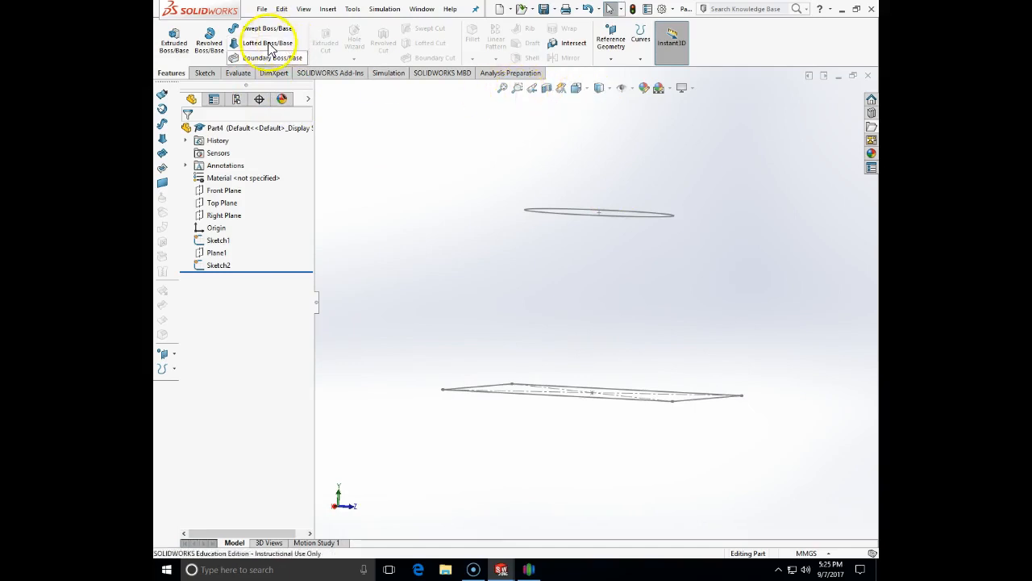
Switch to the Front view and start Sketch3 on the Front Plane
left_click(204, 73)
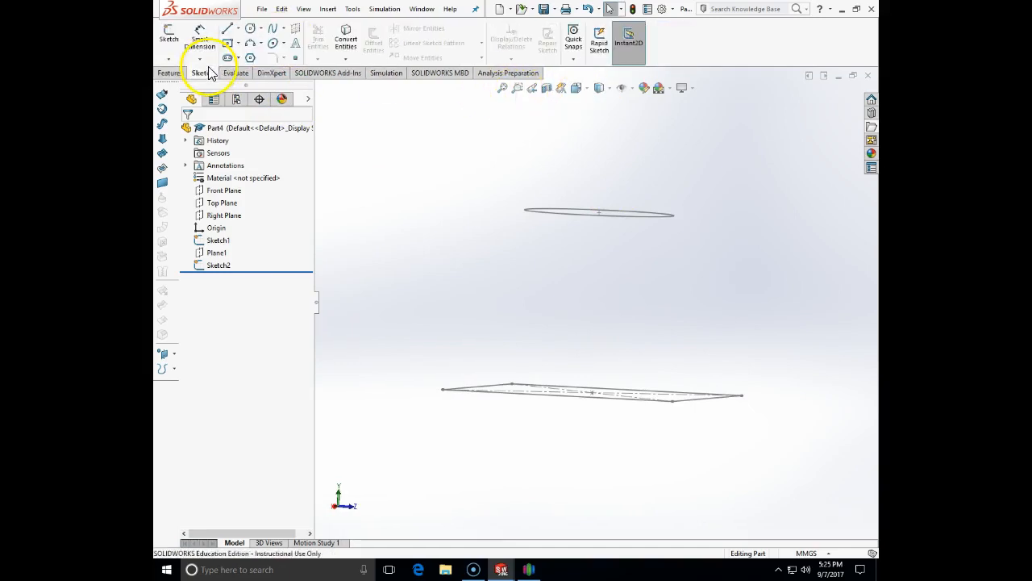
left_click(585, 90)
left_click(594, 135)
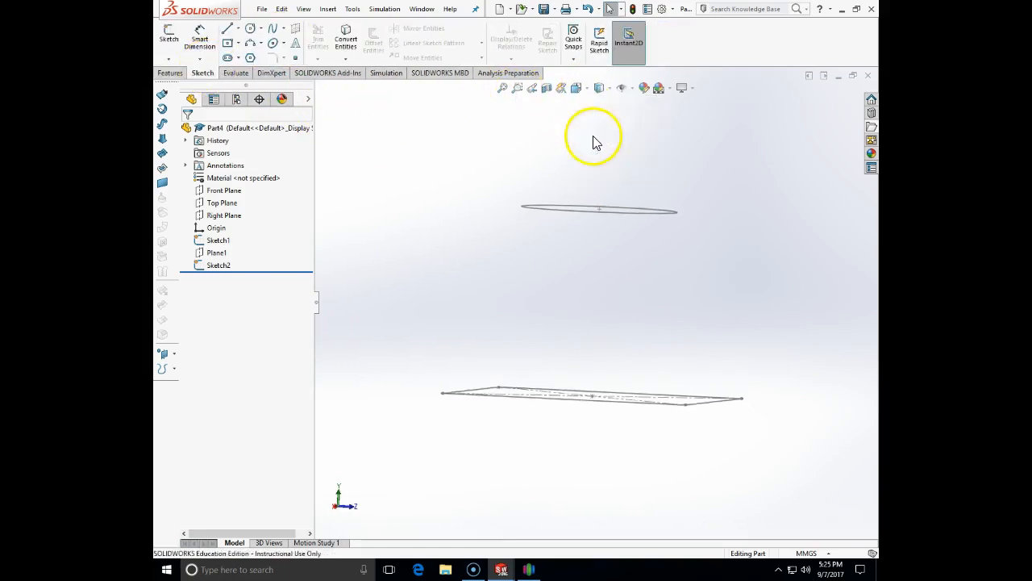
left_click(169, 34)
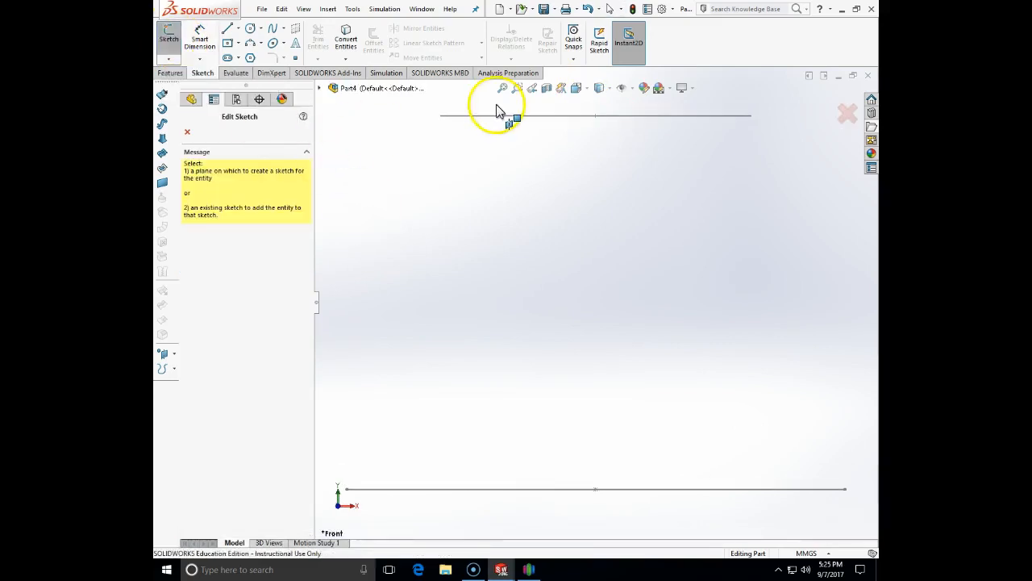
left_click(320, 89)
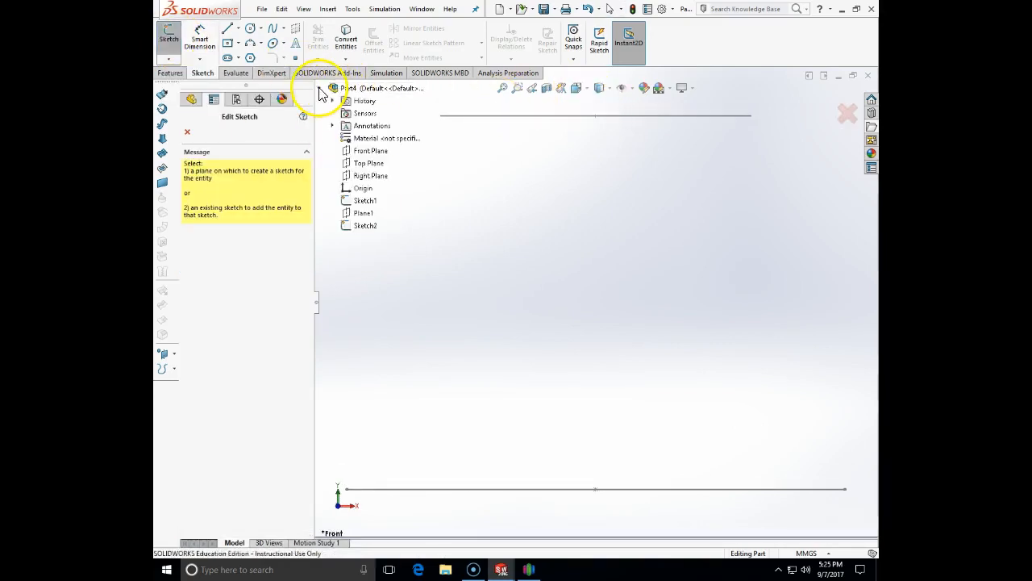
left_click(381, 150)
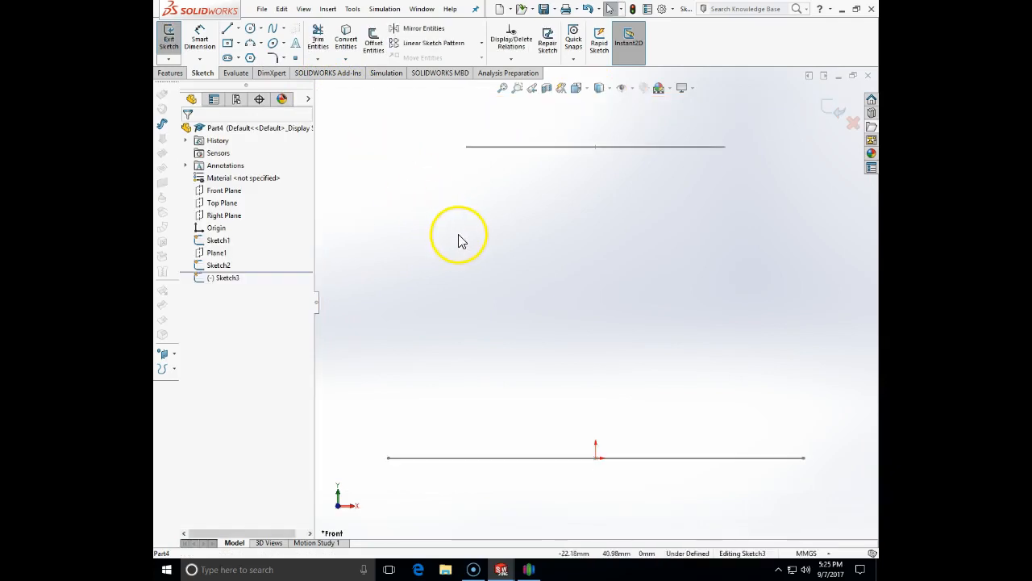
Draw a 3-point arc (R91.91 mm) from the circle's edge to the square's corner, then exit Sketch3
left_click(253, 46)
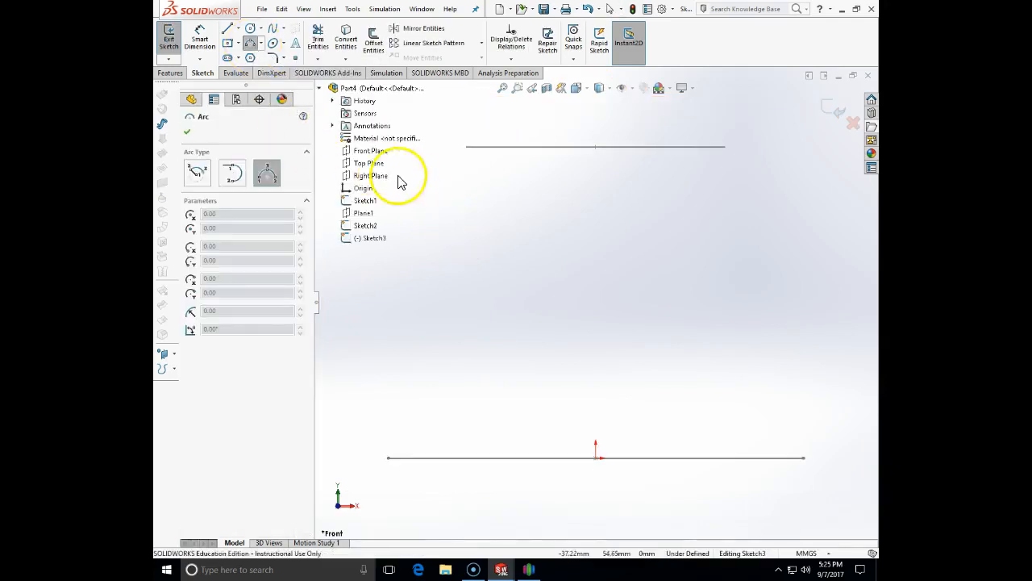
left_click_drag(467, 149, 388, 458)
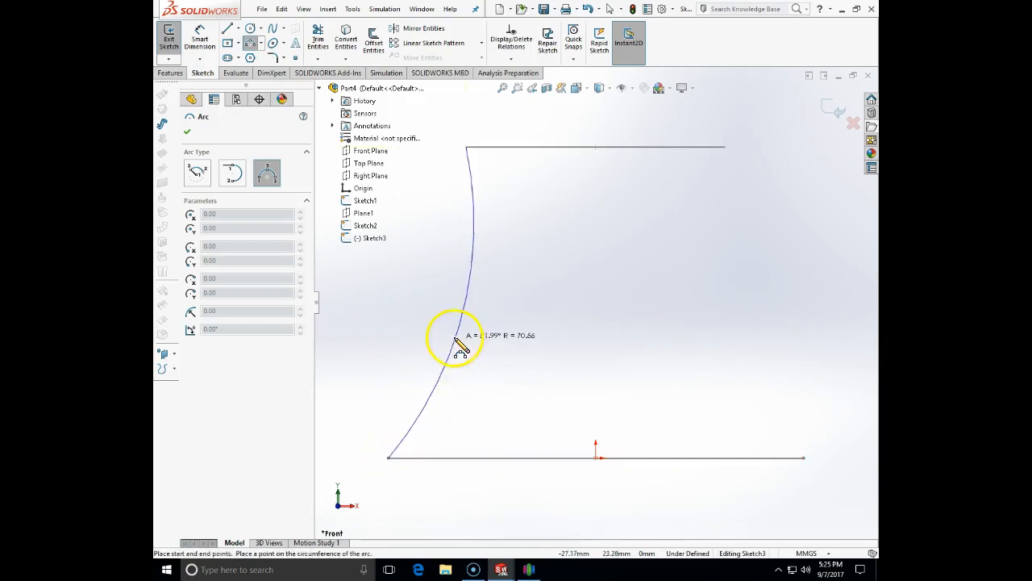
left_click(407, 278)
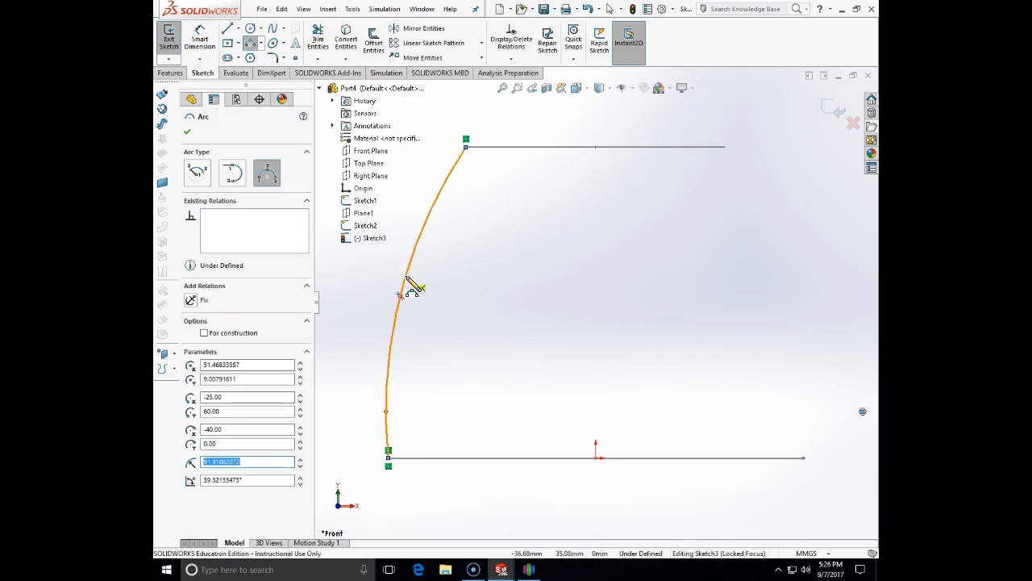
key("Escape")
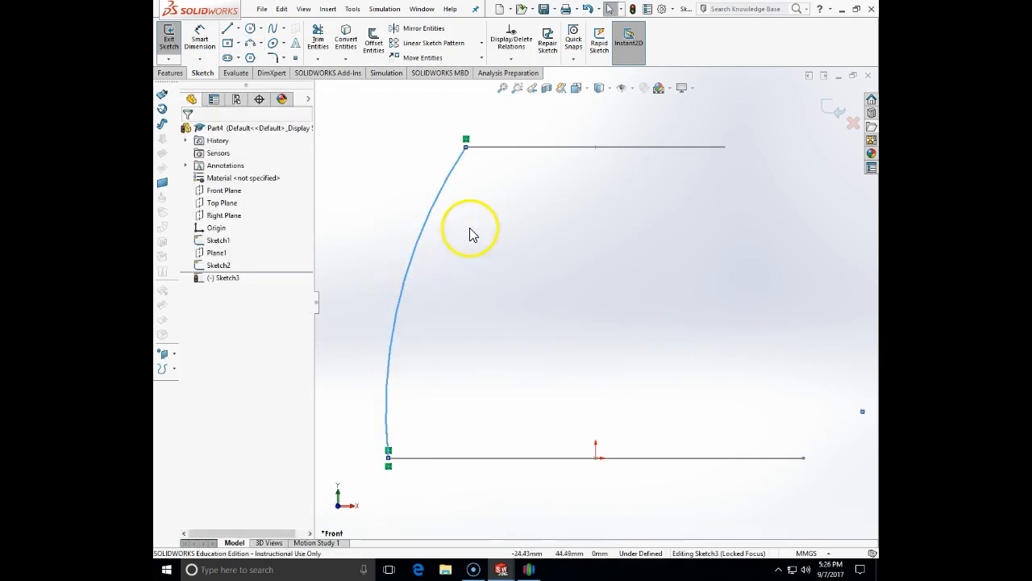
left_click(439, 208)
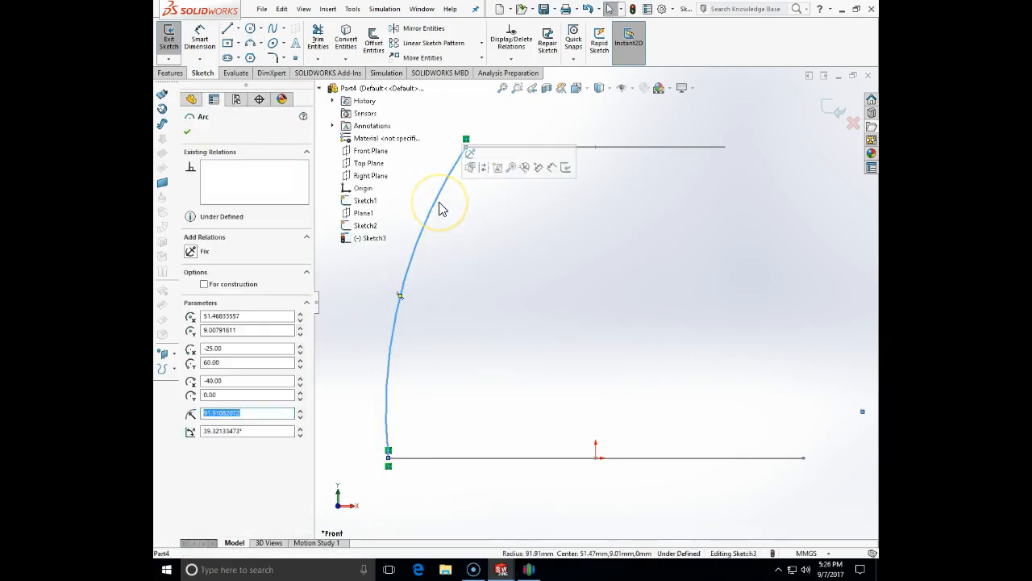
mouse_move(459, 228)
middle_mouse_down()
mouse_move(508, 203)
mouse_move(540, 314)
mouse_move(541, 253)
mouse_move(564, 277)
mouse_move(530, 247)
middle_mouse_up()
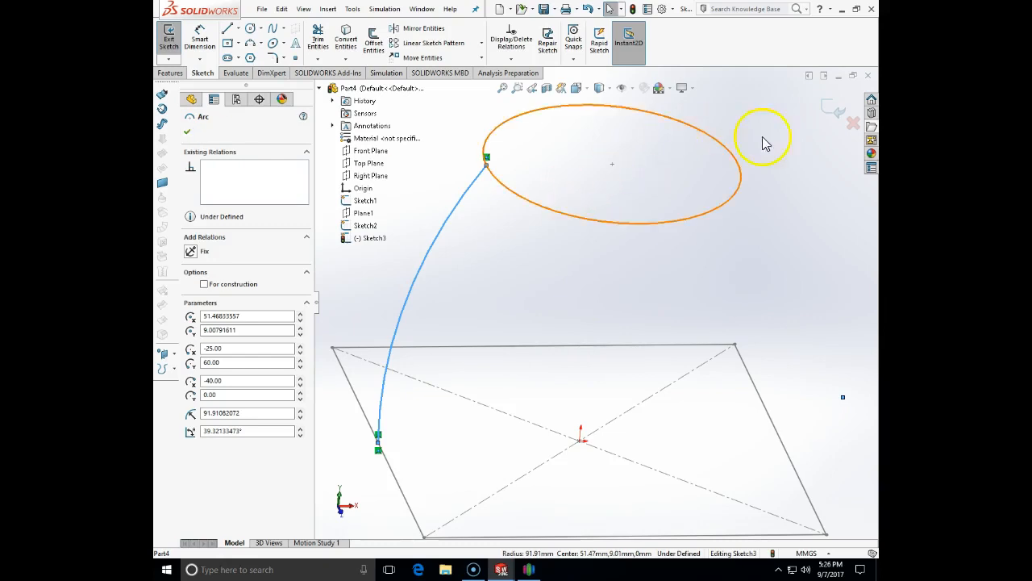
left_click(831, 109)
Create Loft2 from the square Sketch1 to the circle Sketch2, guided by Sketch3's arc
middle_click_drag(589, 352, 596, 318)
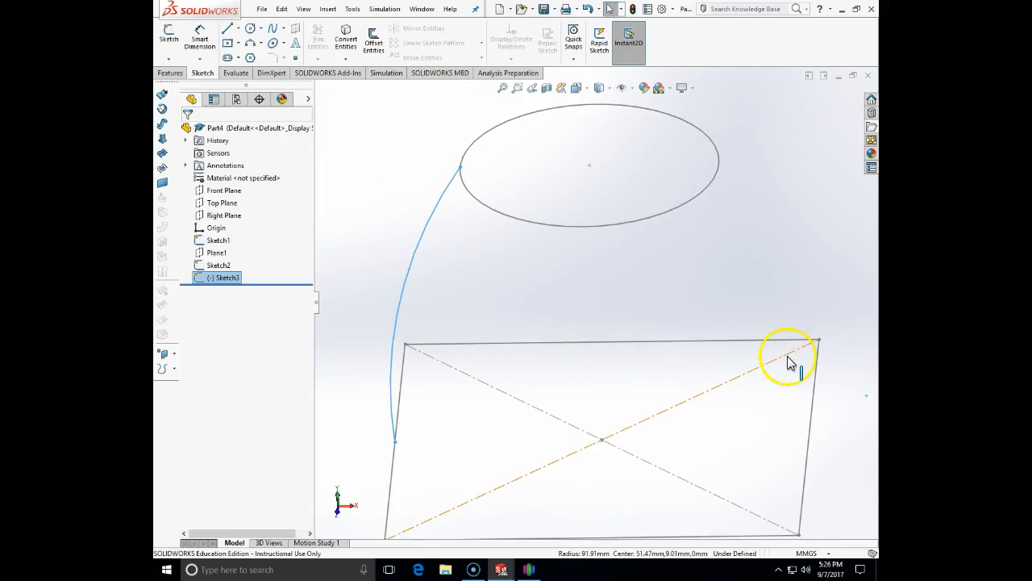
left_click(171, 74)
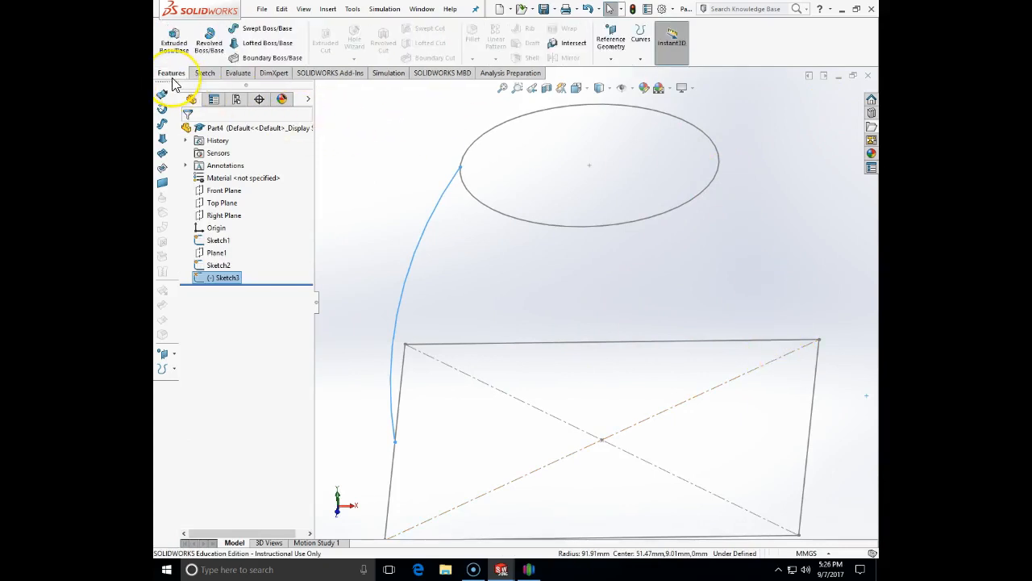
left_click(265, 42)
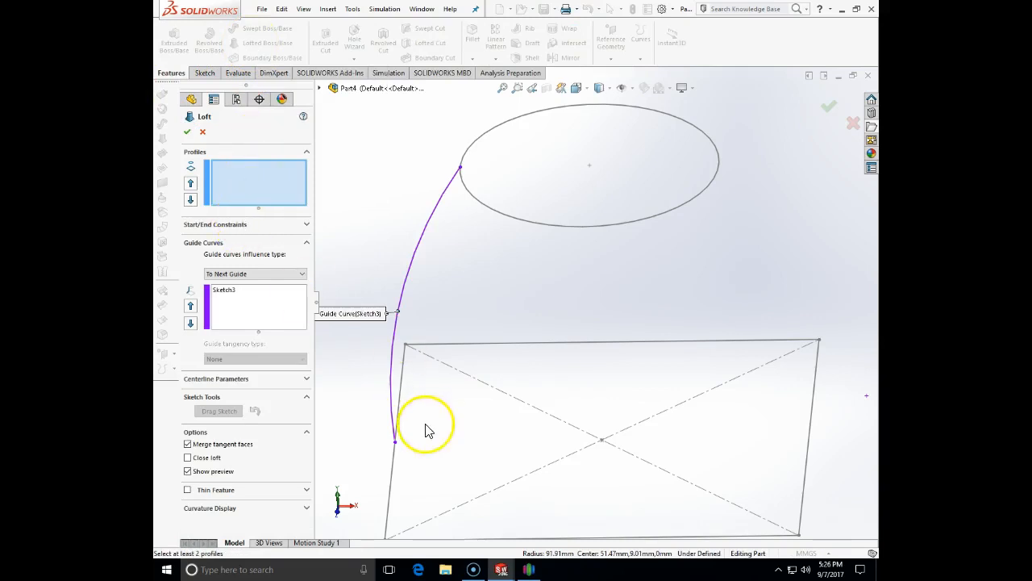
left_click(396, 454)
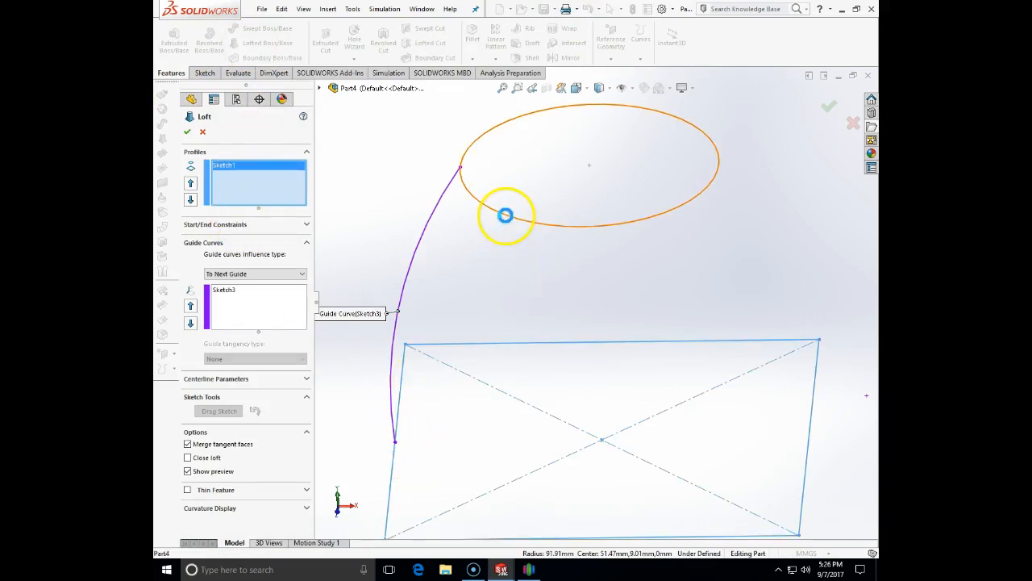
left_click(505, 215)
middle_click_drag(537, 299, 434, 275)
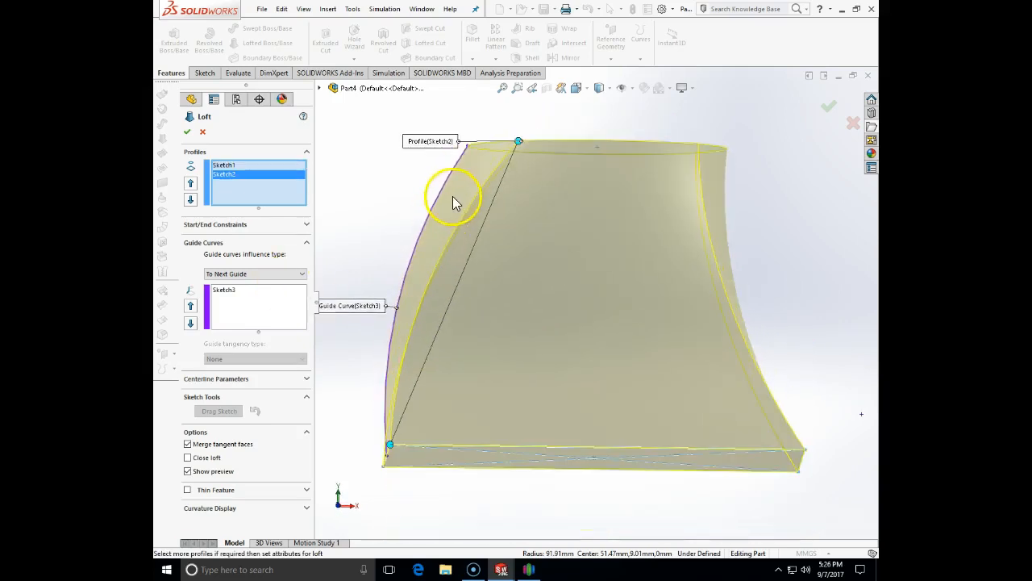
middle_click_drag(633, 311, 686, 198)
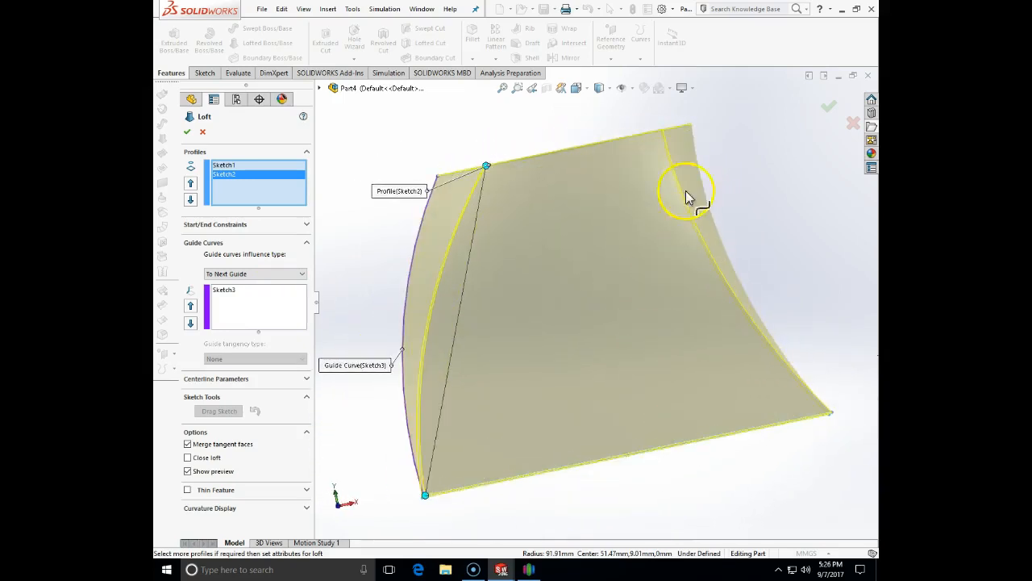
left_click(186, 132)
middle_click_drag(489, 234, 528, 302)
middle_click_drag(494, 218, 587, 315)
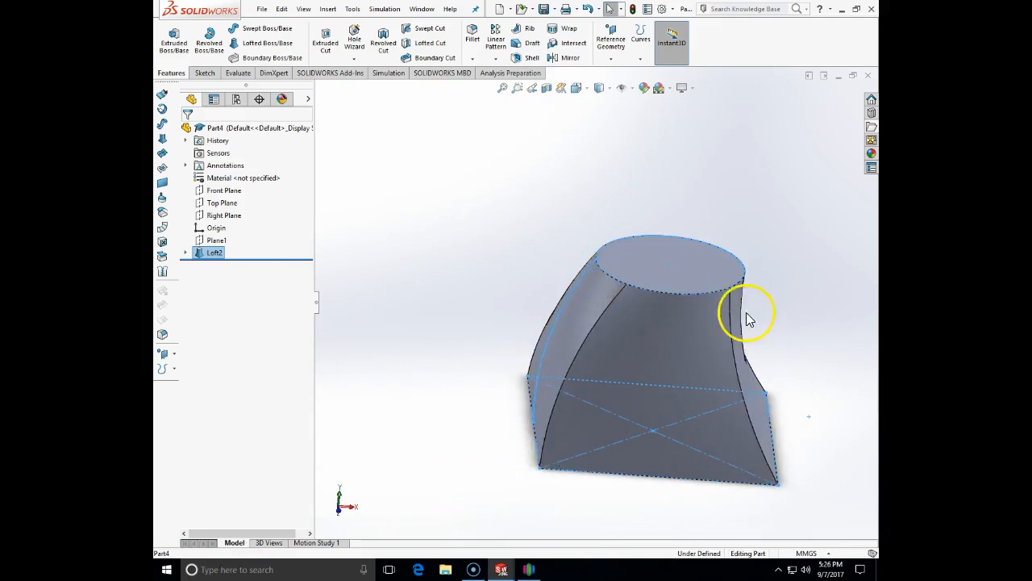
middle_click_drag(834, 484, 764, 563)
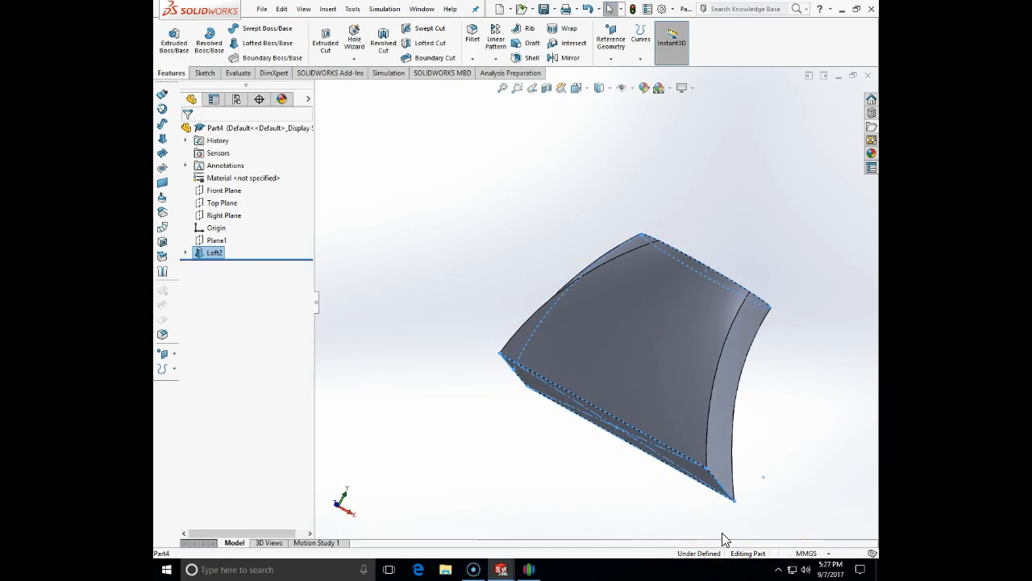
middle_click_drag(724, 538, 641, 561)
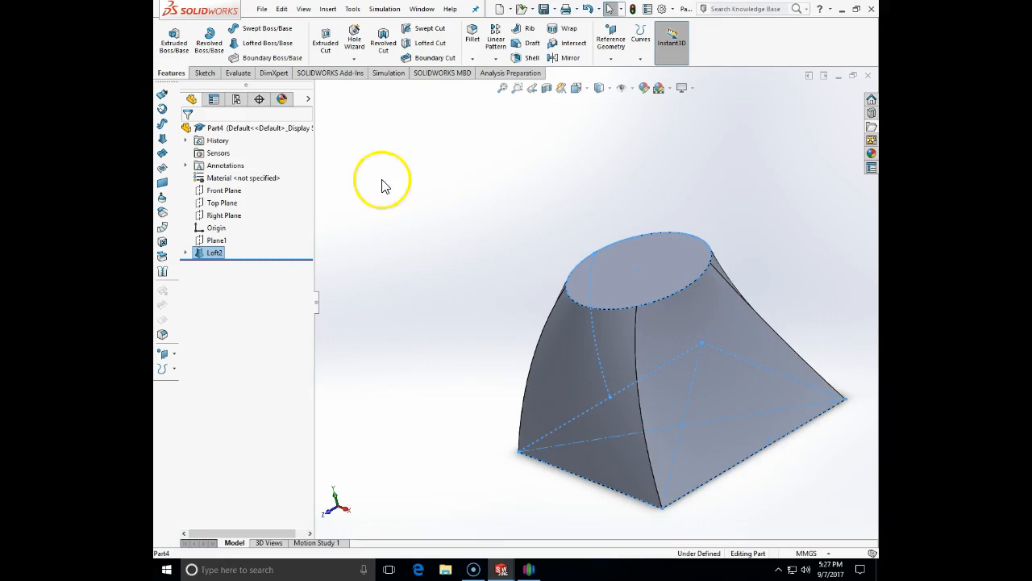
Delete Loft2 and confirm, leaving the square, circle and guide-arc sketches visible
left_click(211, 252)
key("Delete")
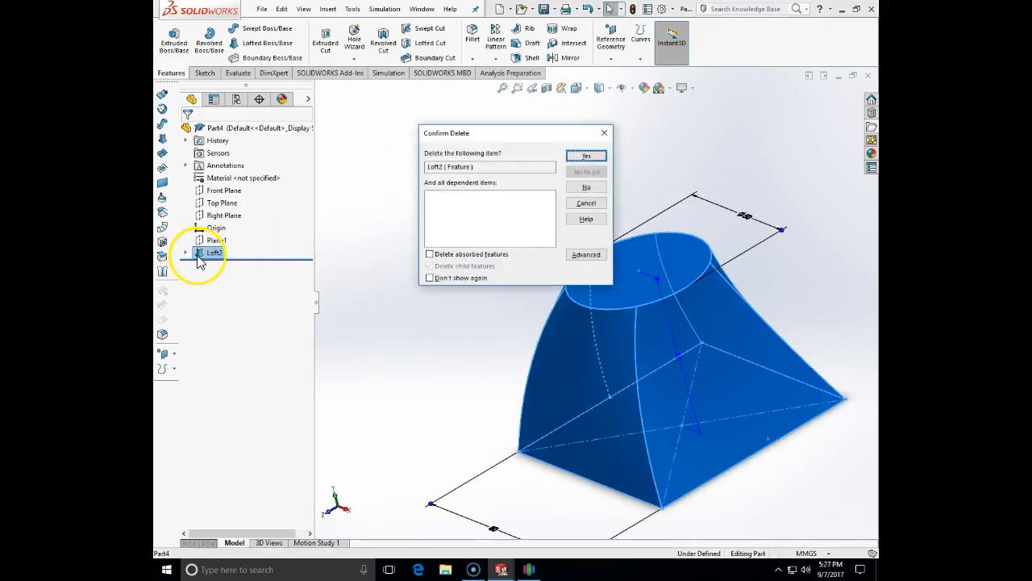
left_click(587, 157)
middle_click_drag(451, 300, 574, 295)
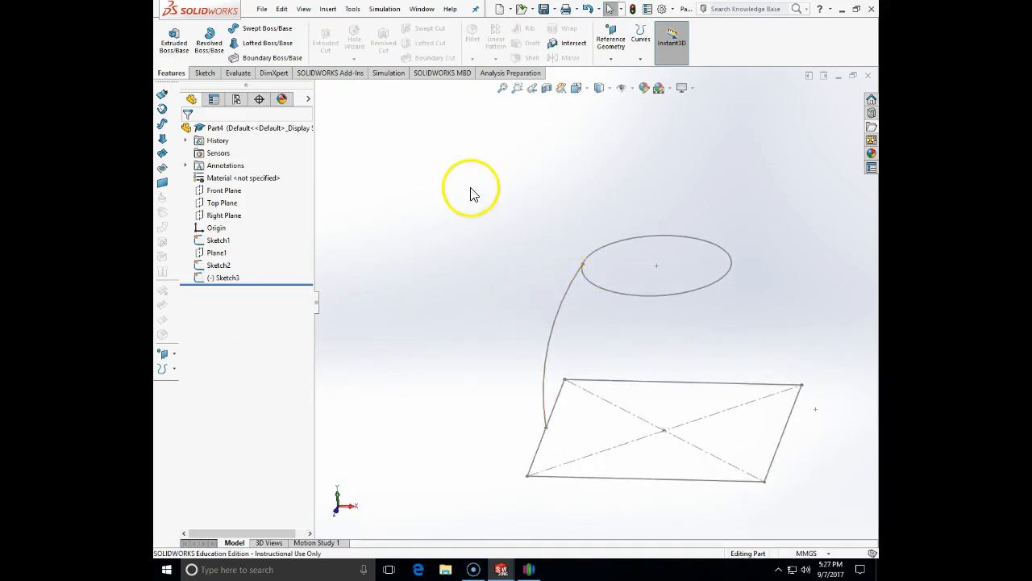
Start a new 2D sketch on the Front Plane
left_click(203, 73)
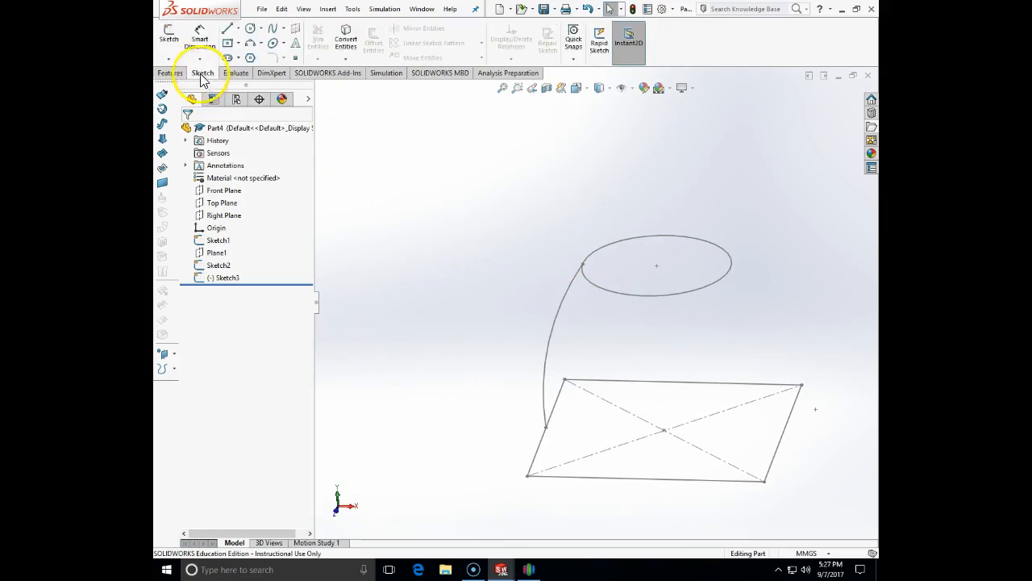
left_click(168, 59)
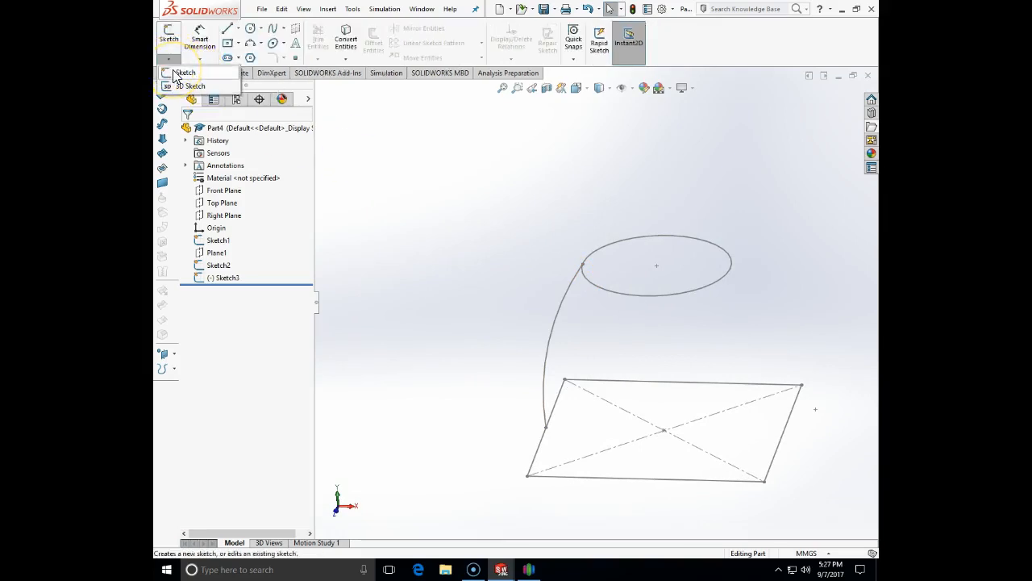
left_click(181, 73)
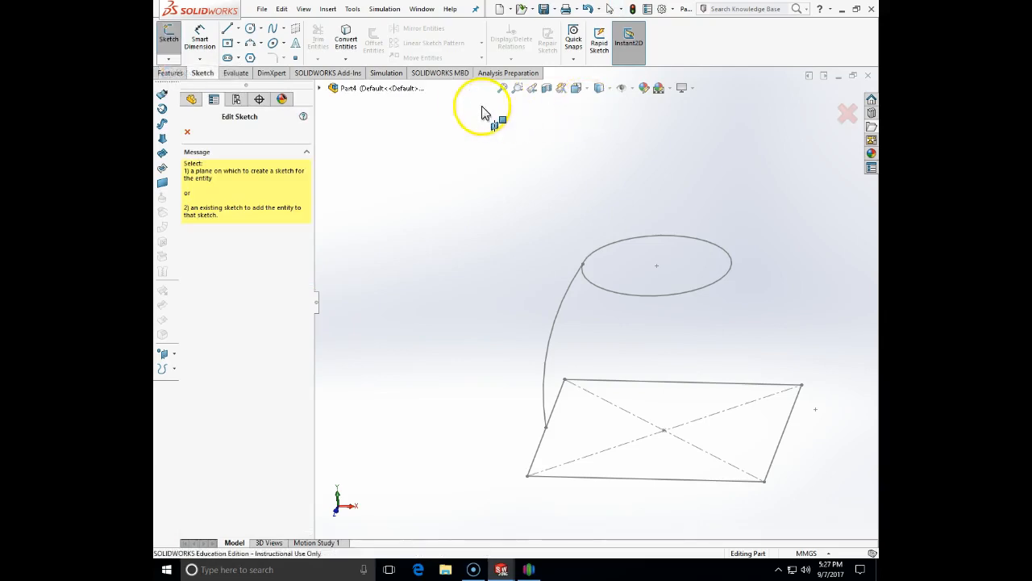
left_click(320, 89)
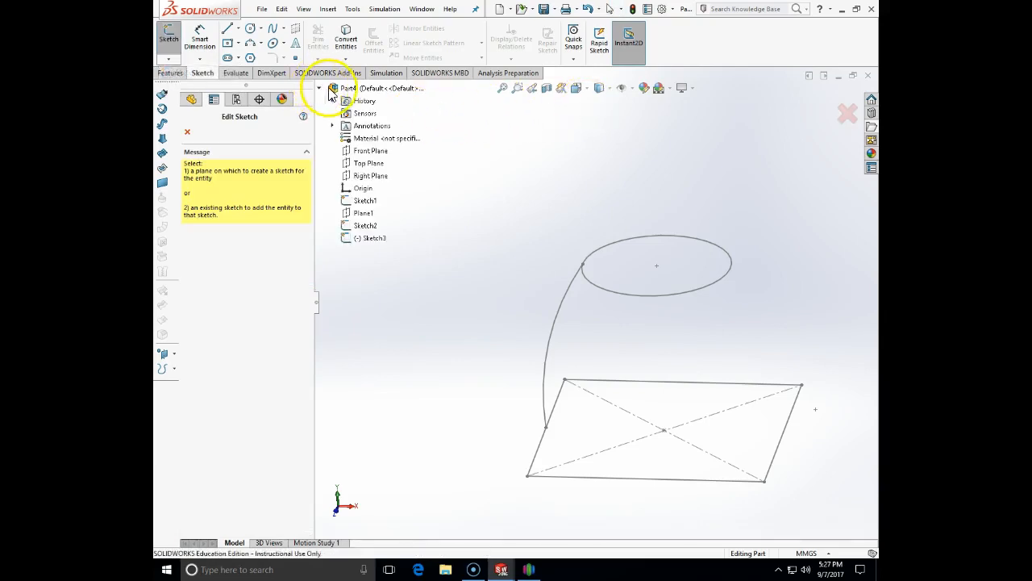
left_click(368, 152)
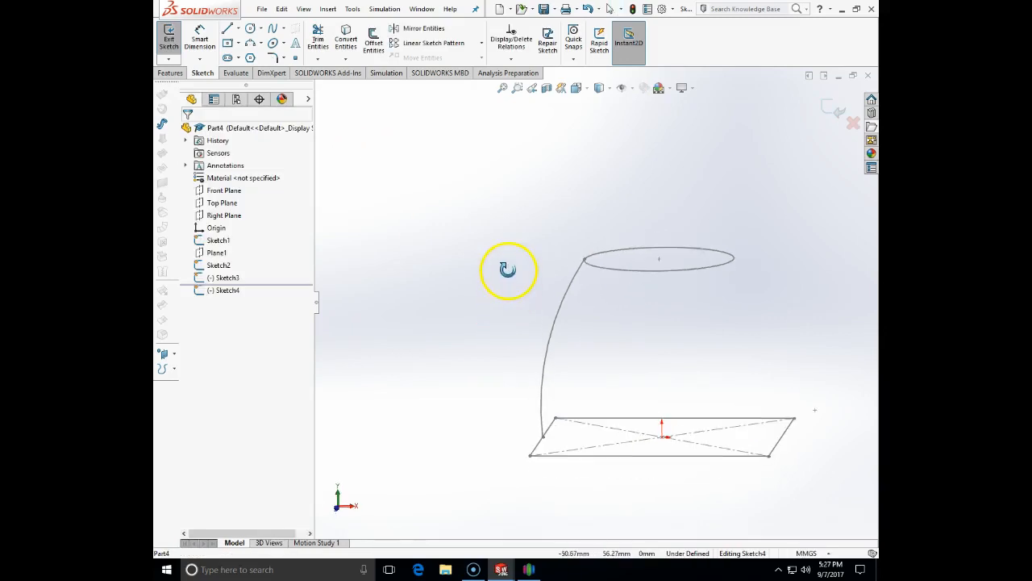
Draw a vertical centerline from the base's centre up to the top circle's centre
left_click(239, 29)
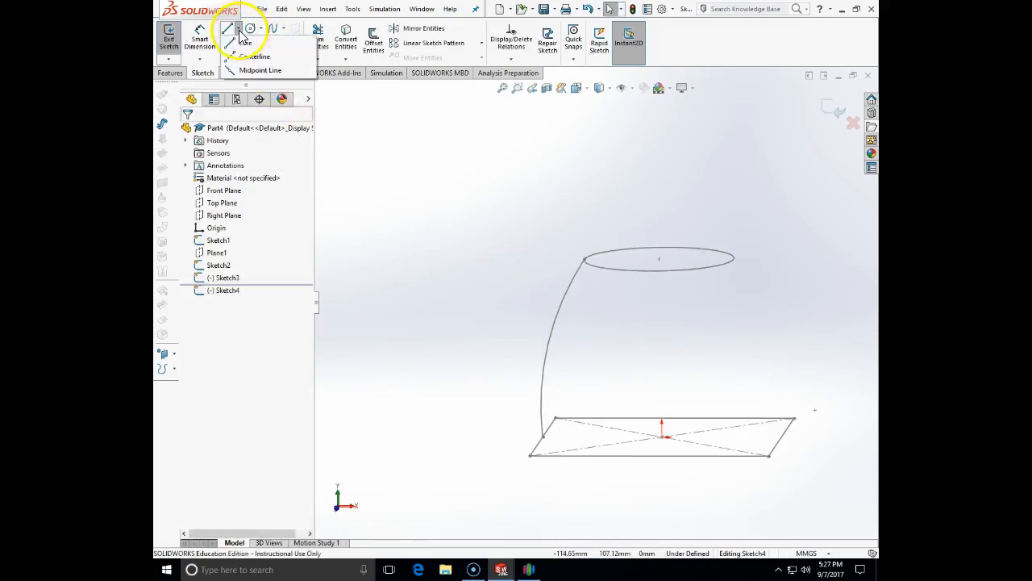
left_click(256, 55)
left_click(661, 436)
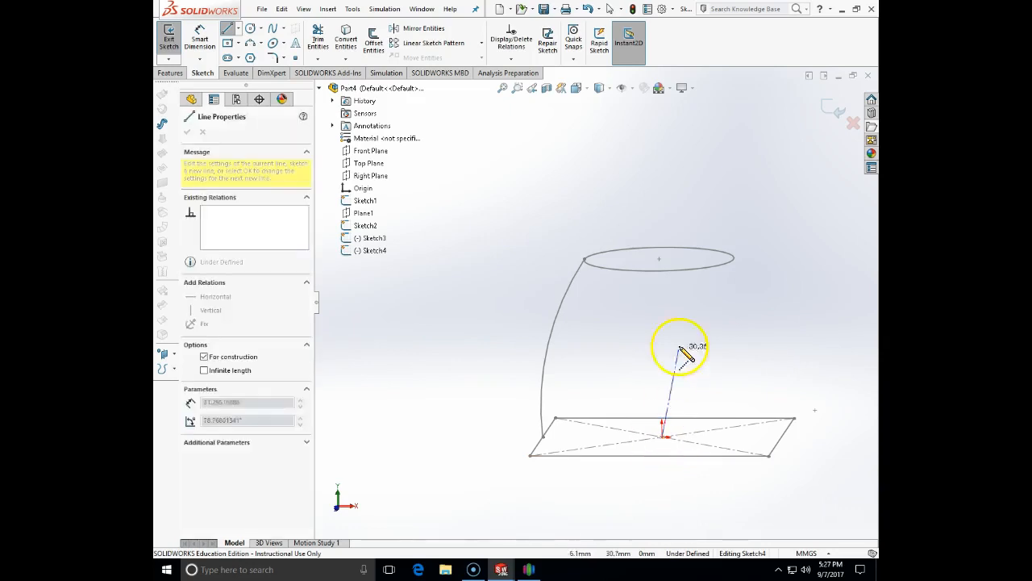
left_click(659, 258)
key("Escape")
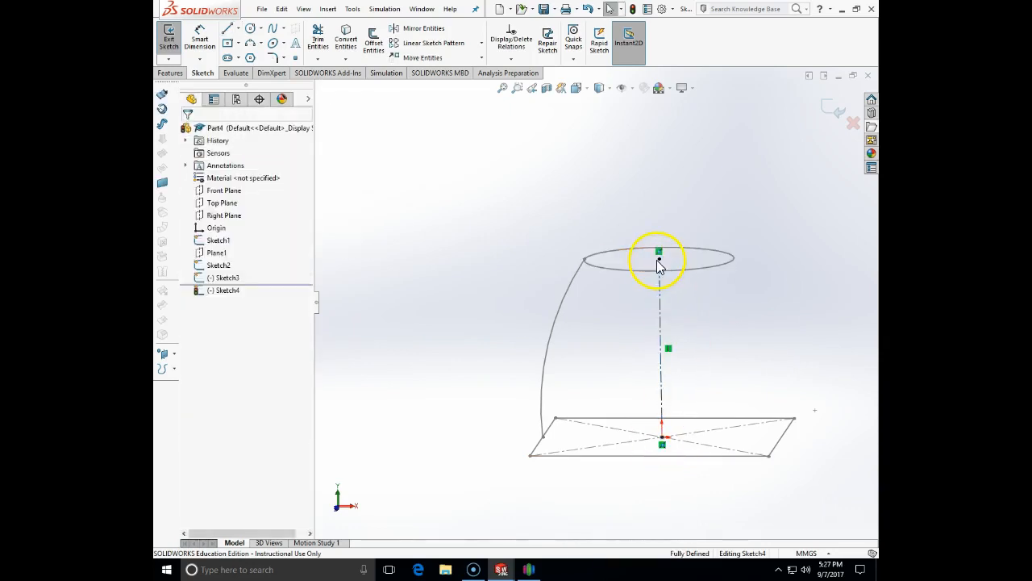
left_click(419, 32)
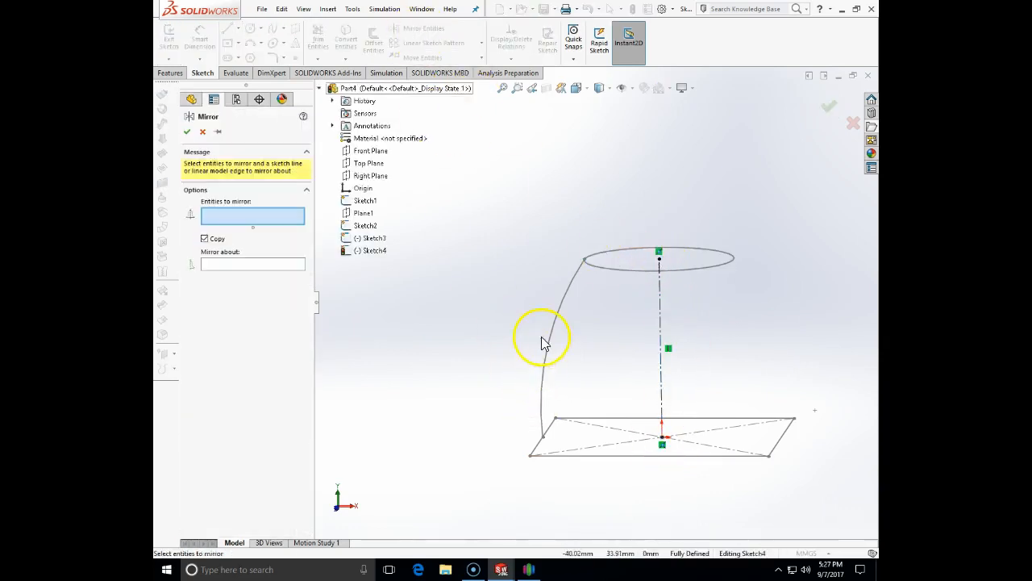
Convert the existing Sketch3 guide arc into the new sketch
left_click(203, 131)
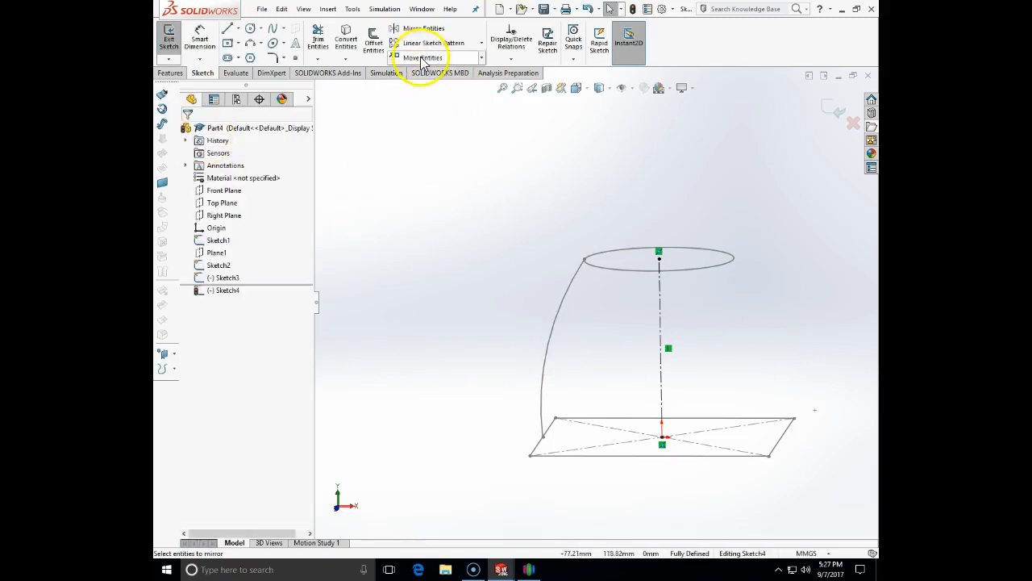
left_click(553, 343)
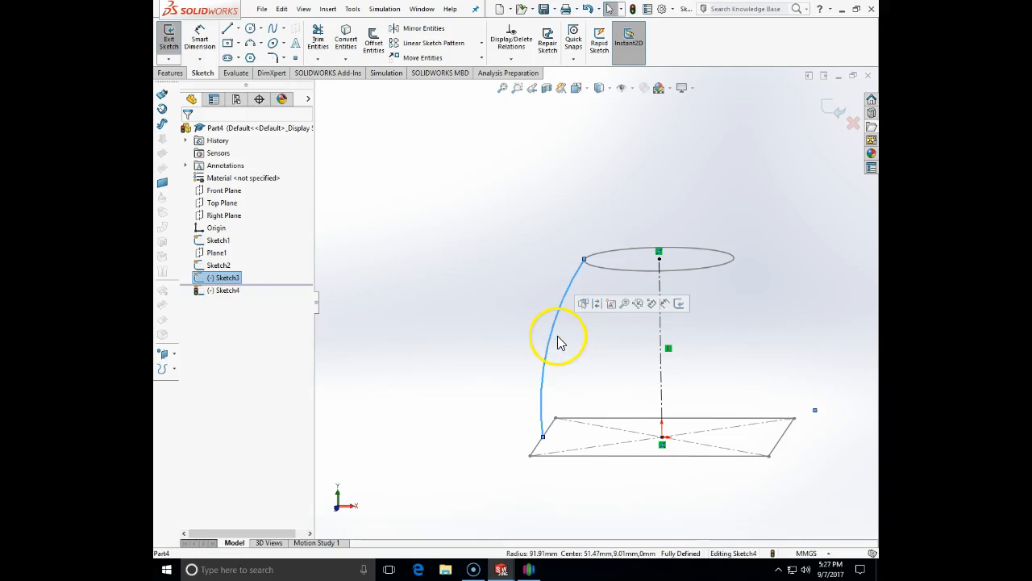
left_click(346, 39)
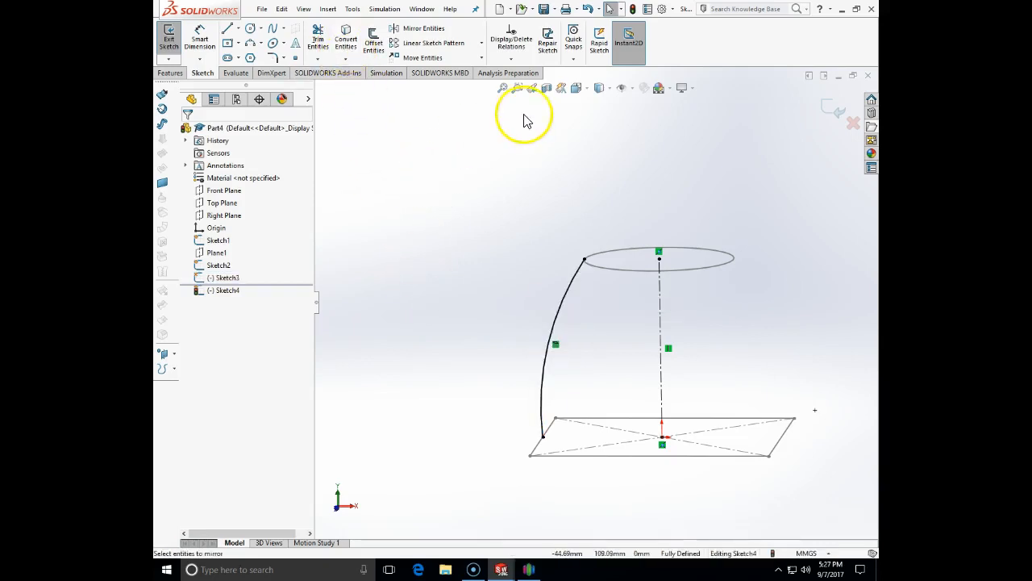
Mirror the converted arc about the centerline to create a matching right-hand arc
left_click(417, 31)
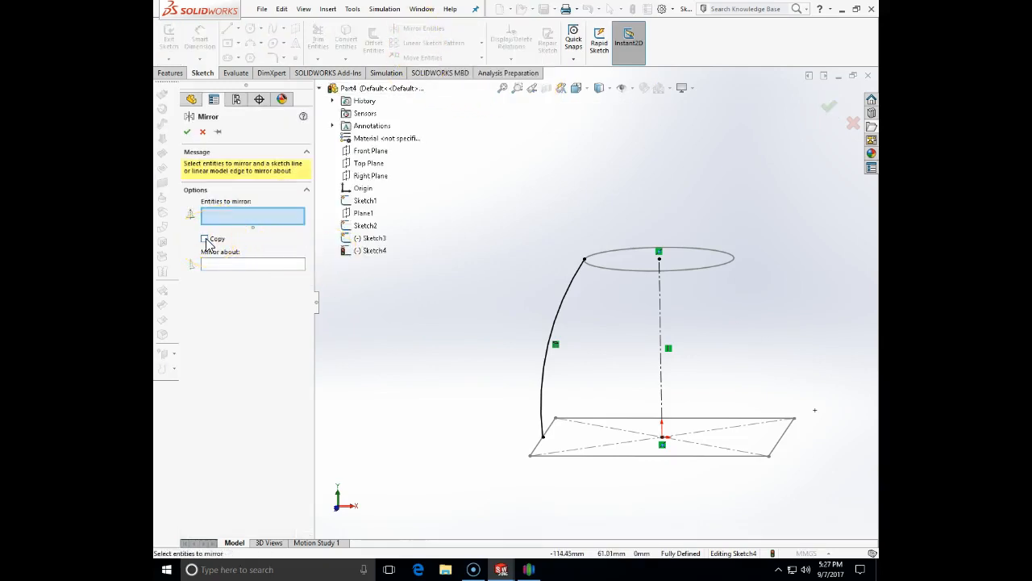
left_click(543, 376)
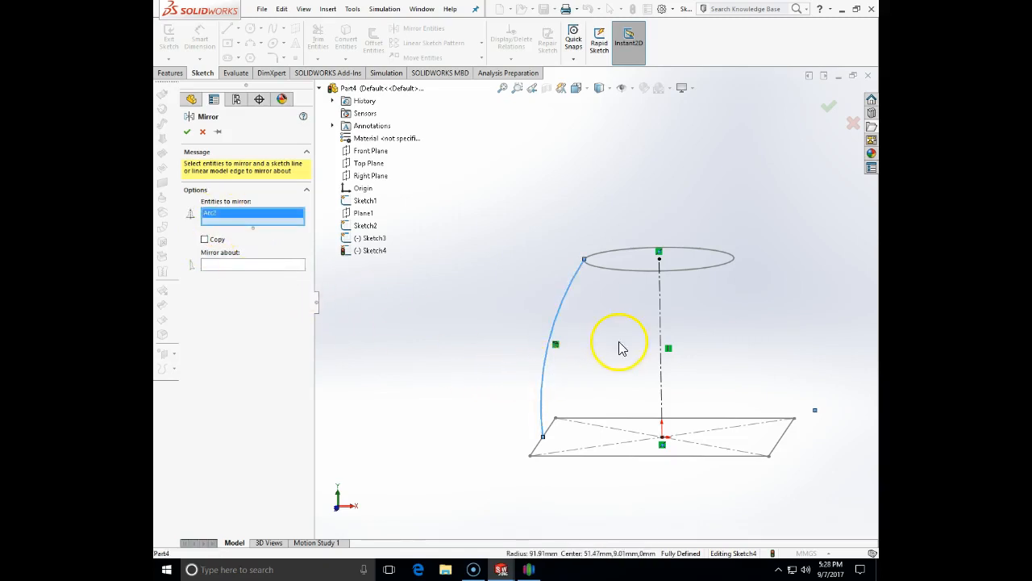
left_click(659, 330)
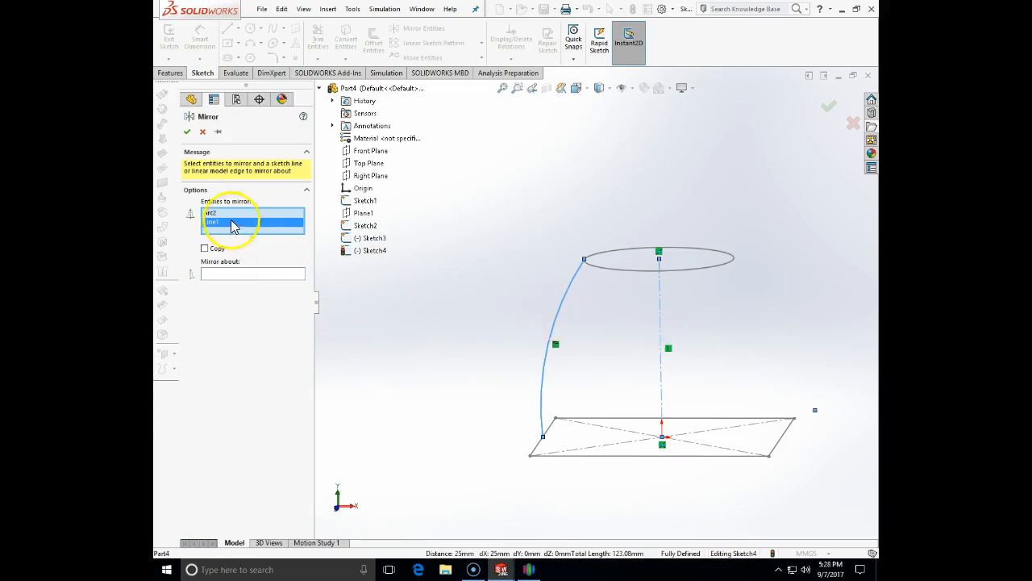
key("Delete")
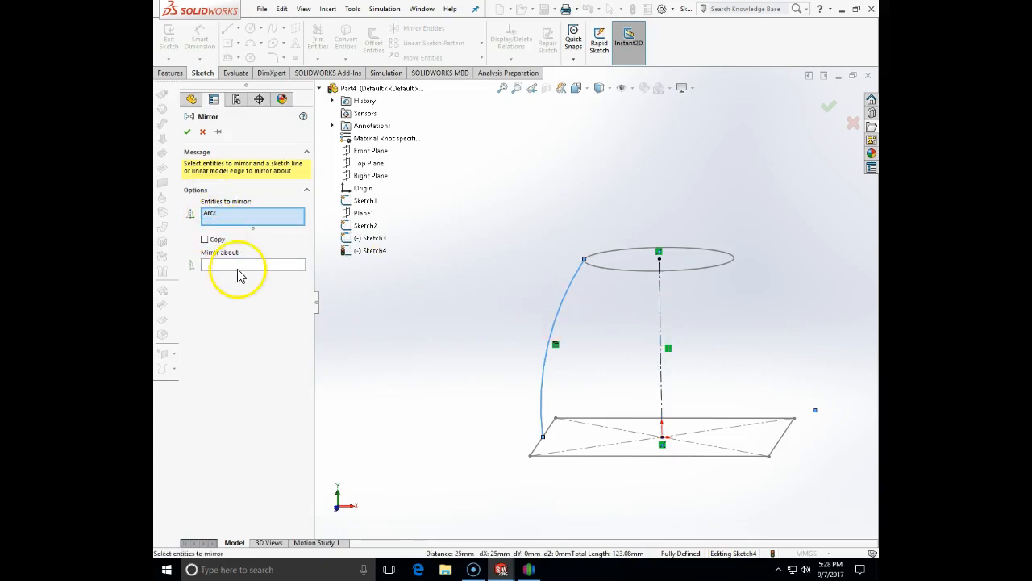
left_click(238, 266)
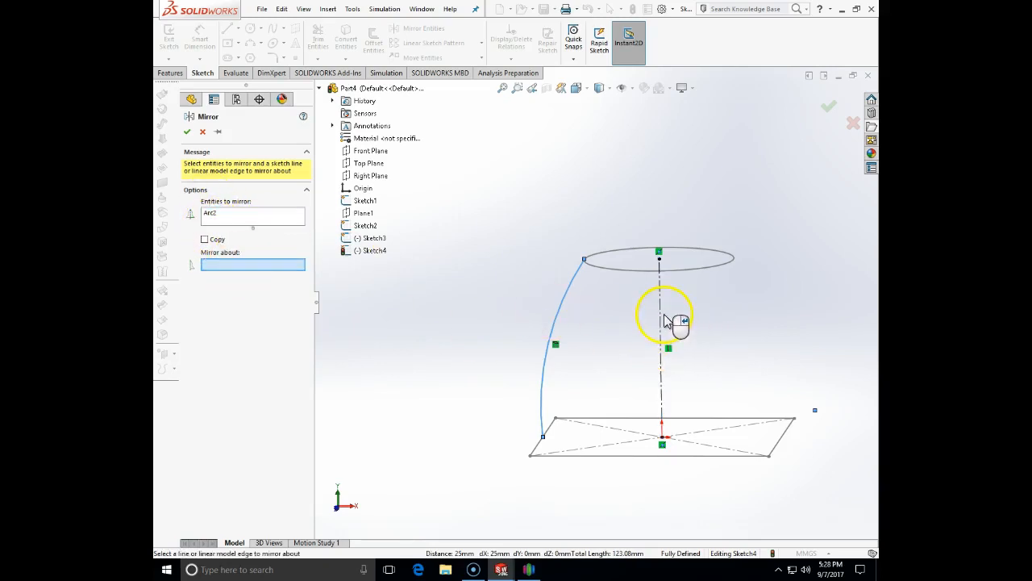
left_click(662, 318)
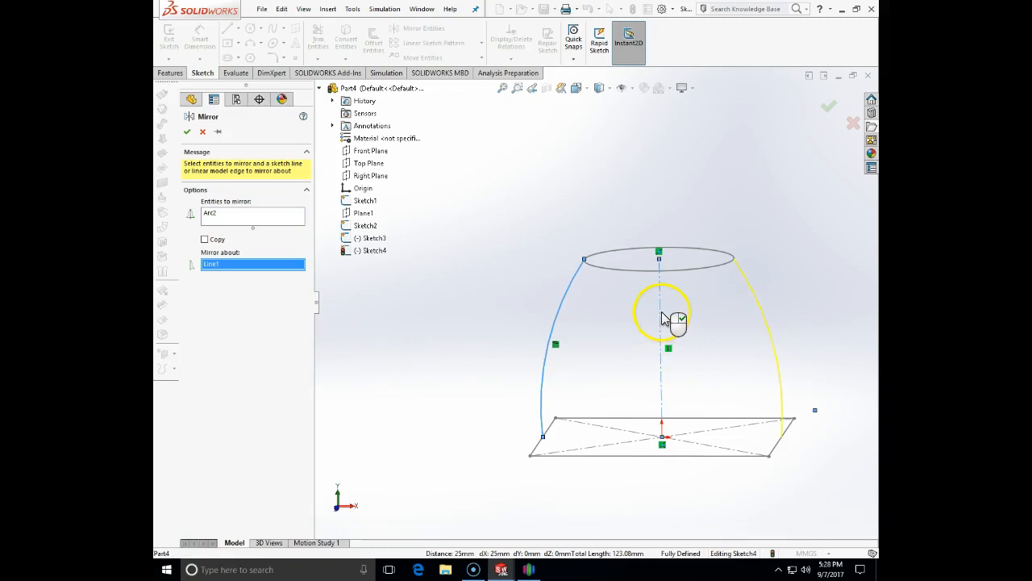
left_click(187, 132)
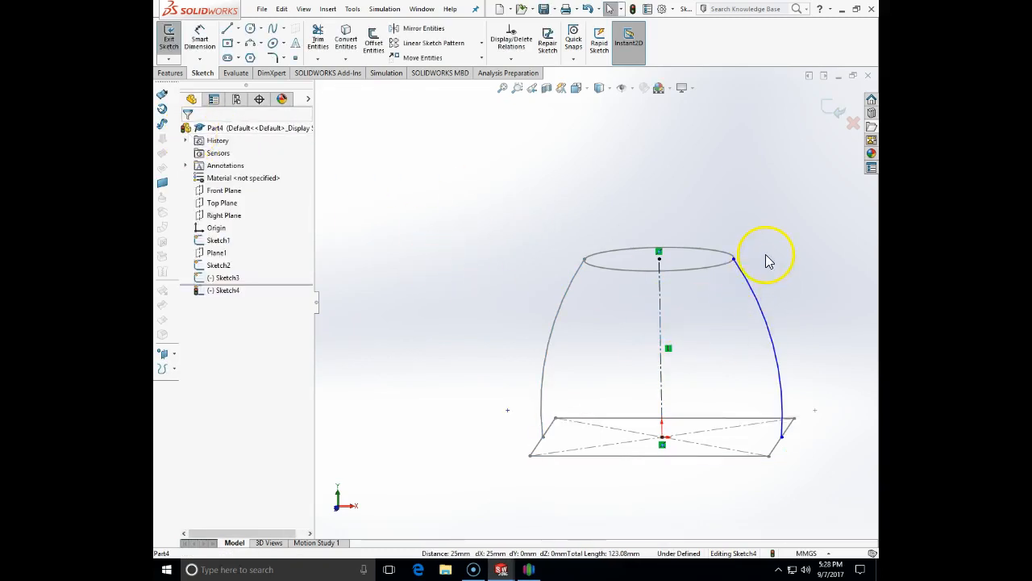
Add a Pierce relation between the mirrored arc's top endpoint and the top circle
left_click(734, 262)
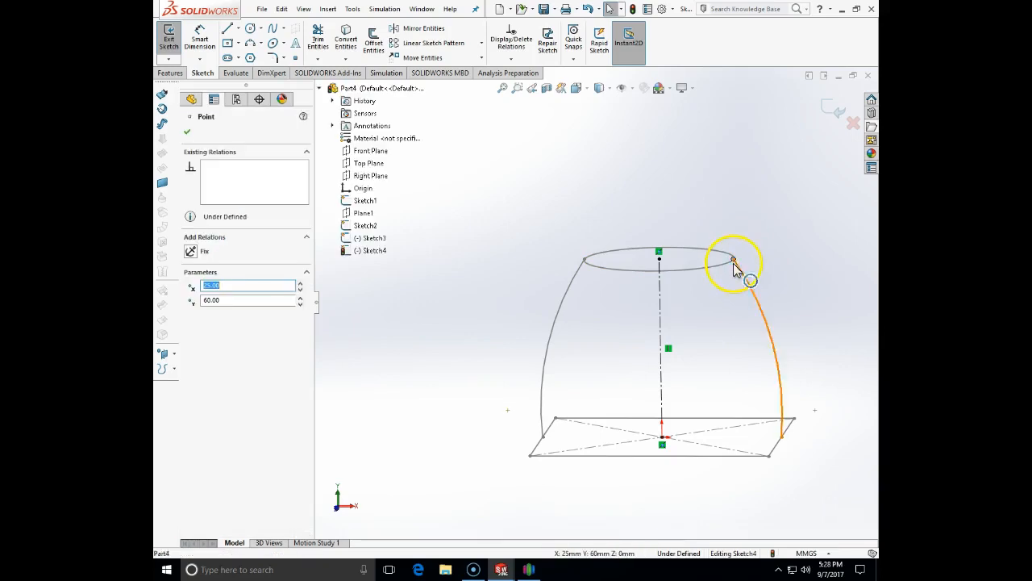
left_click(726, 265, "ctrl")
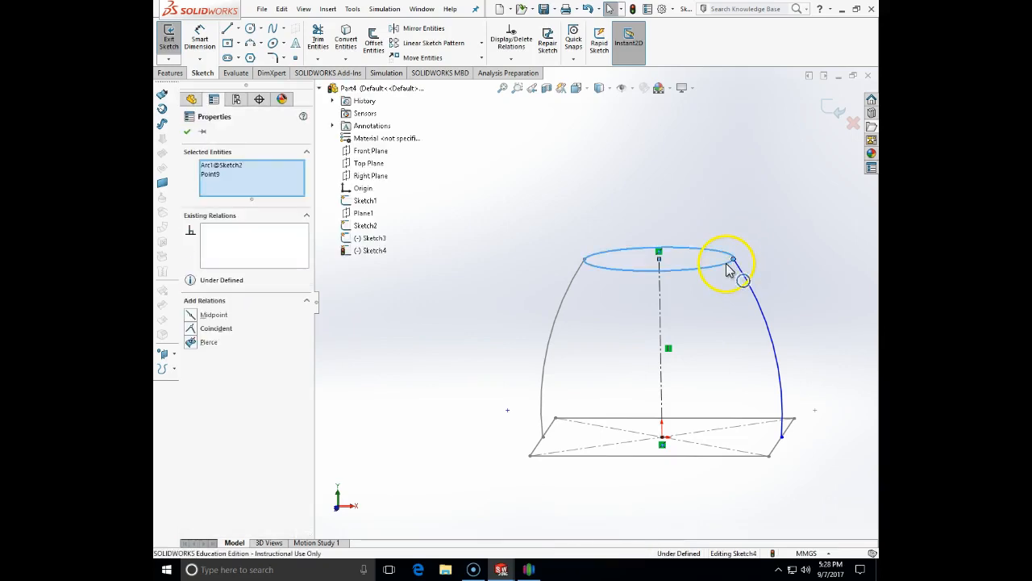
left_click(193, 342)
left_click(468, 365)
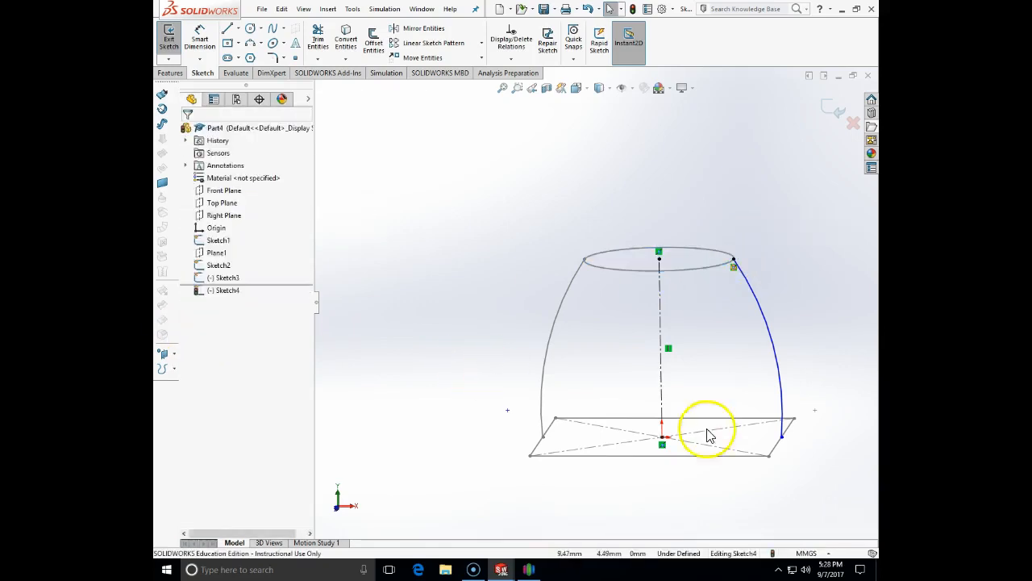
Pierce the arc's bottom endpoint onto the square's edge and exit Sketch4
left_click(782, 437)
left_click(778, 449, "ctrl")
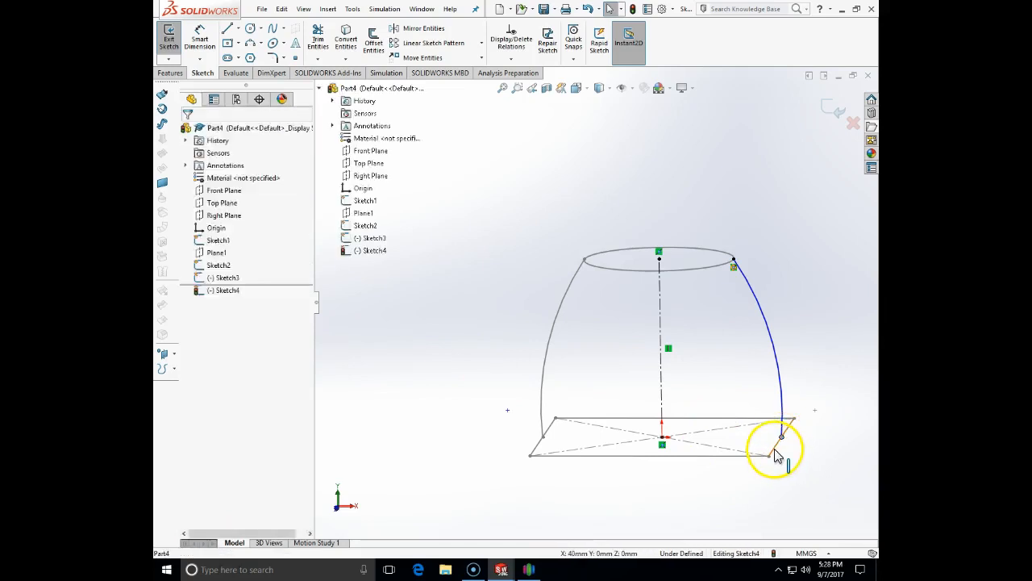
left_click(195, 317)
left_click(505, 429)
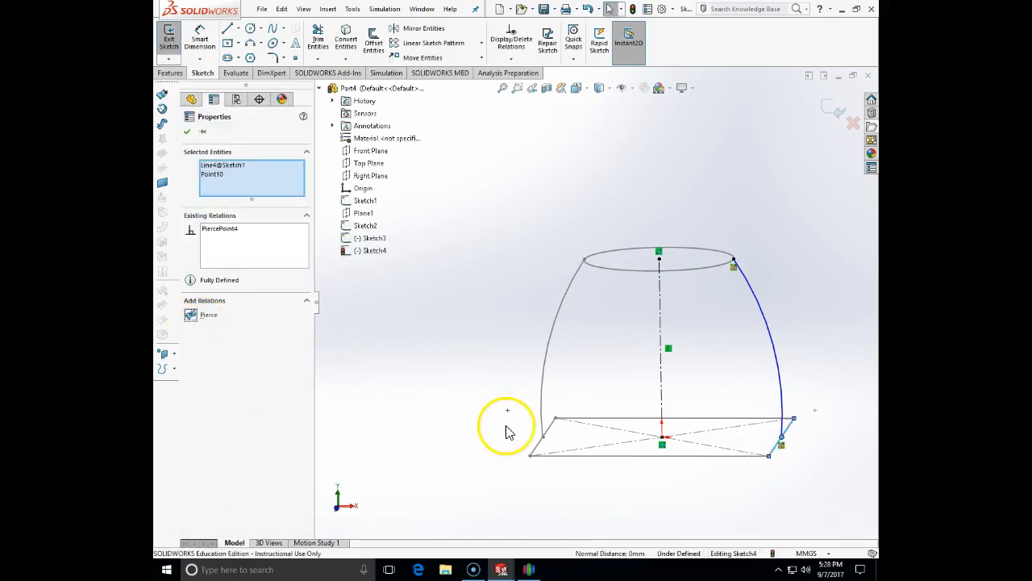
mouse_move(479, 409)
middle_mouse_down()
mouse_move(750, 399)
mouse_move(760, 423)
mouse_move(698, 369)
mouse_move(758, 428)
middle_mouse_up()
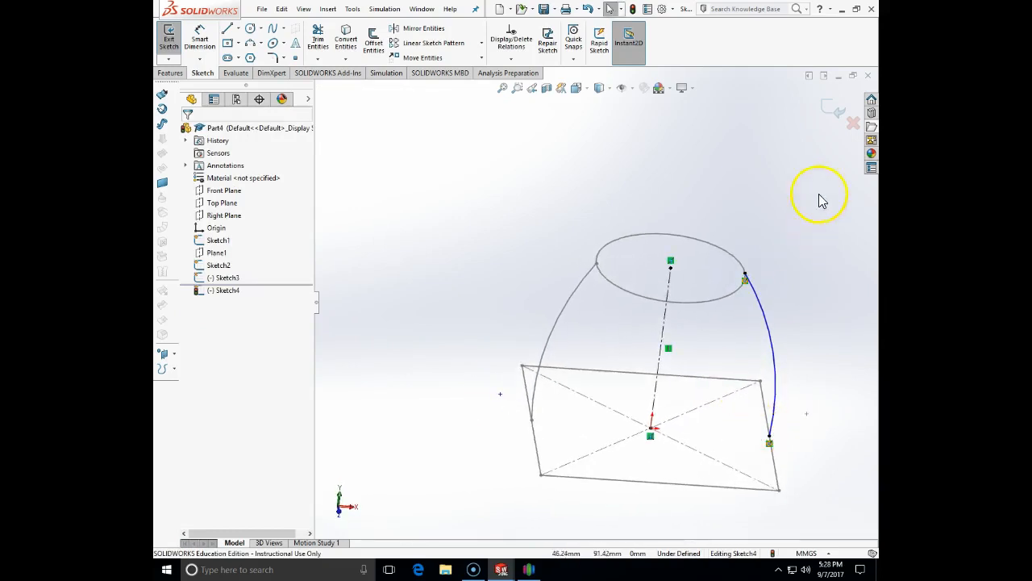
left_click(835, 113)
mouse_move(836, 270)
middle_mouse_down()
mouse_move(811, 180)
mouse_move(831, 188)
mouse_move(761, 208)
middle_mouse_up()
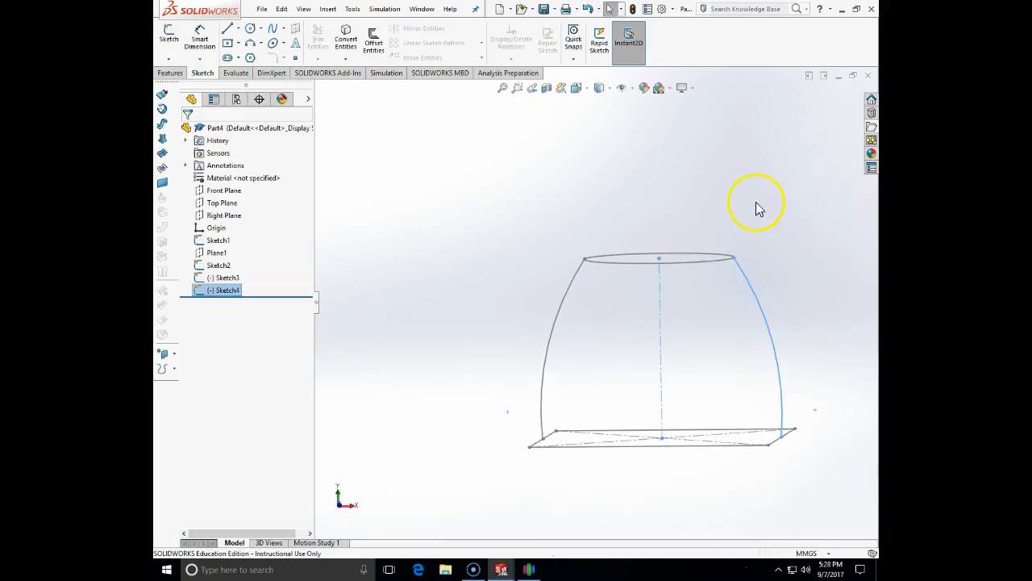
Loft from the Sketch1 square to the Sketch2 circle, guided by Sketch4 and Sketch3 arcs
left_click(171, 74)
left_click(267, 43)
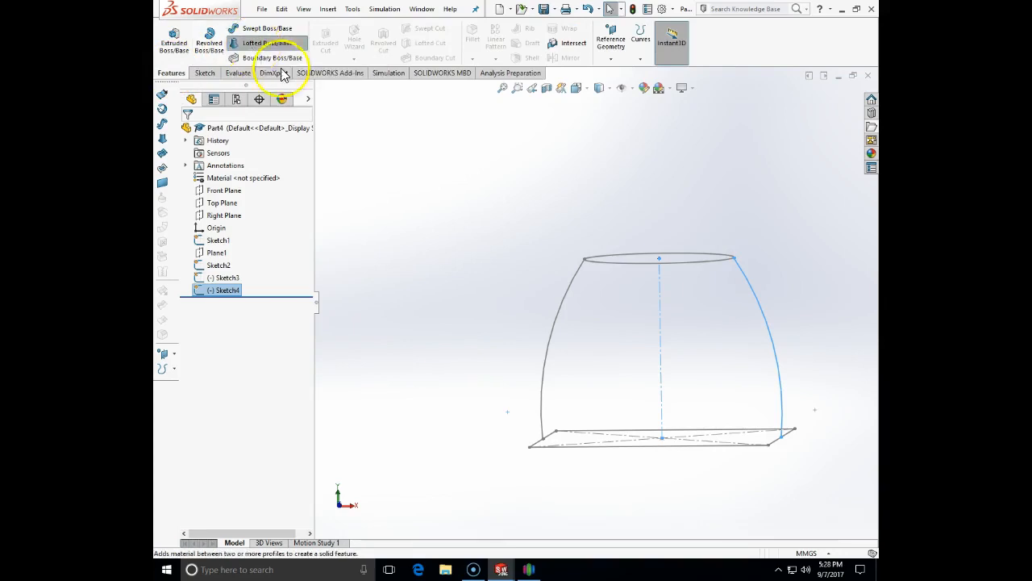
left_click(558, 448)
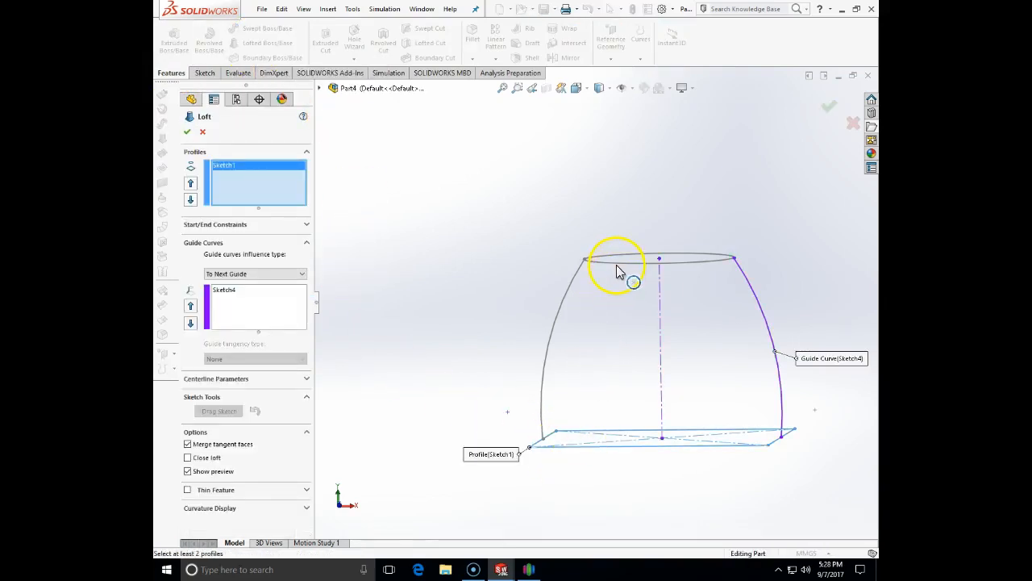
left_click(614, 263)
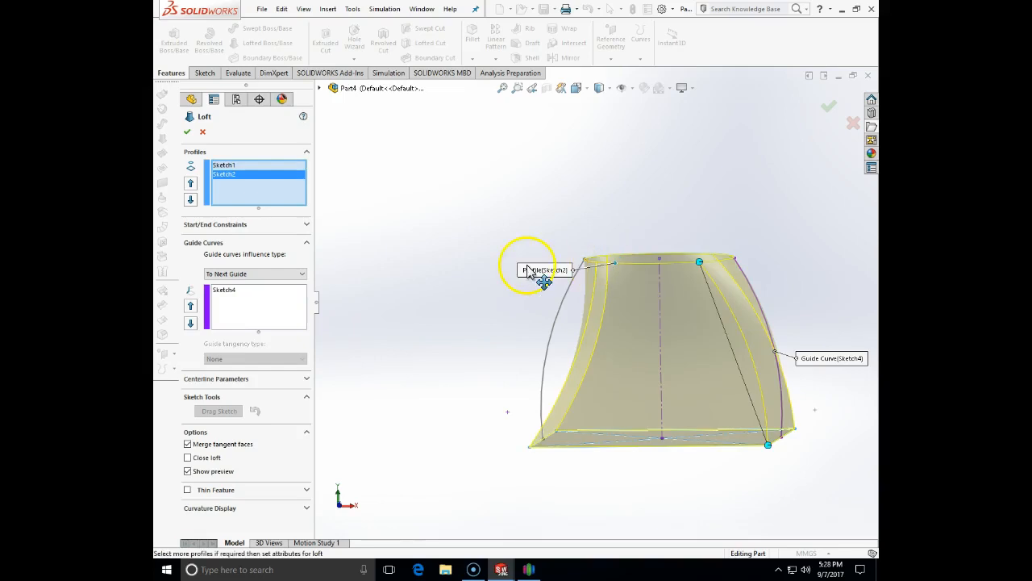
left_click(224, 315)
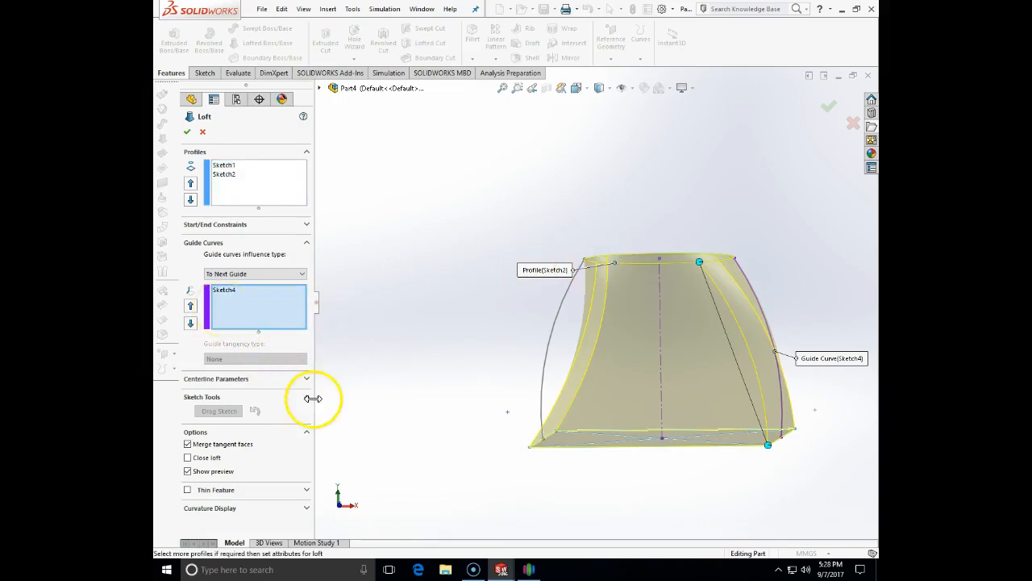
left_click(556, 326)
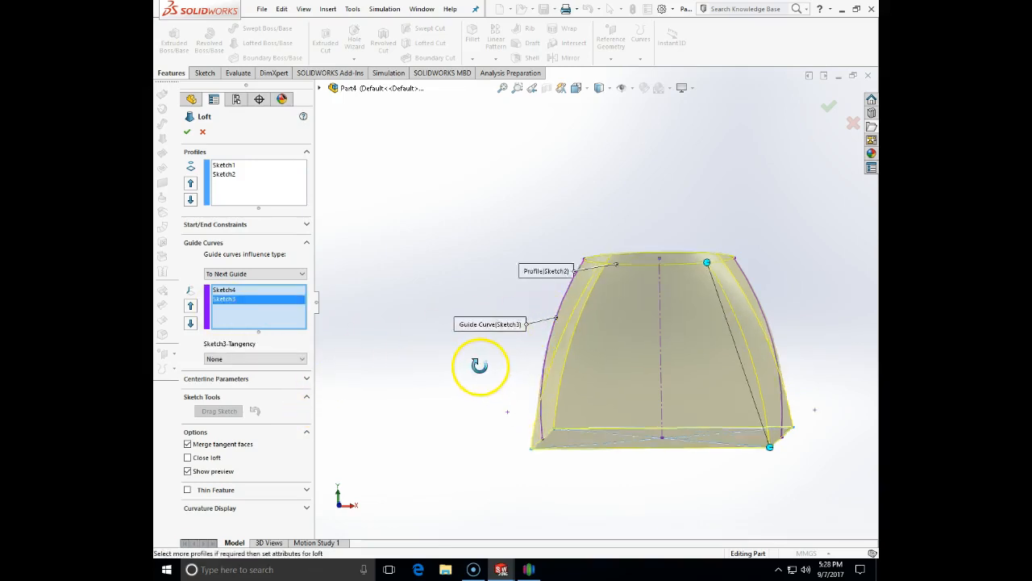
middle_click_drag(479, 381, 508, 440)
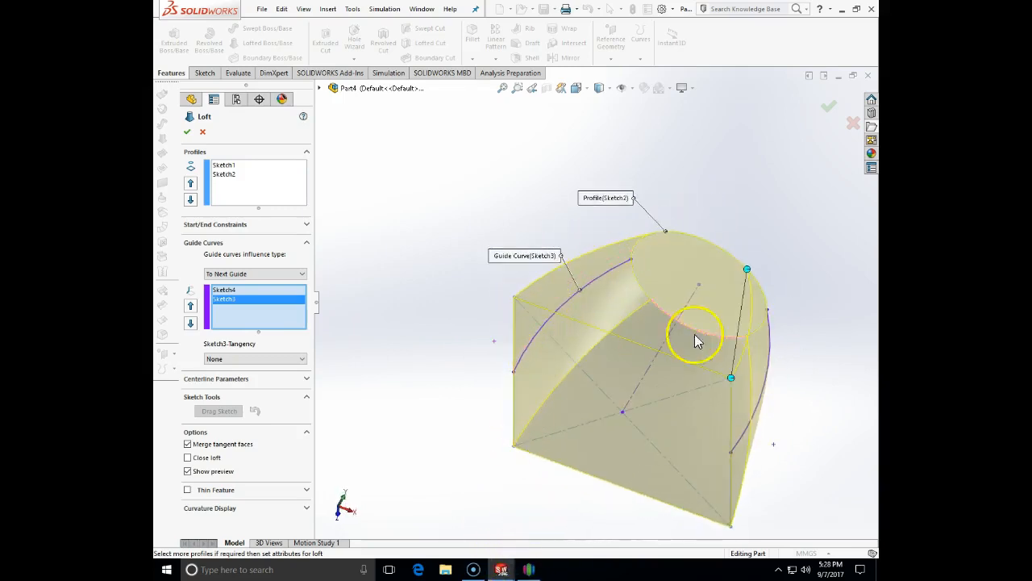
left_click(188, 131)
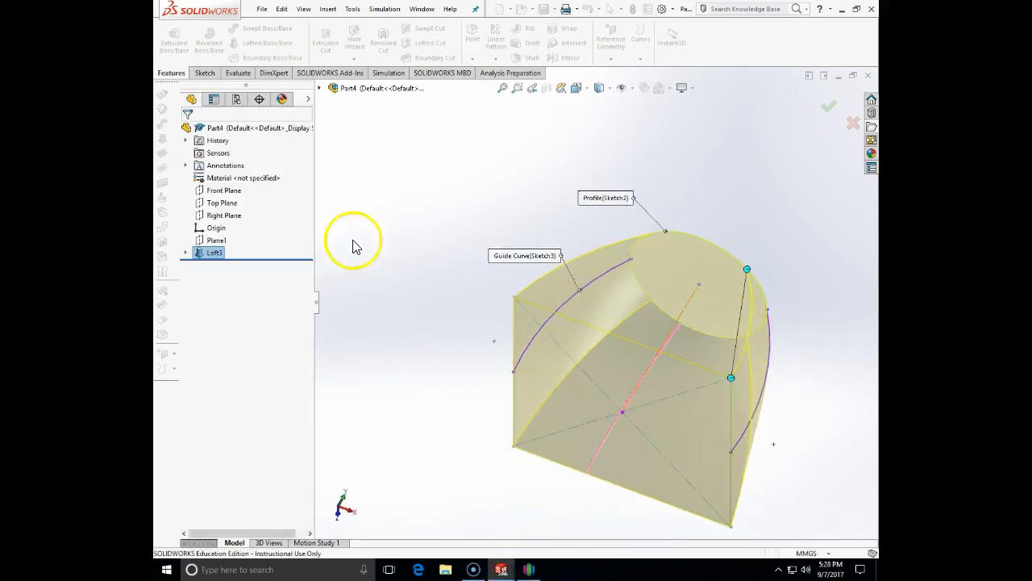
middle_click_drag(412, 263, 715, 334)
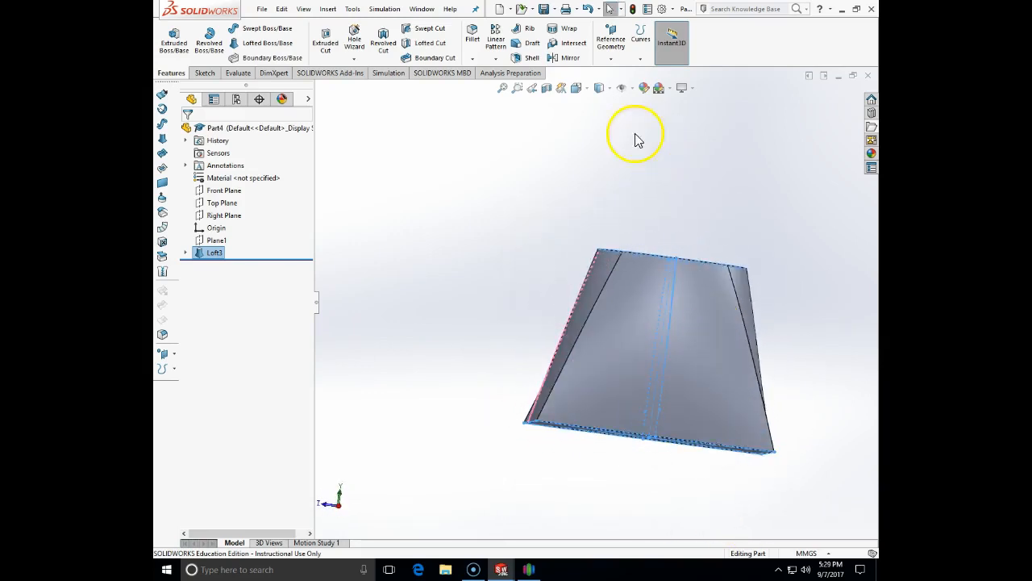
left_click(587, 90)
left_click(592, 136)
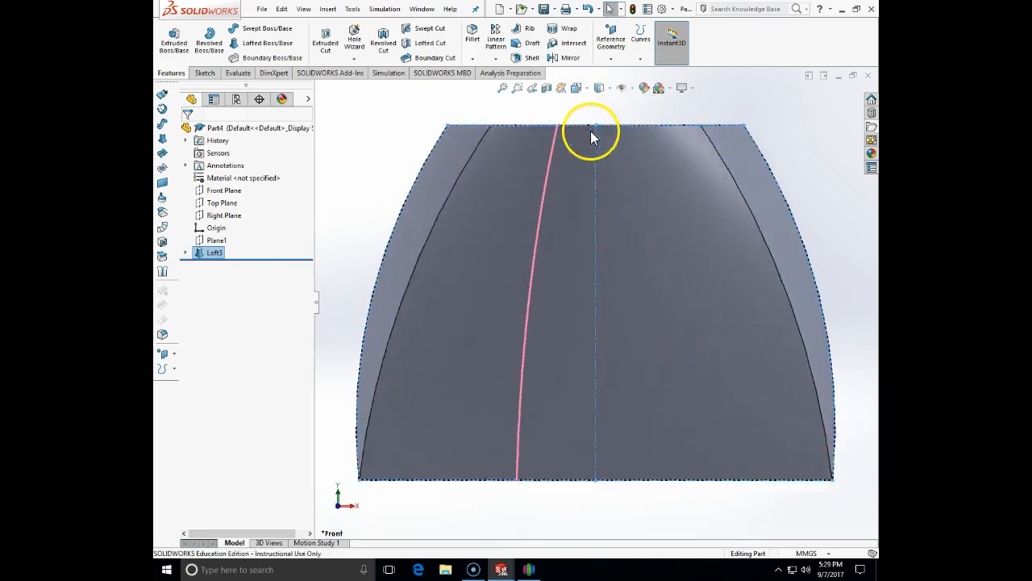
left_click(587, 90)
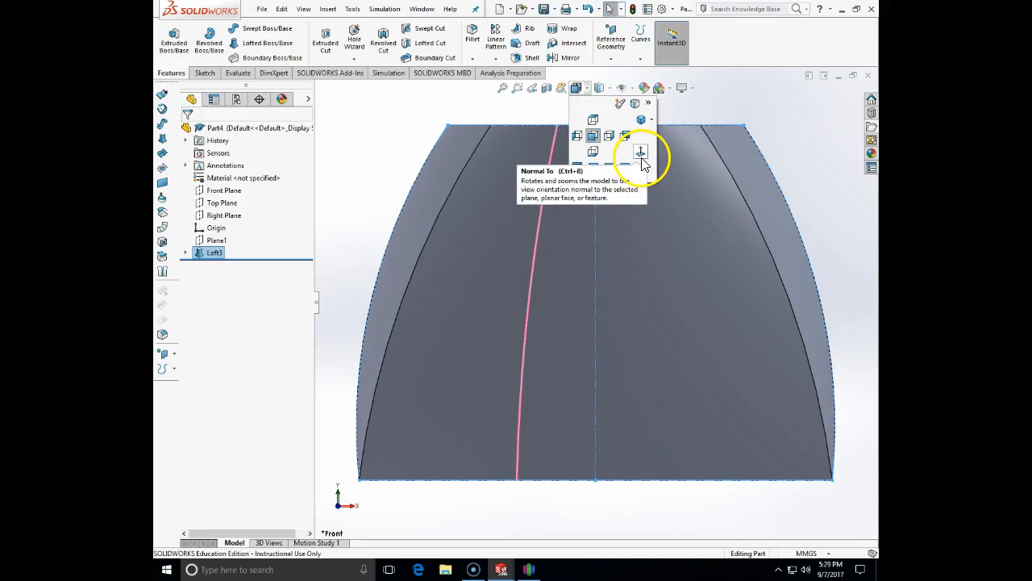
left_click(577, 136)
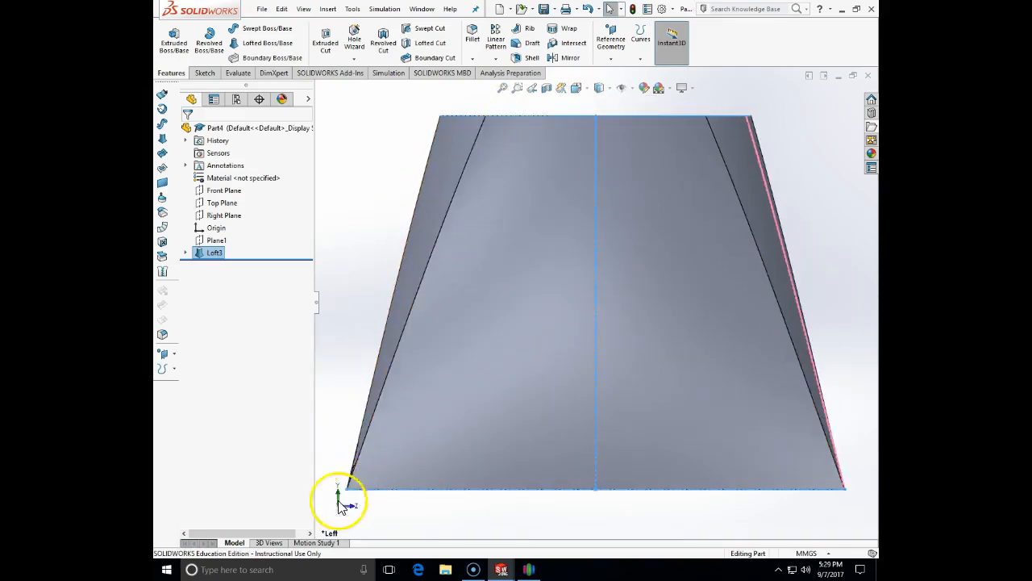
left_click(588, 92)
left_click(595, 135)
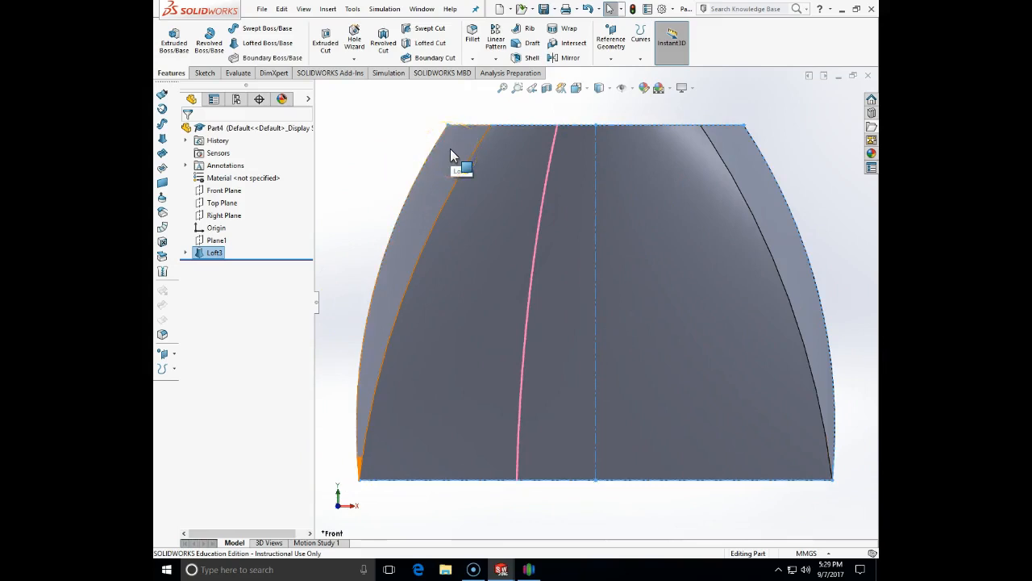
middle_click_drag(689, 321, 758, 359)
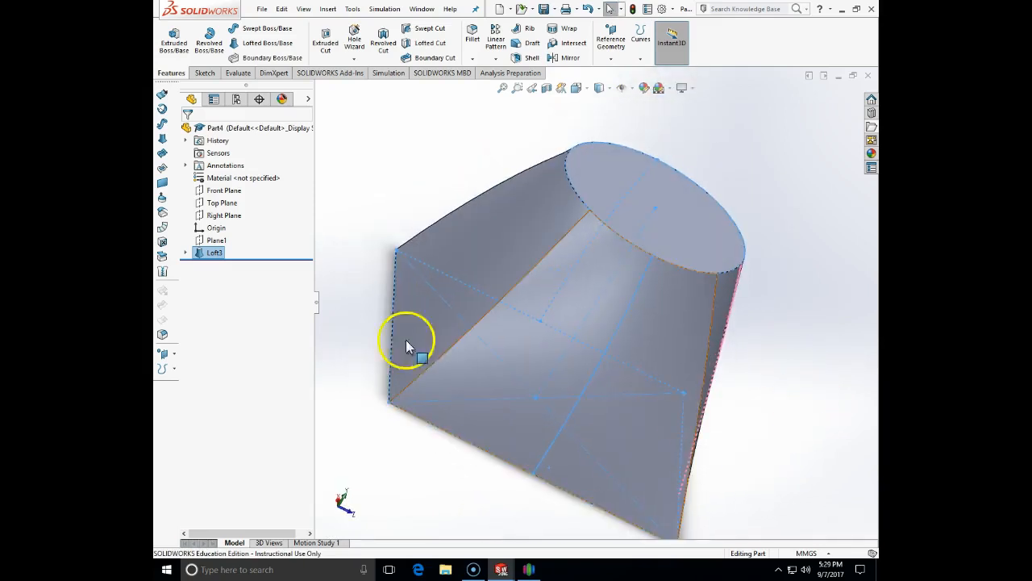
left_click(226, 216)
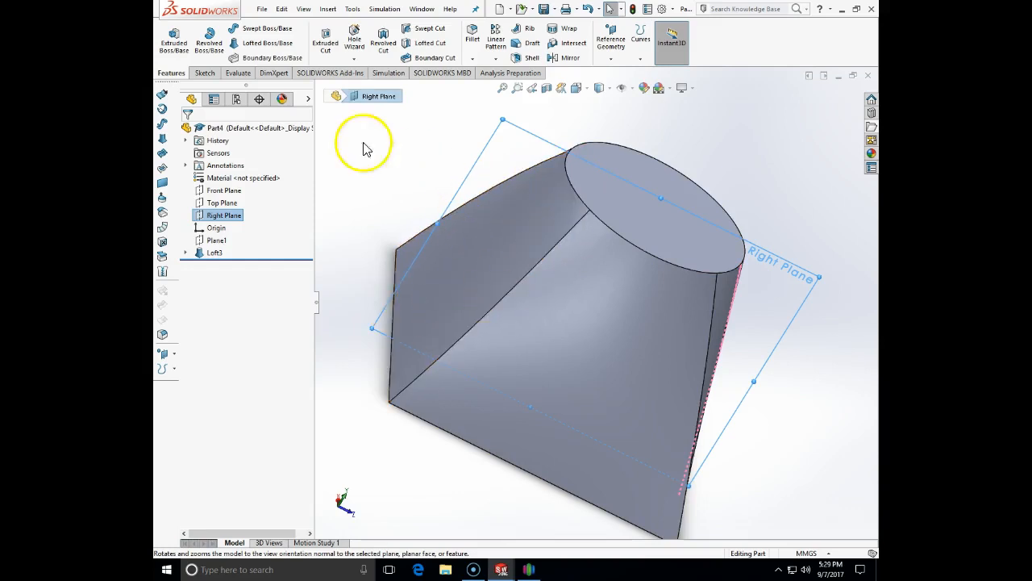
Set the view orientation Normal To the Right Plane
left_click(204, 73)
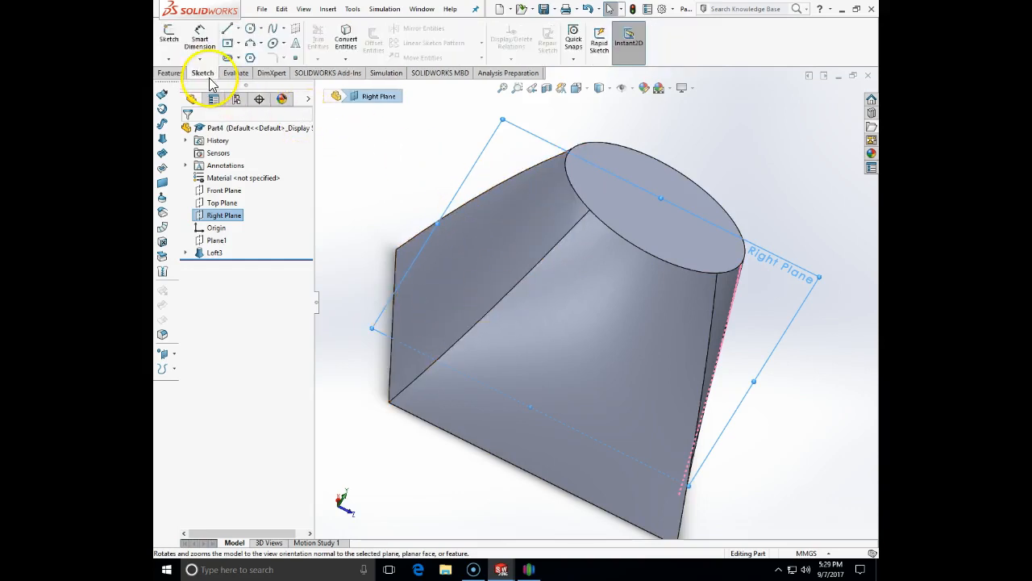
left_click(578, 88)
left_click(642, 152)
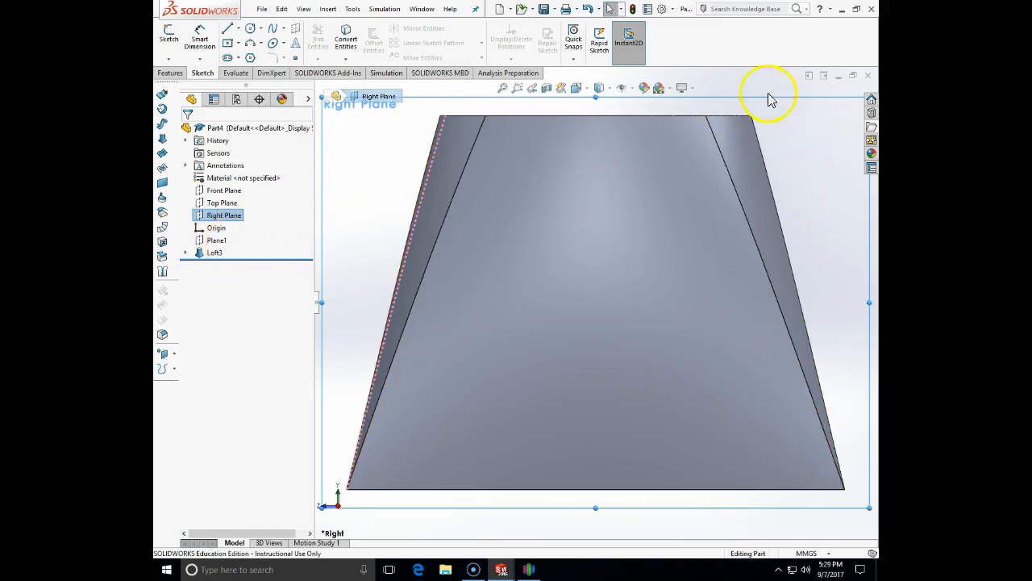
Delete Loft3 and confirm, then view the bare sketches at an angle
left_click(200, 261)
key("Delete")
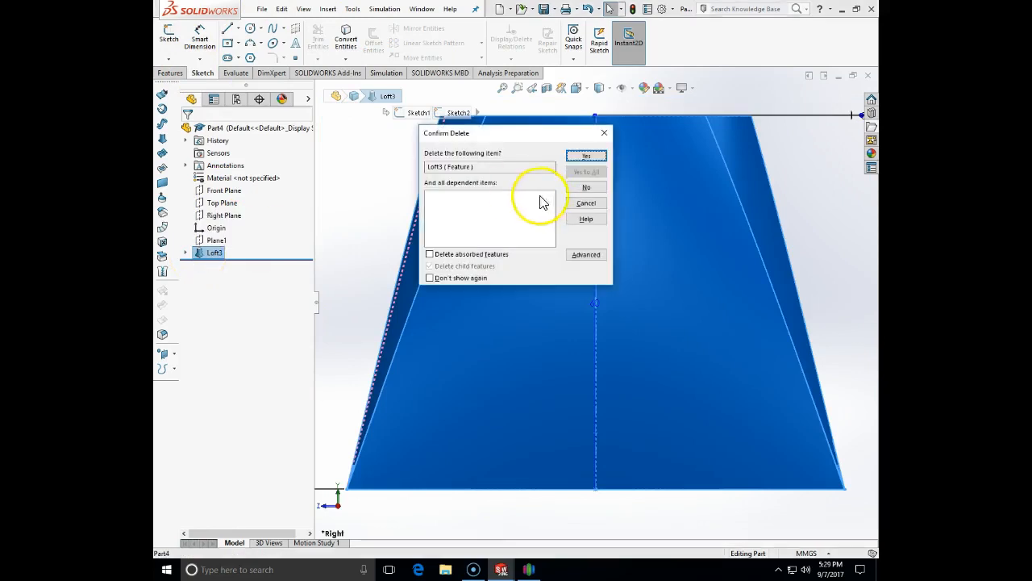
left_click(587, 159)
middle_click_drag(555, 235, 595, 269)
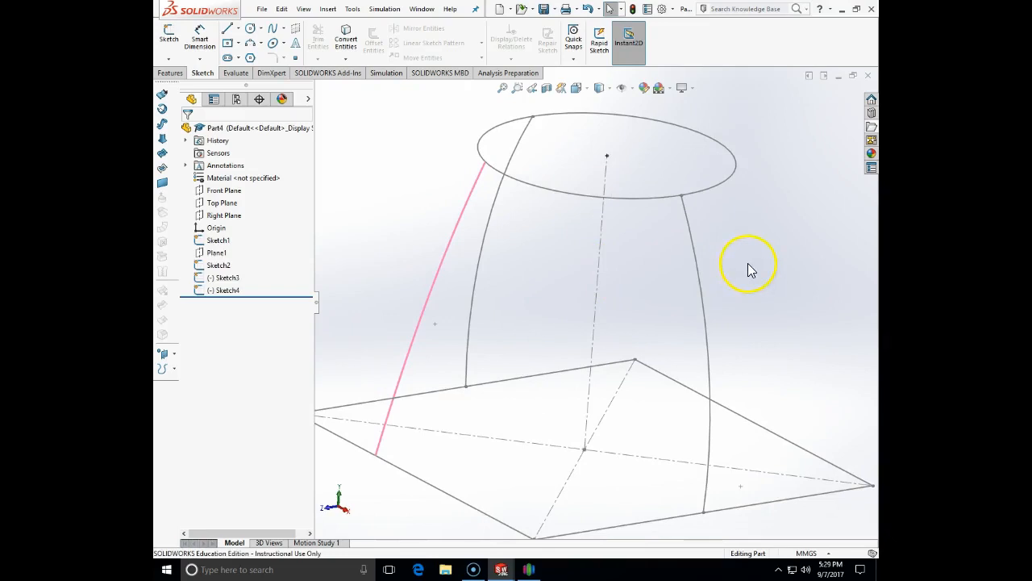
scroll(436, 201, "up", 3)
left_click(597, 212)
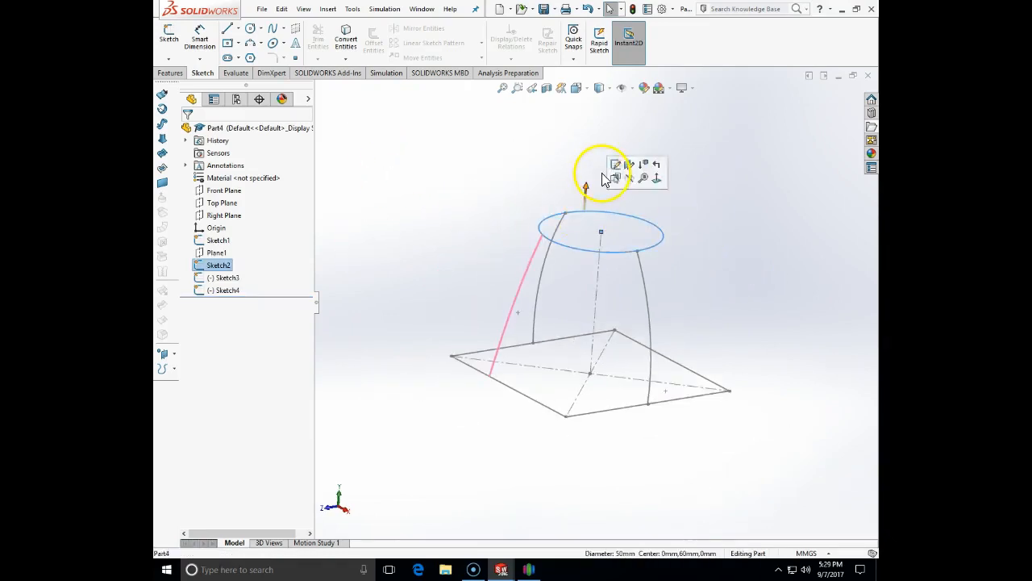
middle_click_drag(605, 180, 567, 169)
left_click(521, 271)
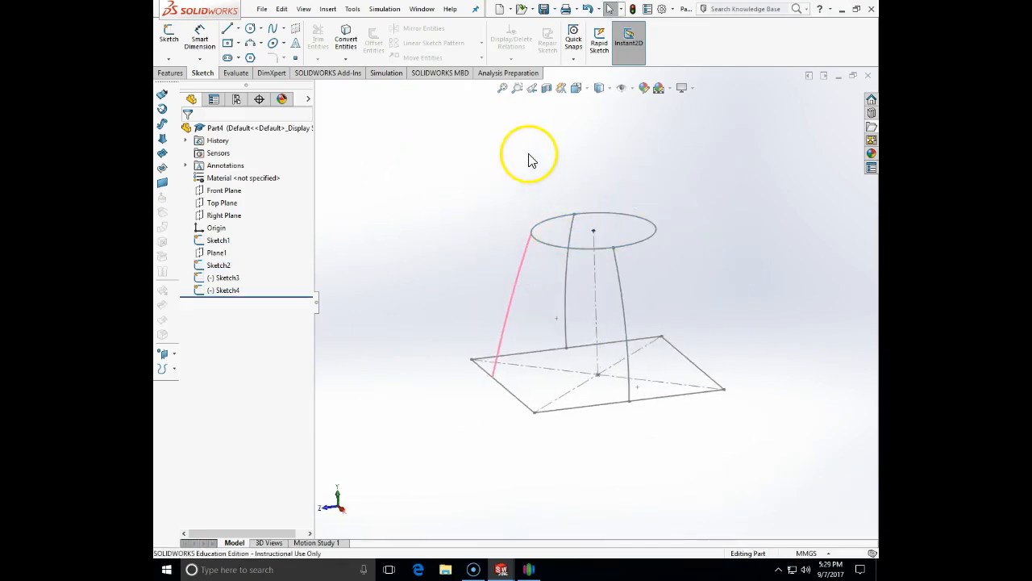
middle_click_drag(456, 152, 500, 152)
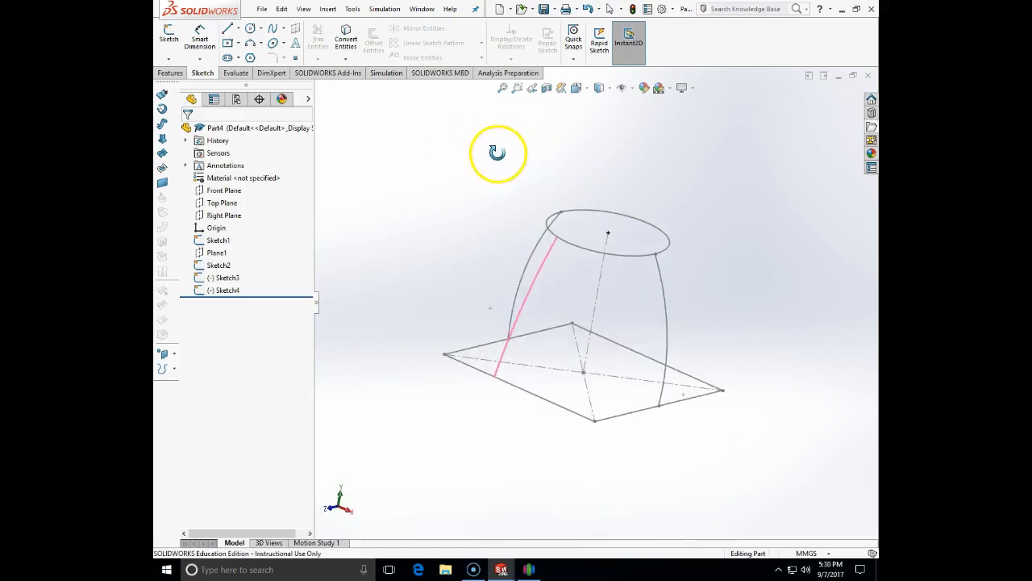
left_click(209, 292)
left_click(438, 232)
mouse_move(438, 232)
middle_mouse_down()
mouse_move(498, 272)
mouse_move(492, 351)
middle_mouse_up()
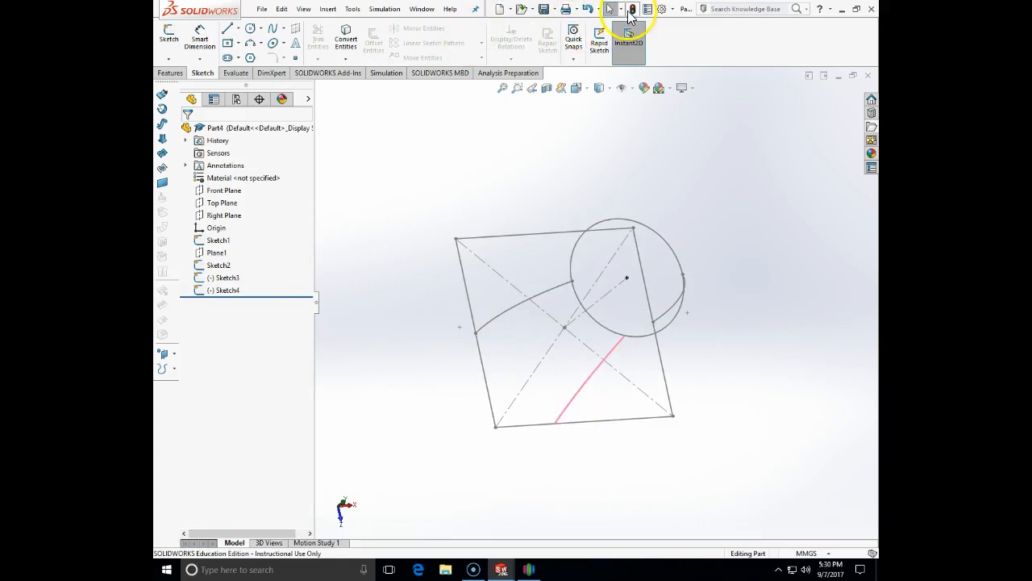
middle_click_drag(707, 201, 628, 123)
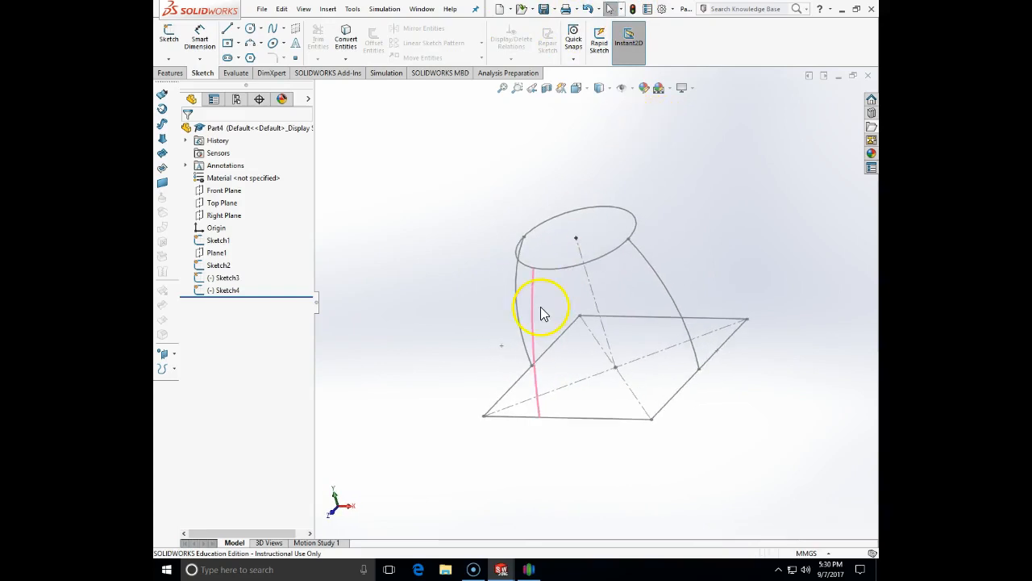
left_click(218, 267)
left_click(223, 278)
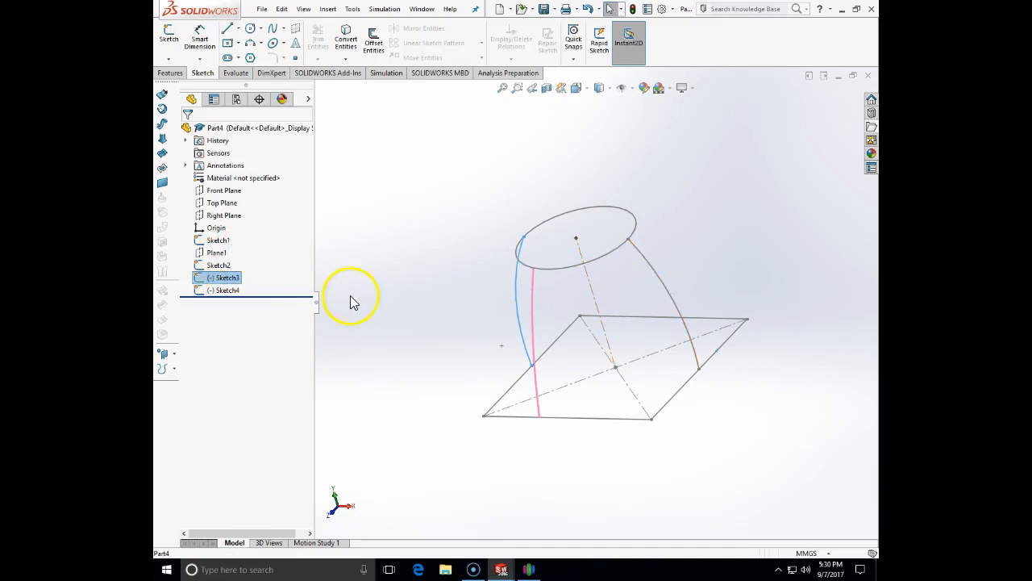
left_click(229, 291)
left_click(430, 325)
mouse_move(417, 320)
middle_mouse_down()
mouse_move(472, 271)
mouse_move(472, 306)
middle_mouse_up()
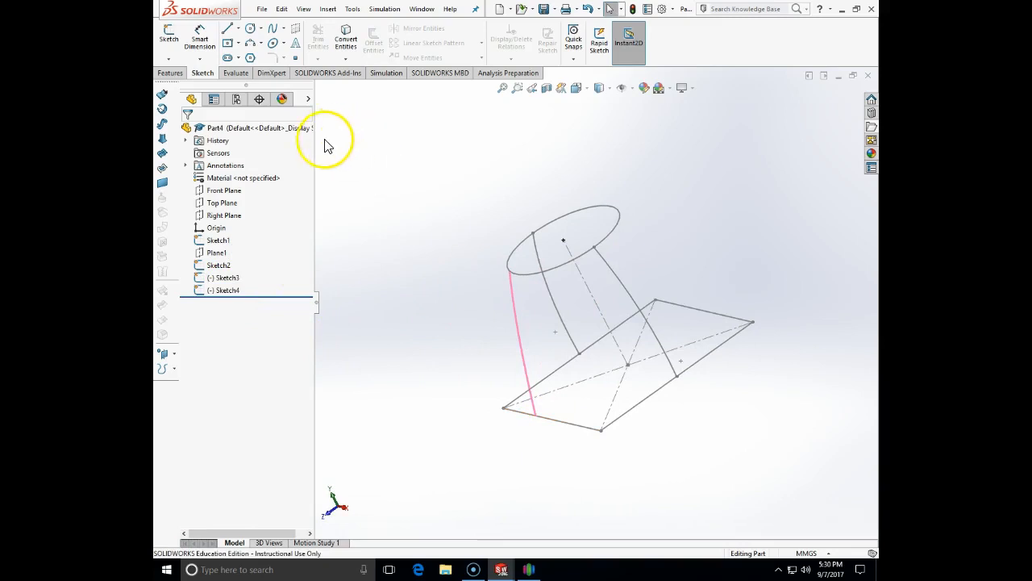
left_click(226, 215)
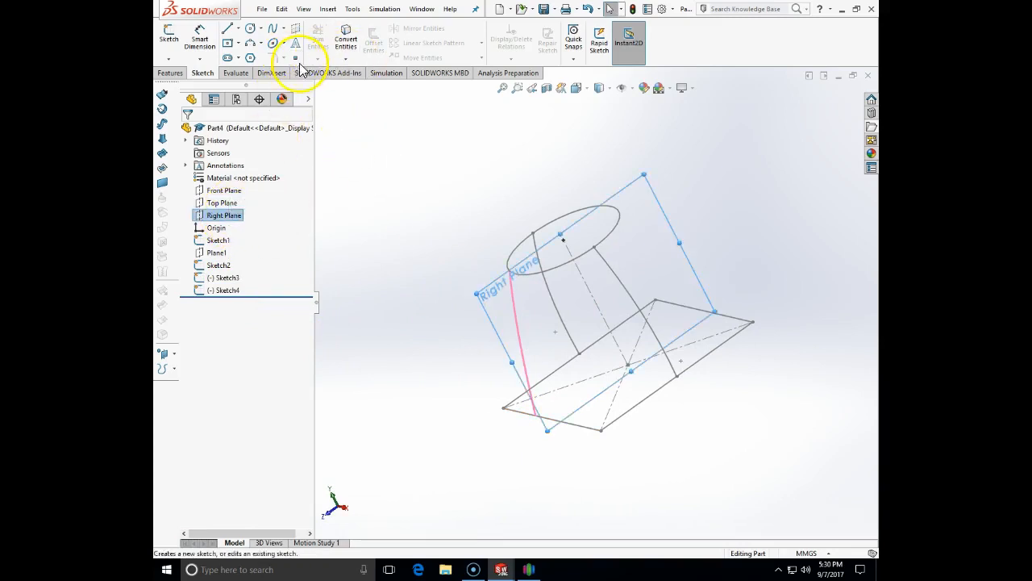
Create Sketch5 on the Right Plane, view it Normal To and zoom to fit
left_click(170, 40)
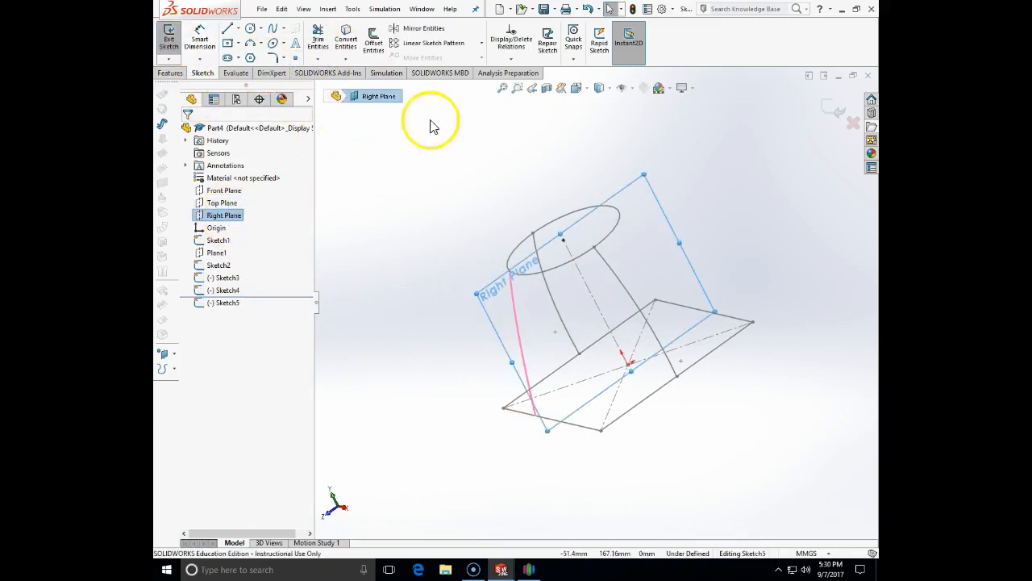
left_click(584, 89)
left_click(641, 154)
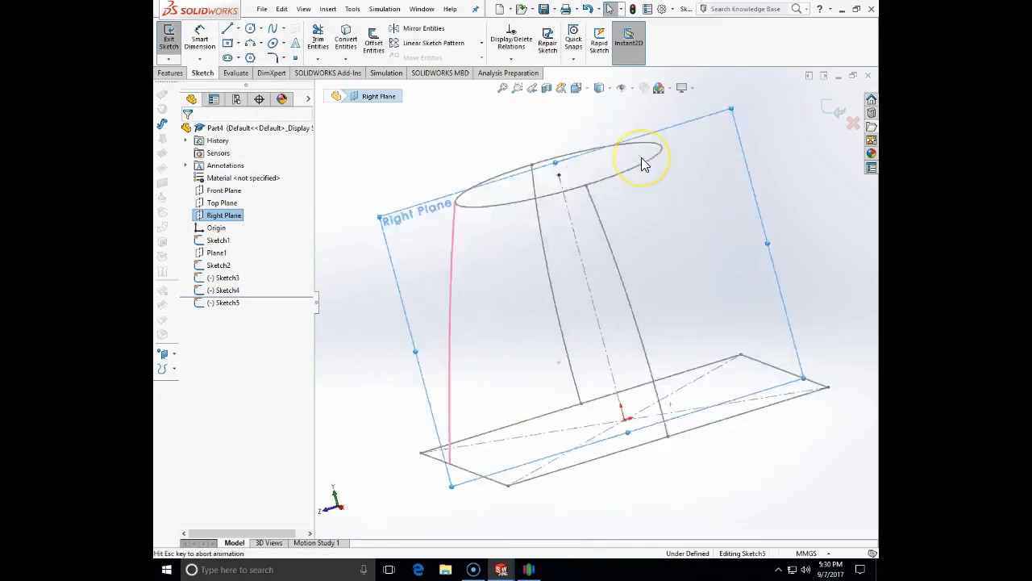
left_click(446, 116)
left_click(428, 235)
key("f")
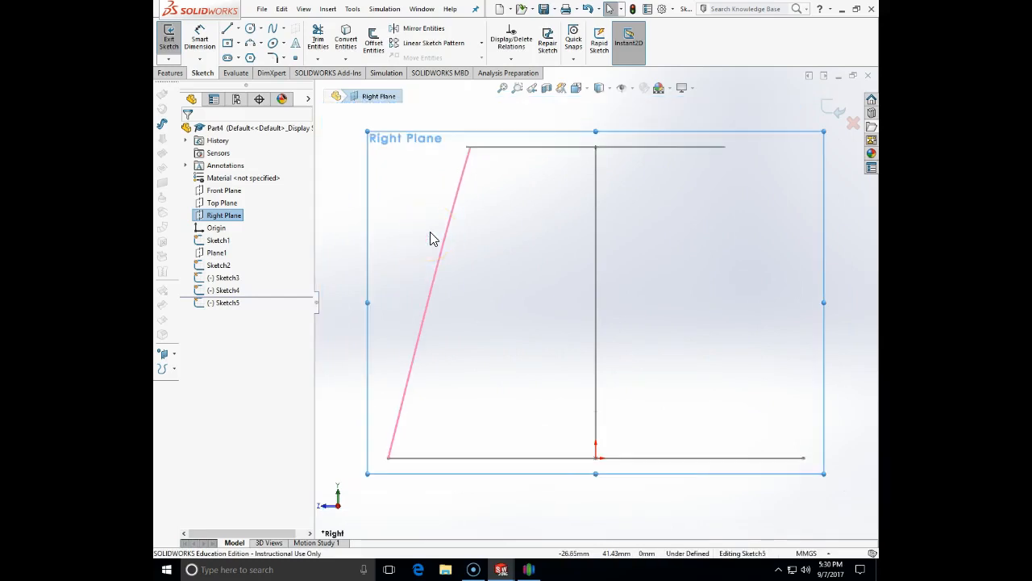
left_click(248, 44)
left_click(468, 148)
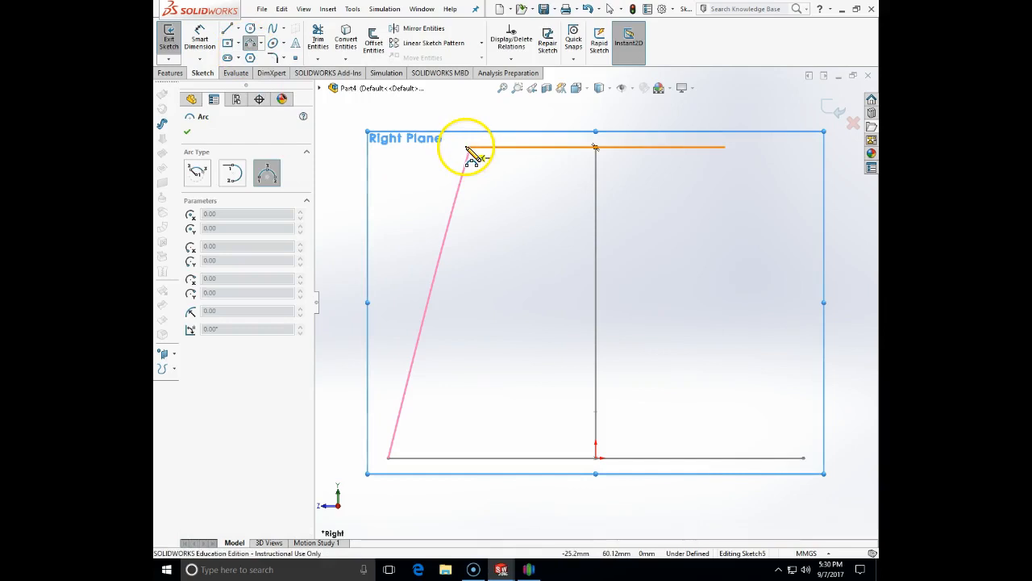
left_click(468, 149)
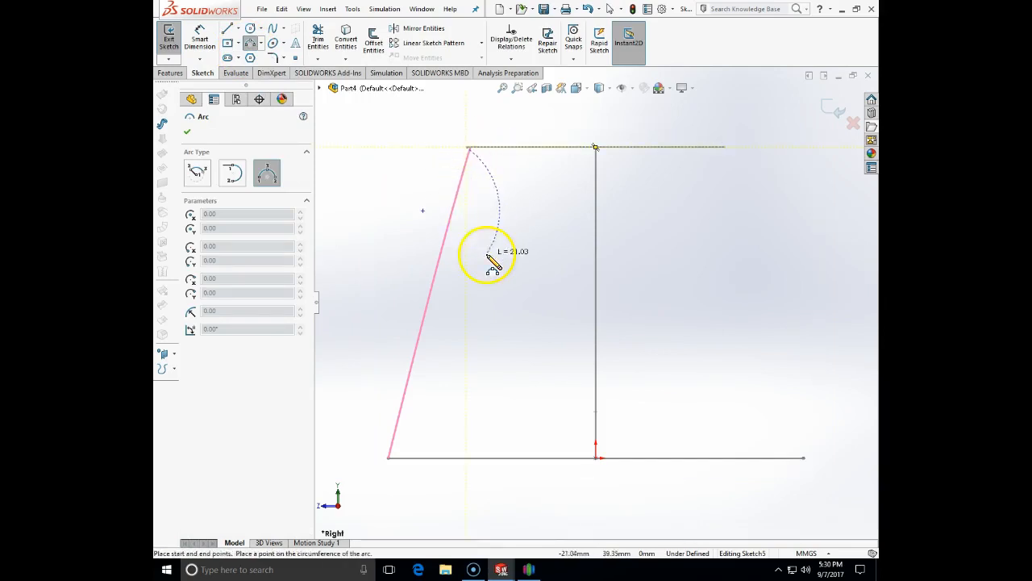
left_click(484, 321)
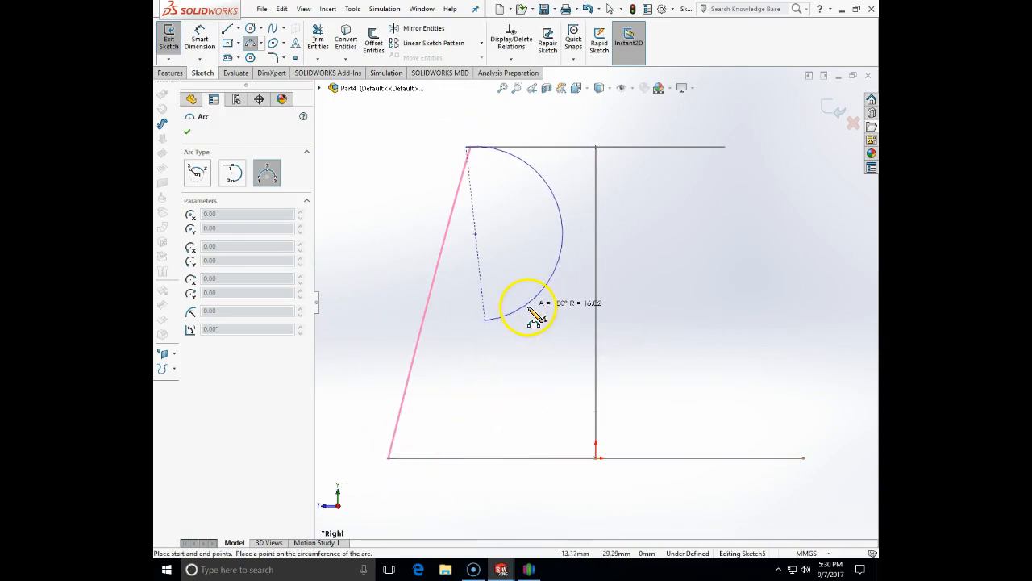
key("Escape")
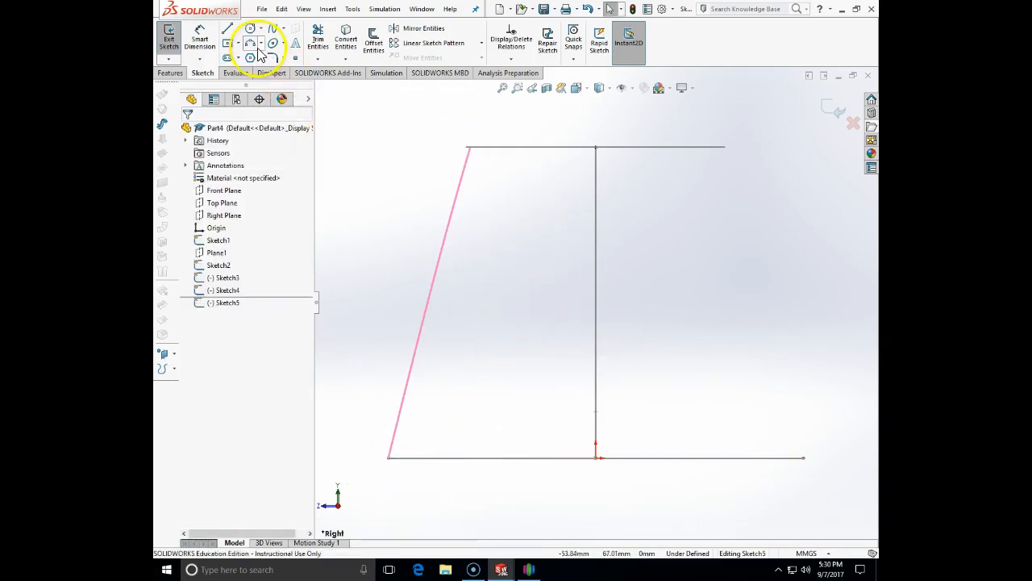
Draw a three-point spline from the top line's left end to the base's left corner, reshaping its middle point
left_click(272, 28)
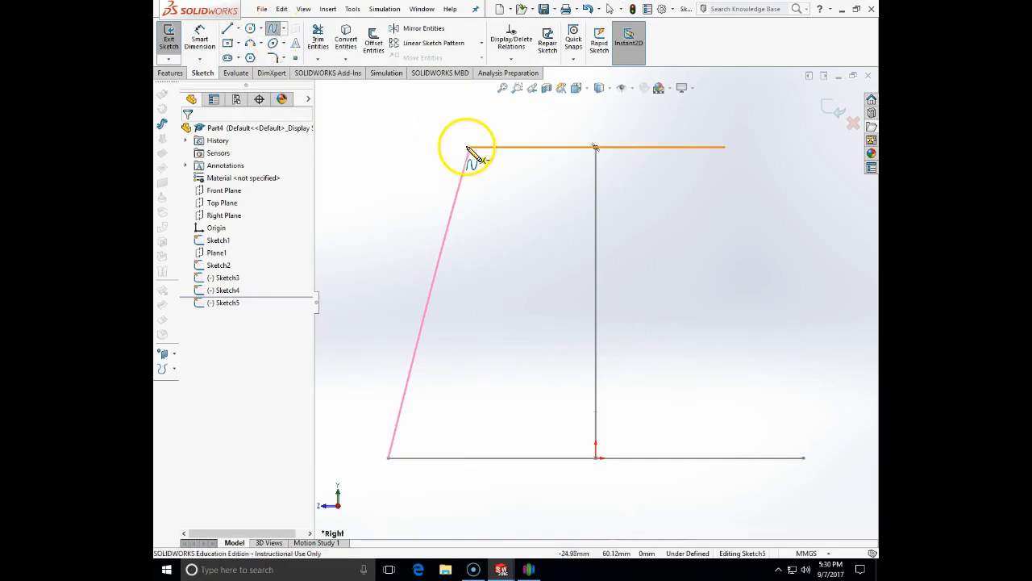
left_click(468, 150)
left_click(459, 264)
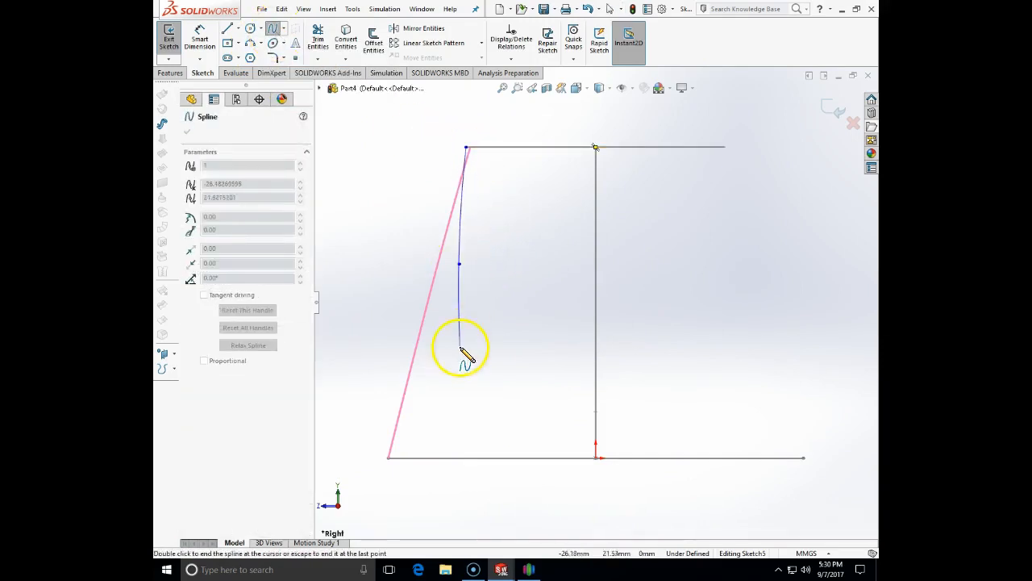
left_click(389, 458)
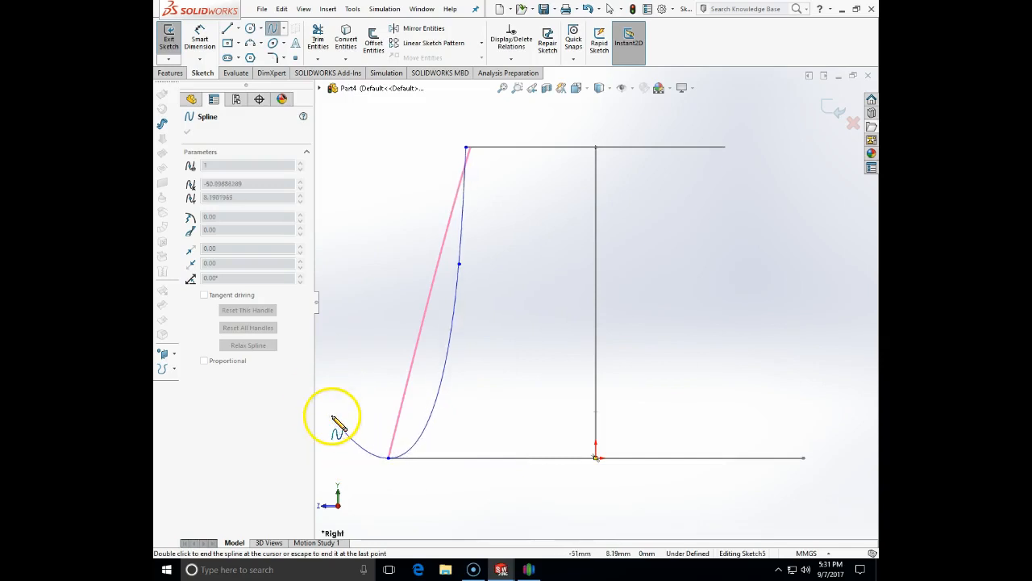
key("Escape")
left_click_drag(460, 266, 464, 322)
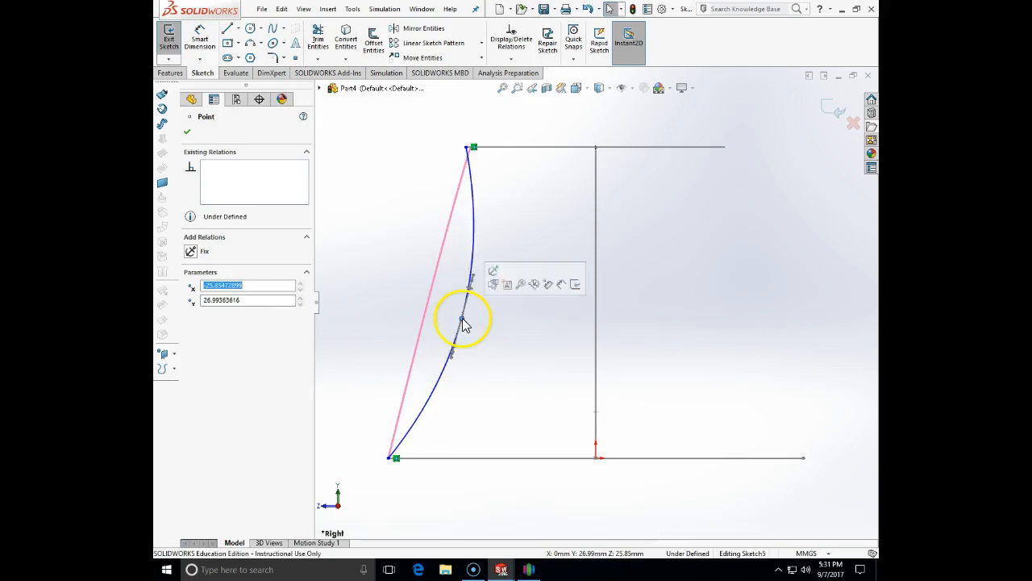
left_click(376, 247)
middle_click_drag(376, 247, 373, 244)
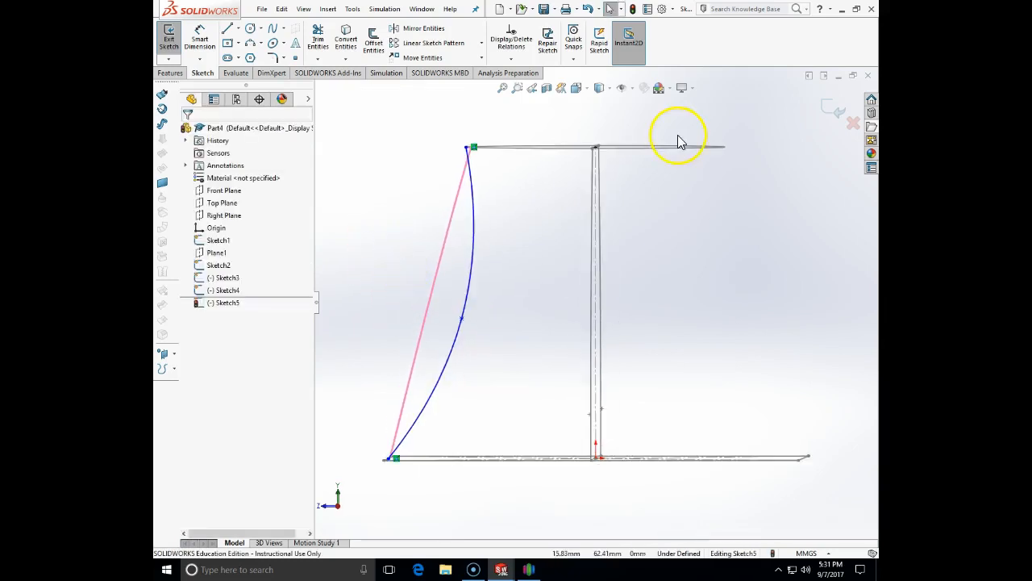
left_click(831, 117)
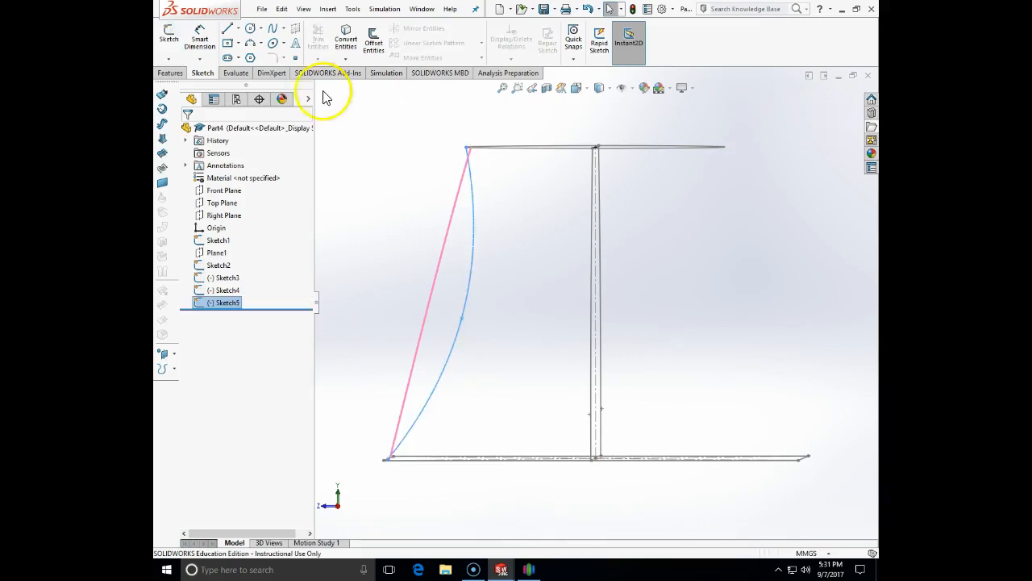
Reopen and close Sketch5, then tilt the model into a 3D view of the guide curves
left_click(168, 59)
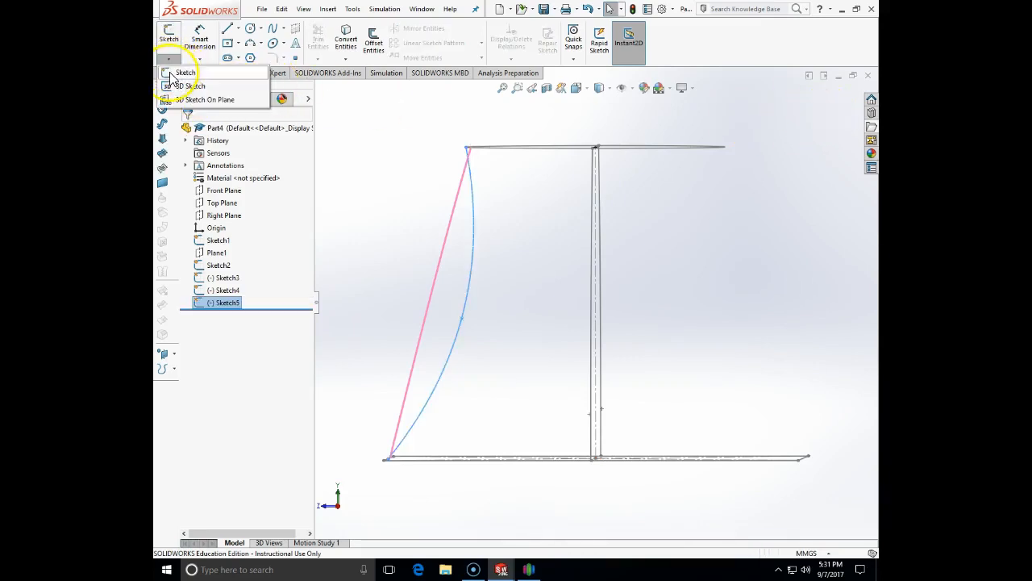
left_click(170, 77)
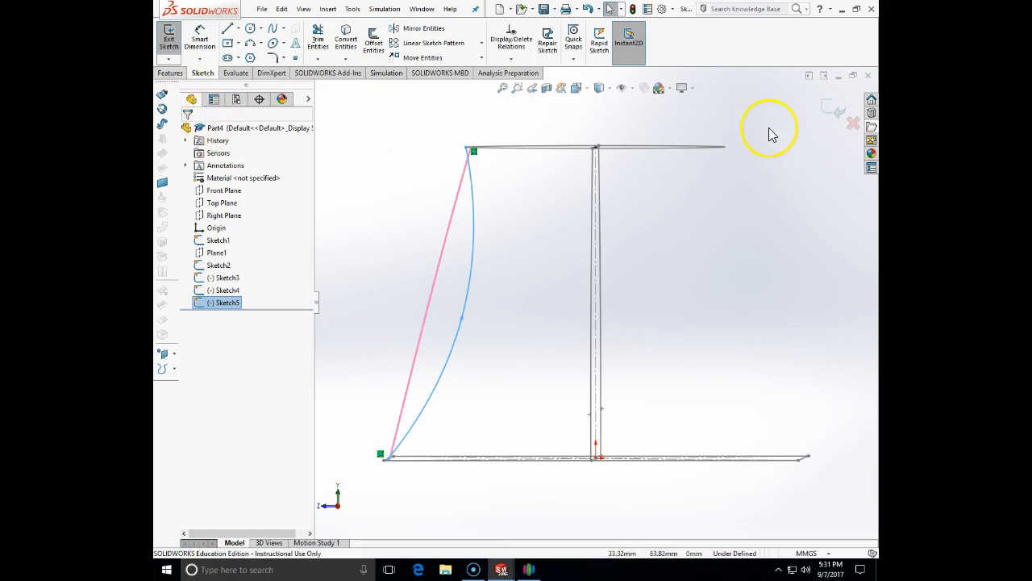
left_click(837, 104)
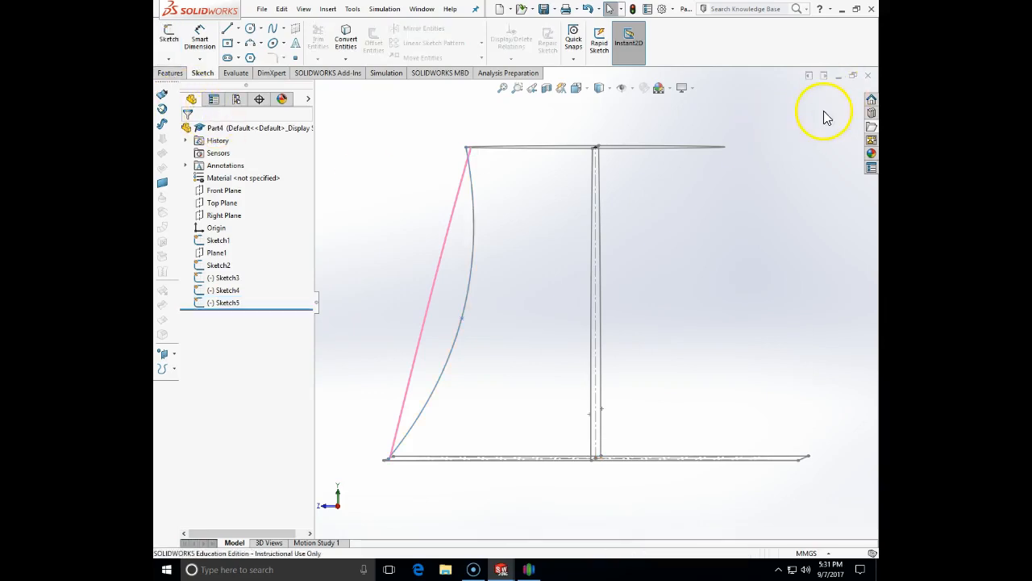
left_click(203, 300)
left_click(355, 221)
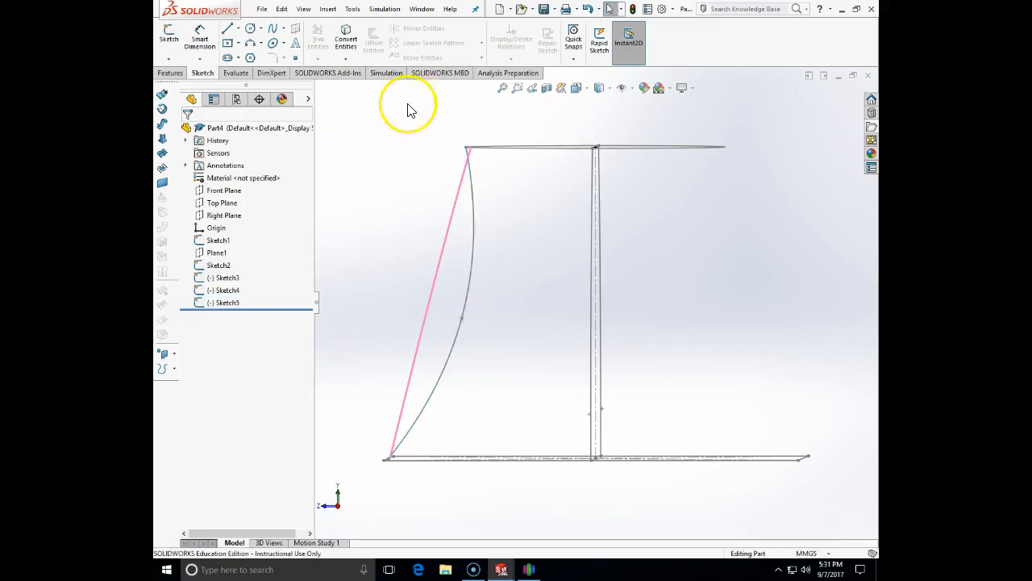
middle_click_drag(571, 118, 607, 133)
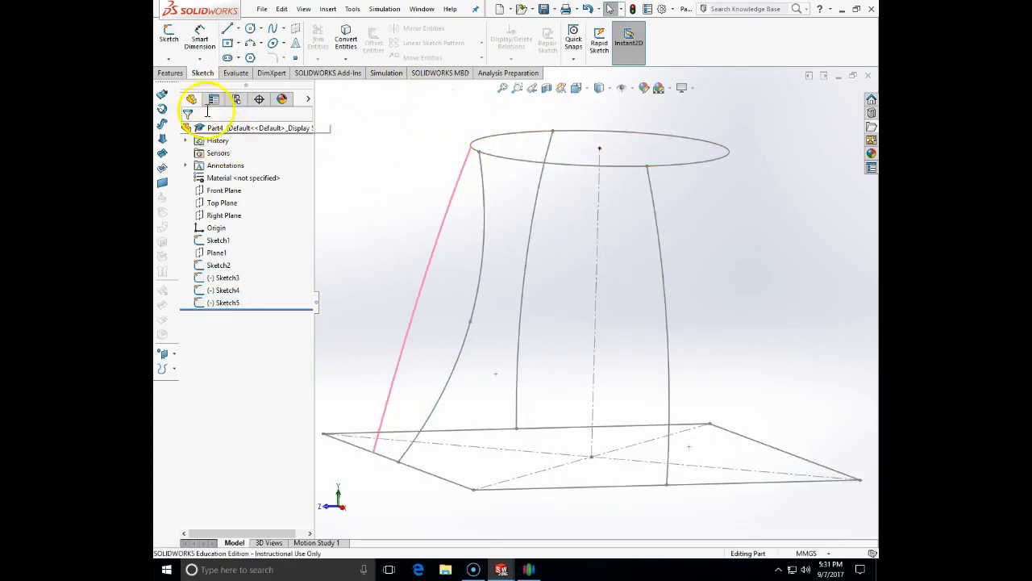
Start a new sketch and turn the model to the right-side view
left_click(168, 58)
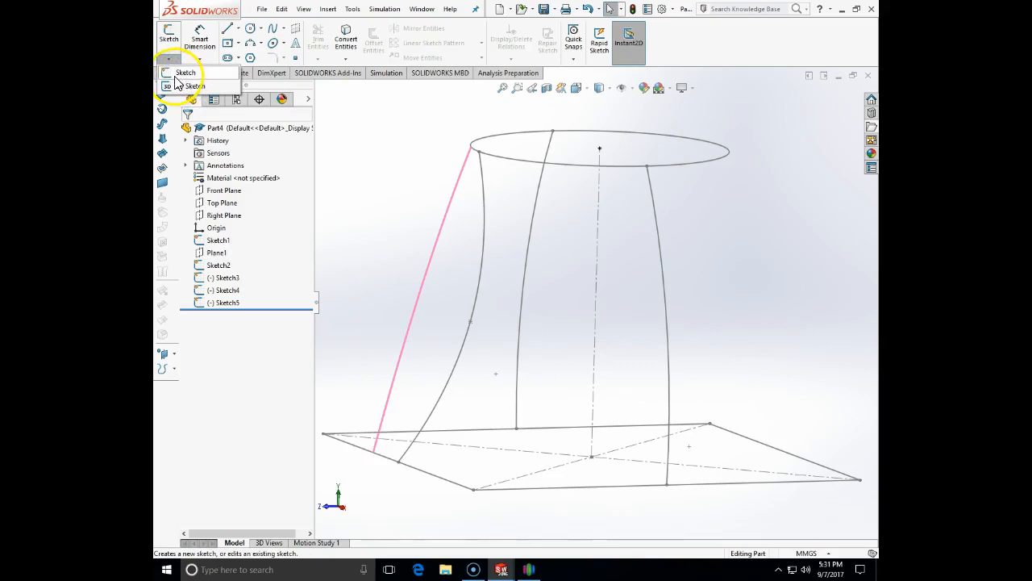
left_click(188, 85)
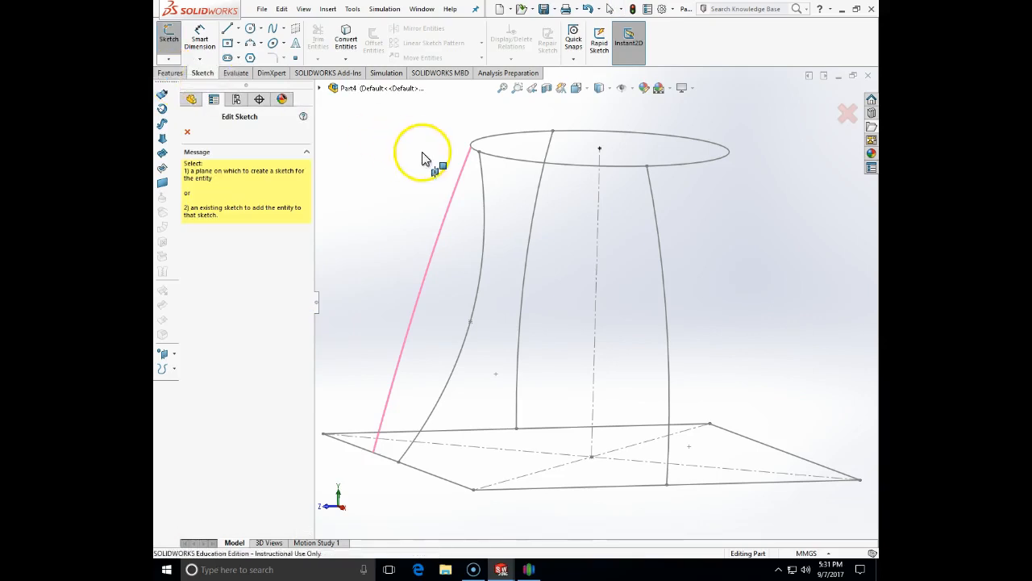
left_click(578, 88)
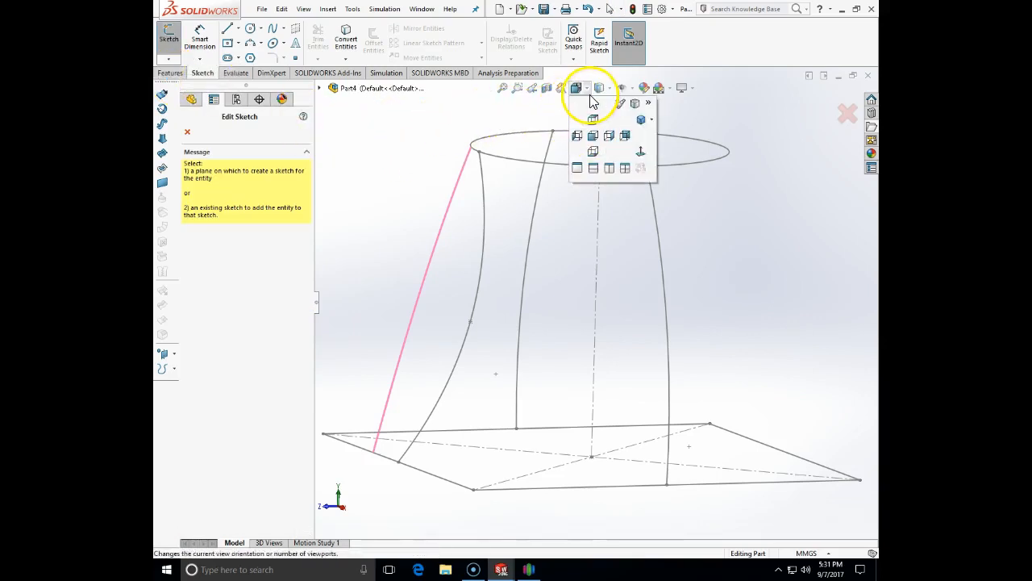
left_click(609, 137)
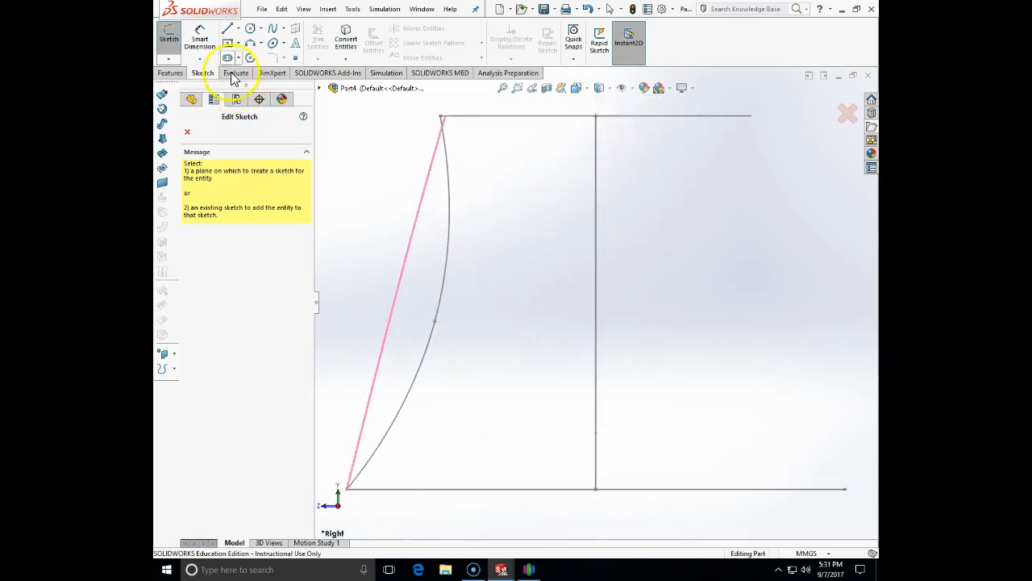
Select the Centerline tool and show the part's planes for choosing the sketch plane
left_click(239, 29)
left_click(245, 56)
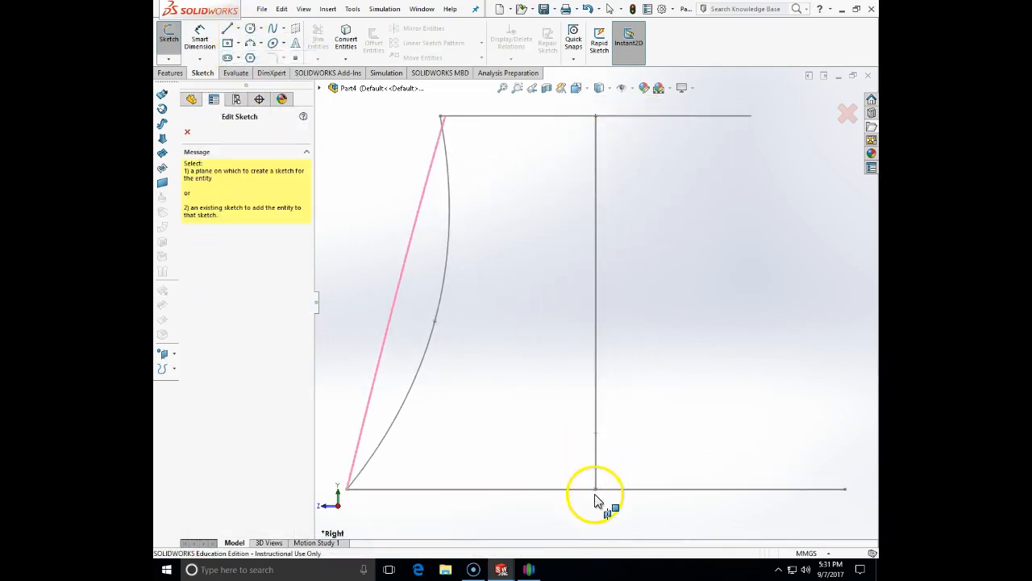
left_click(238, 30)
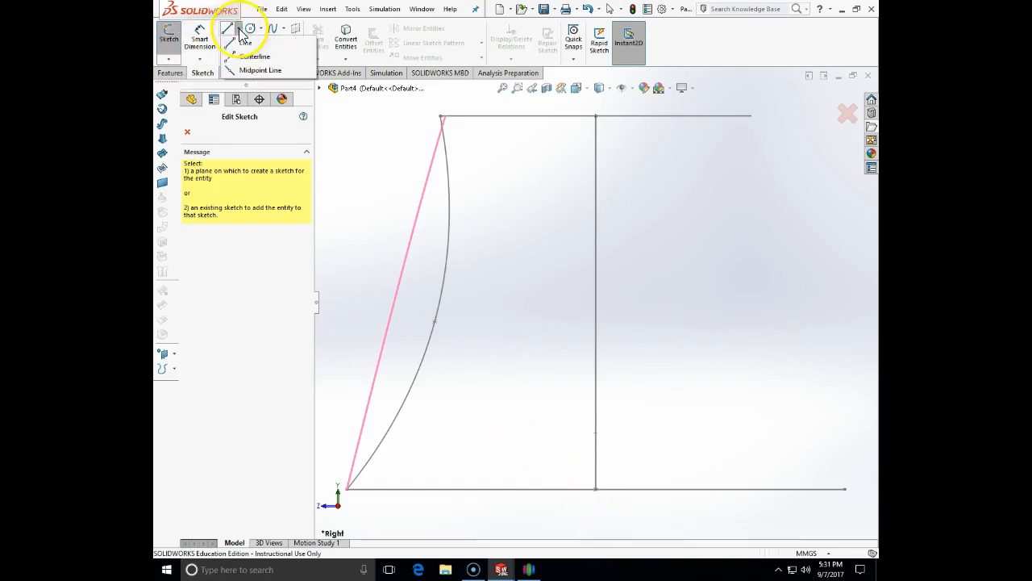
left_click(245, 56)
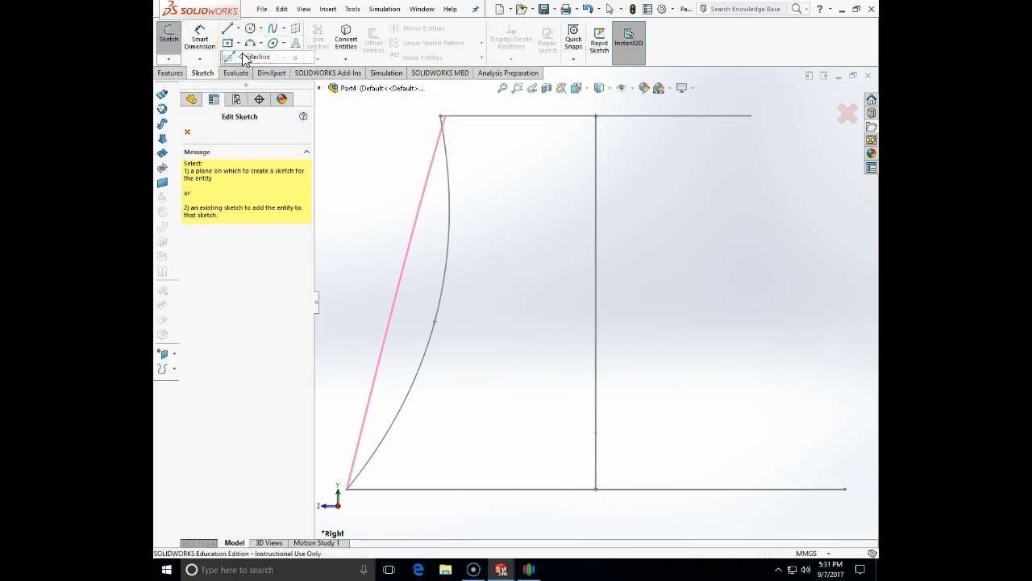
mouse_move(398, 138)
middle_mouse_down()
mouse_move(430, 154)
mouse_move(363, 109)
middle_mouse_up()
left_click(320, 88)
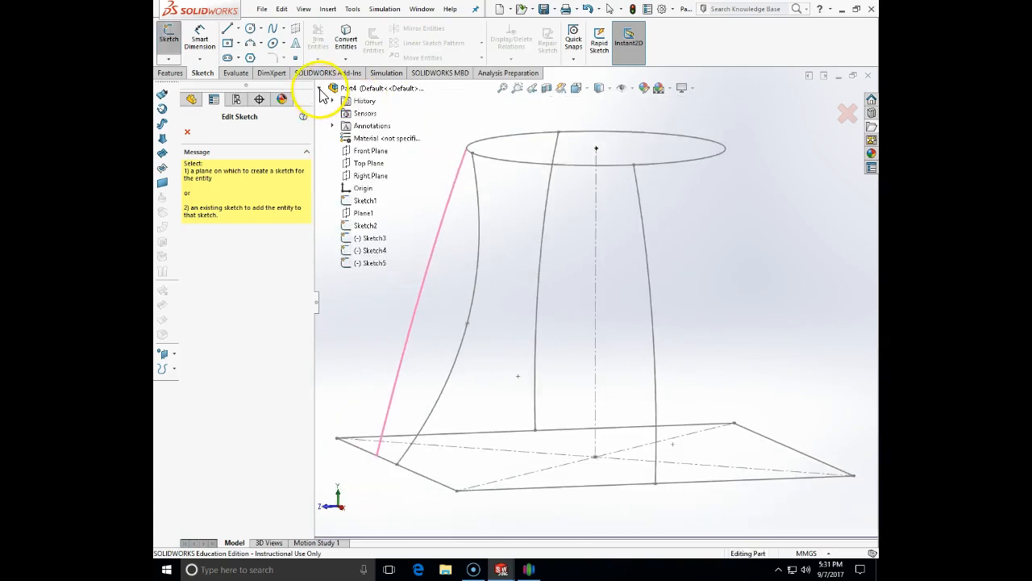
On the Right Plane, draw a vertical centreline from the base's centre to the top circle's centre
left_click(363, 177)
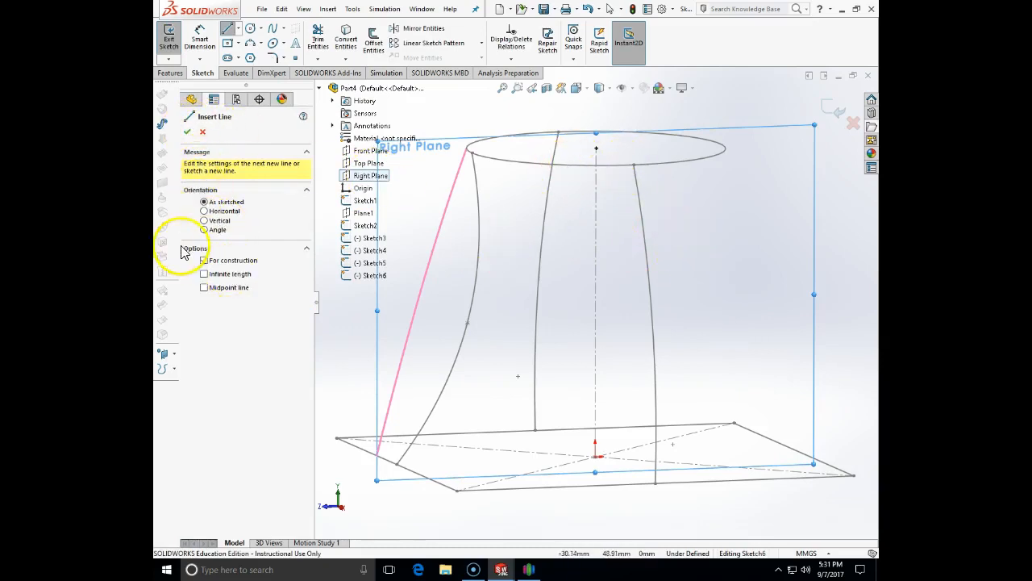
left_click(597, 456)
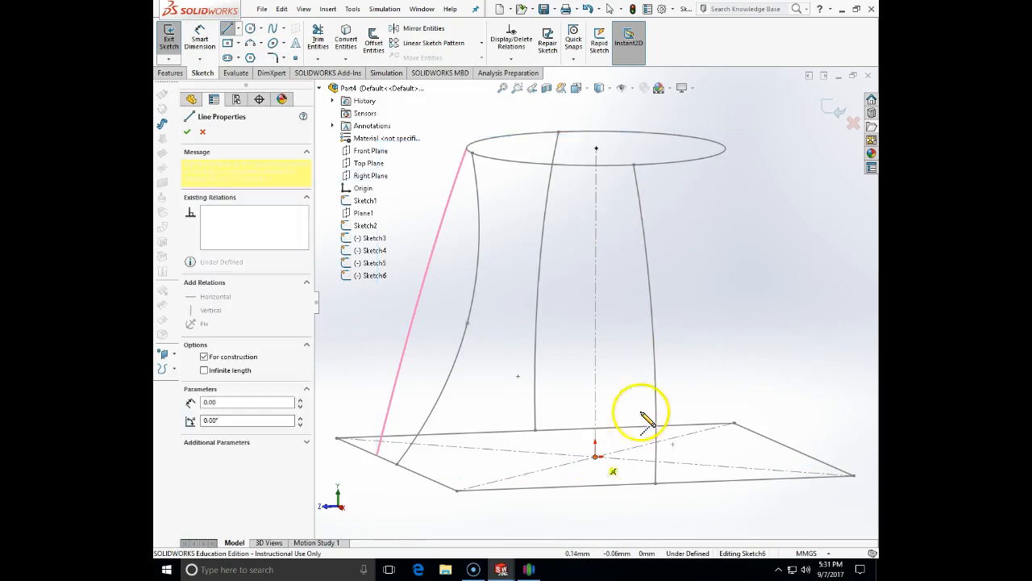
left_click(596, 150)
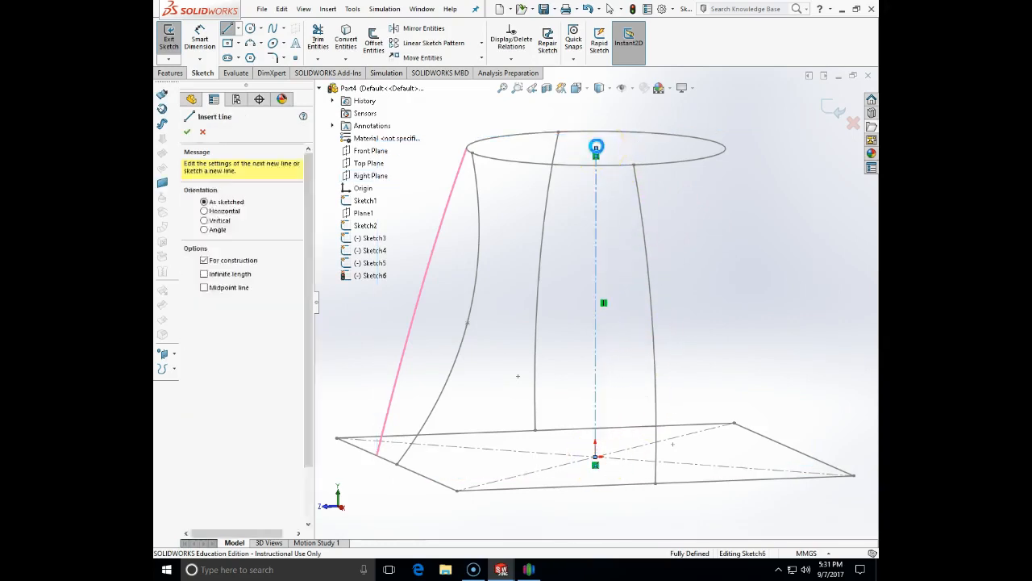
key("Escape")
Convert the left-side spline into the current sketch with Convert Entities
left_click(578, 163)
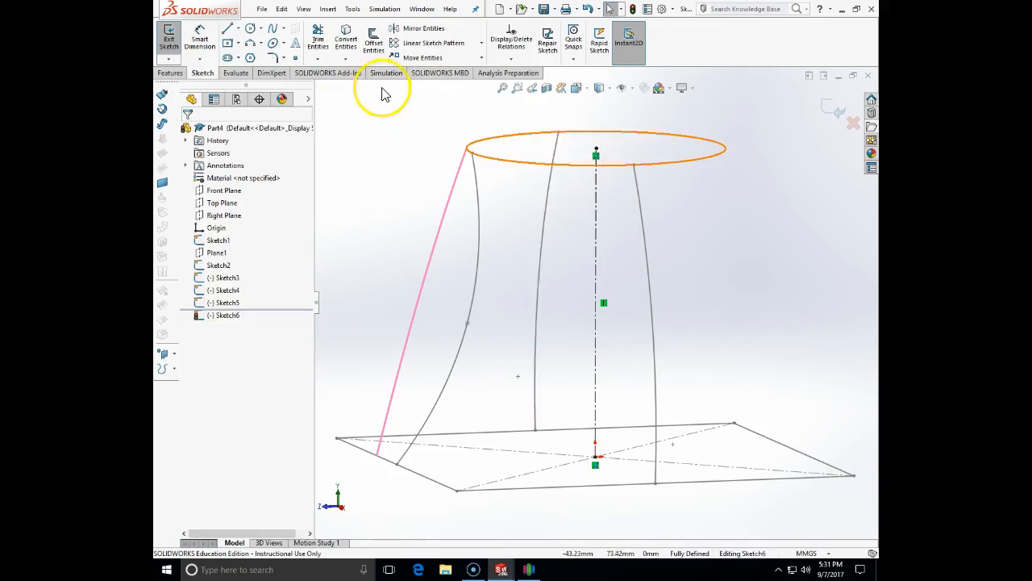
left_click(425, 31)
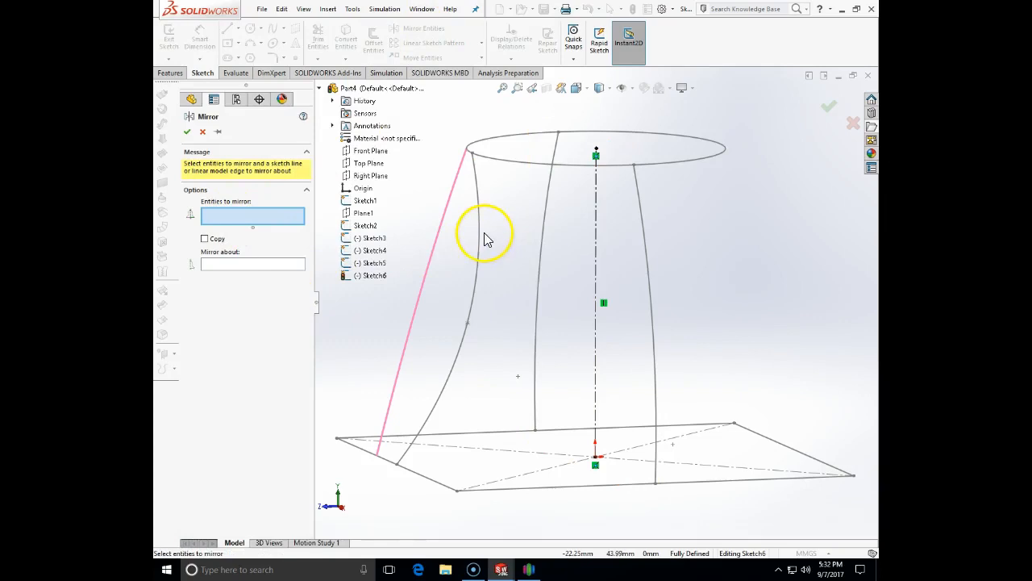
left_click(203, 131)
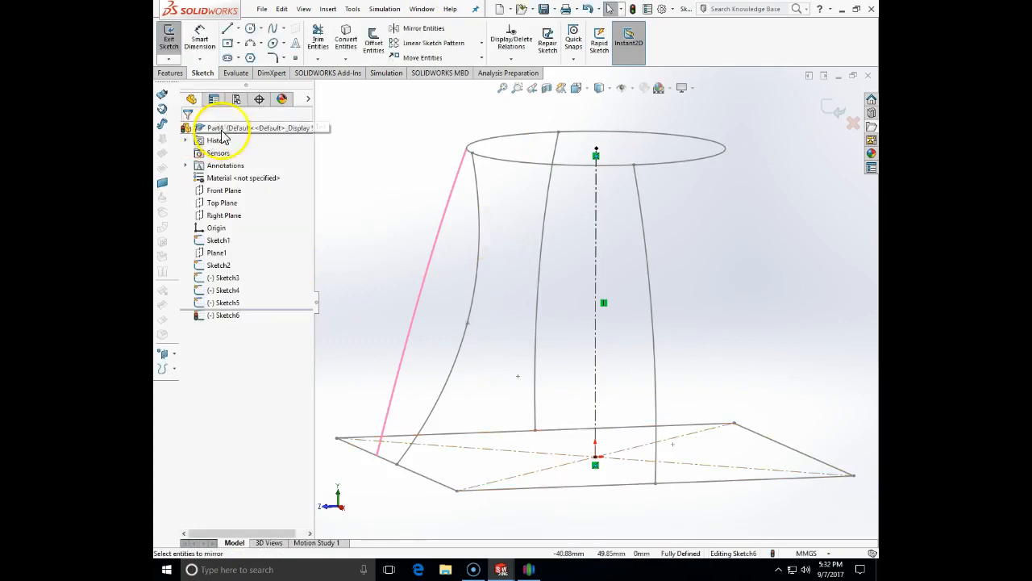
left_click(351, 47)
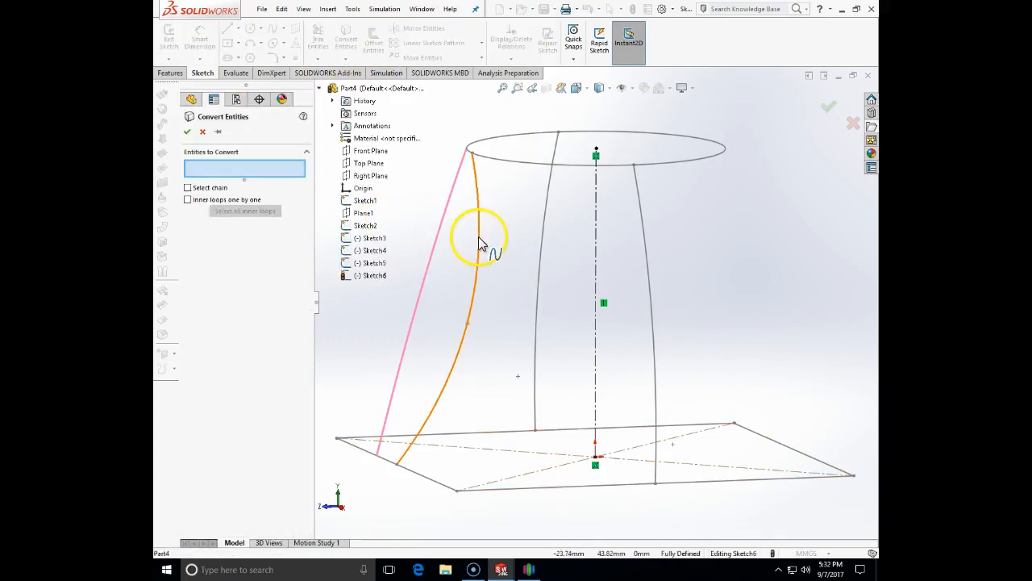
left_click(478, 236)
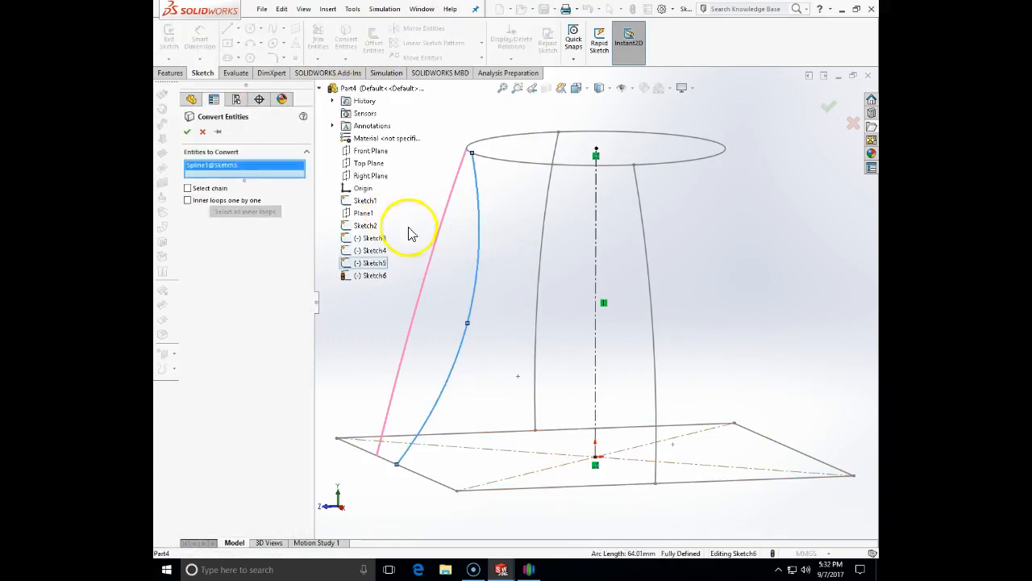
left_click(190, 132)
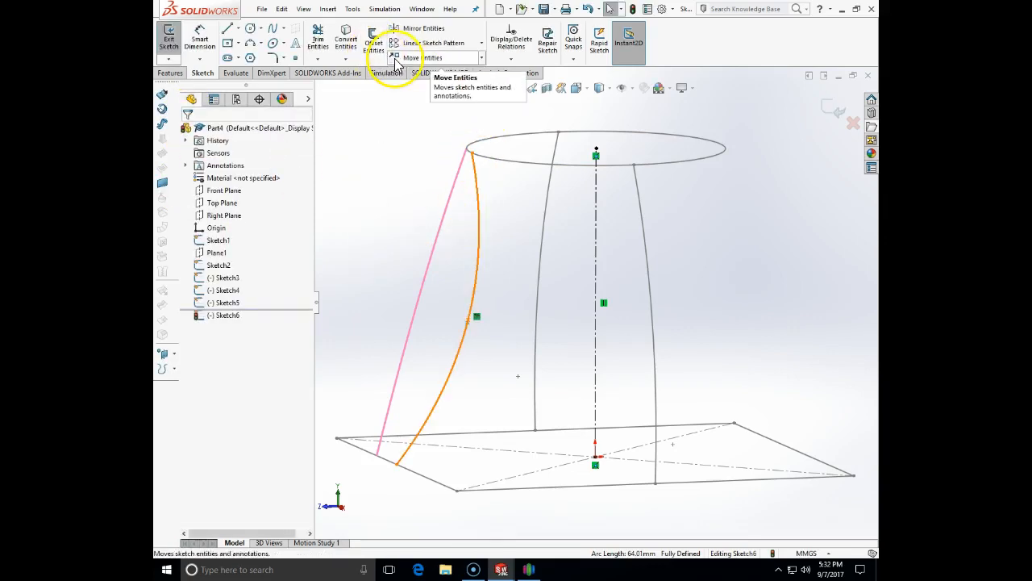
Set up Mirror Entities with the converted curve mirrored about the vertical centreline
left_click(403, 29)
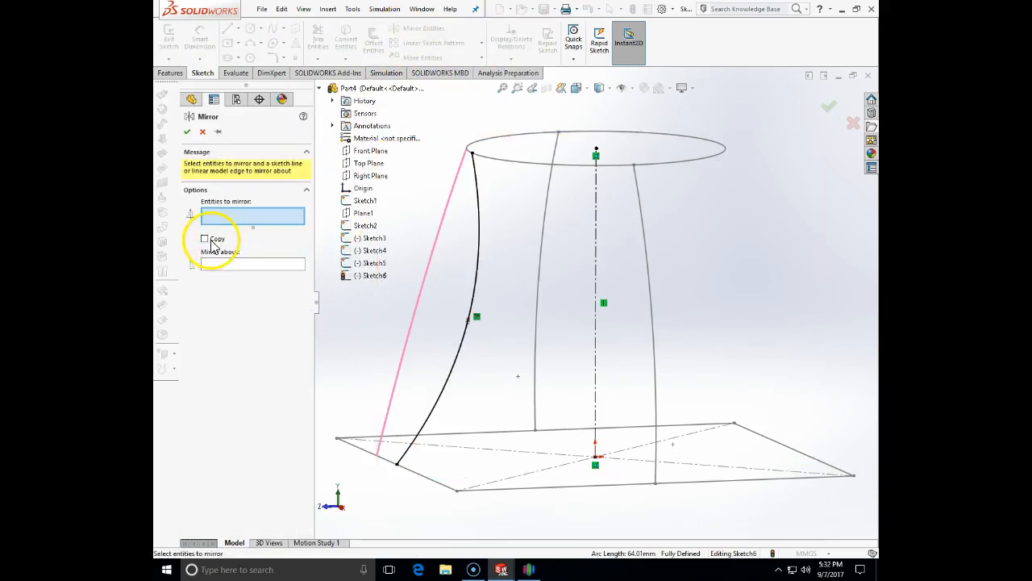
left_click(479, 204)
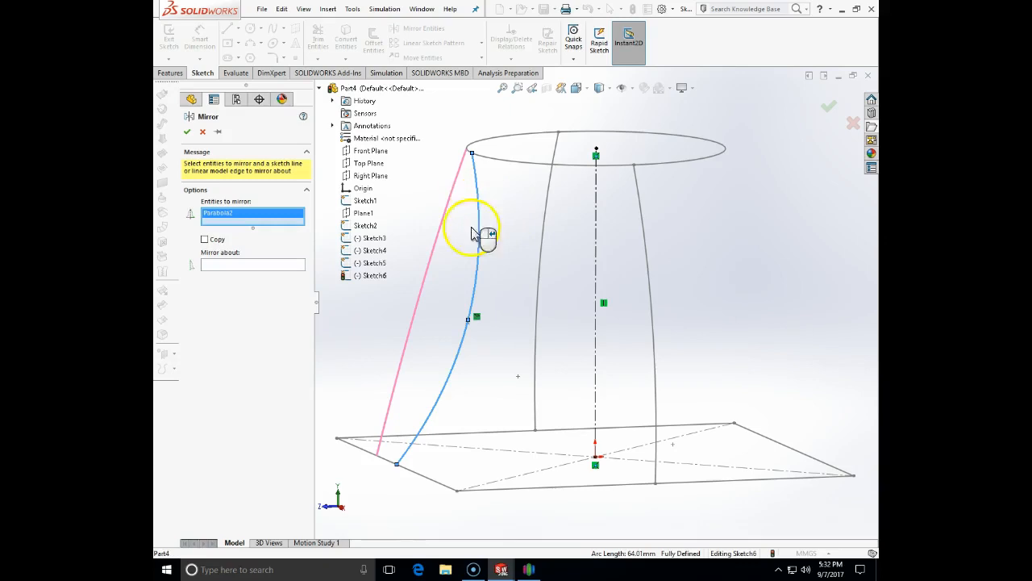
left_click(295, 267)
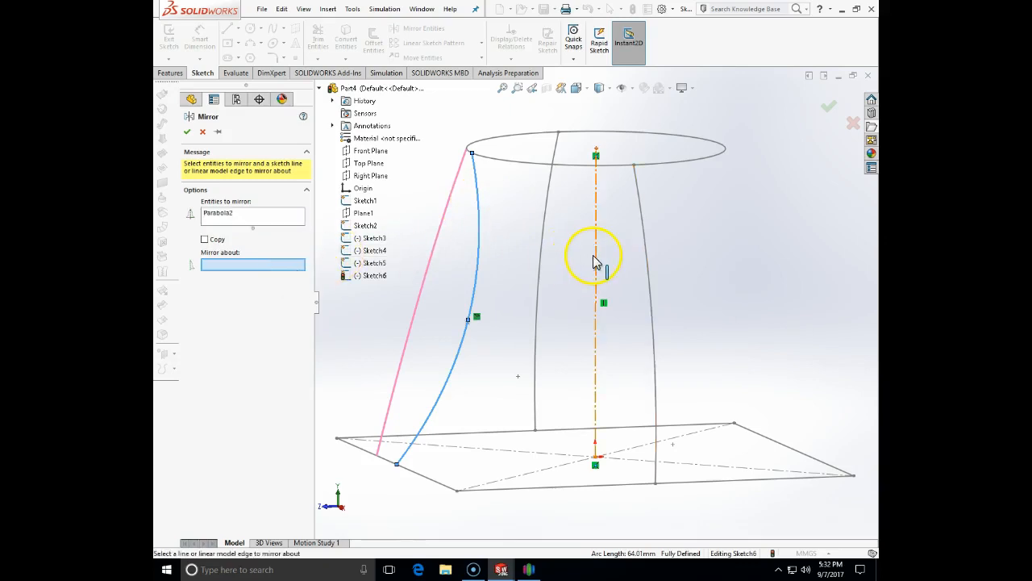
left_click(595, 260)
Accept the mirror and pierce the mirrored curve's top endpoint onto the top circle
left_click(187, 132)
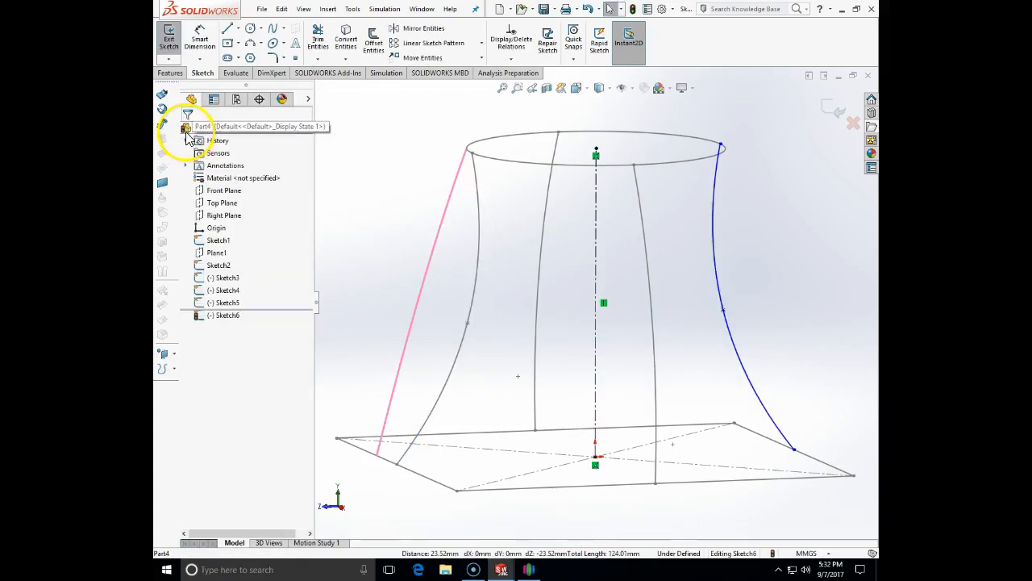
middle_click_drag(788, 212, 772, 204)
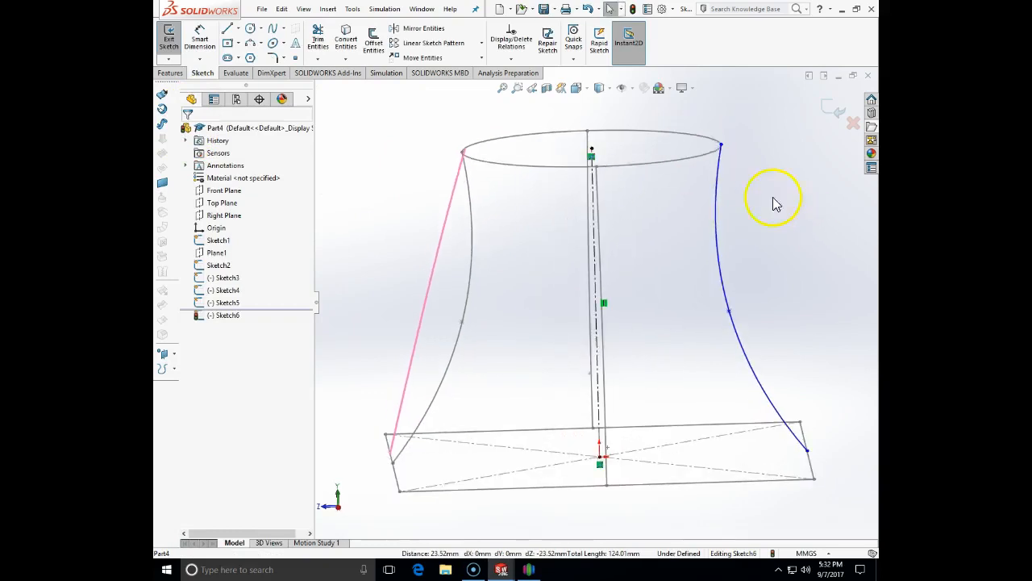
left_click(722, 147)
left_click(721, 152, "ctrl")
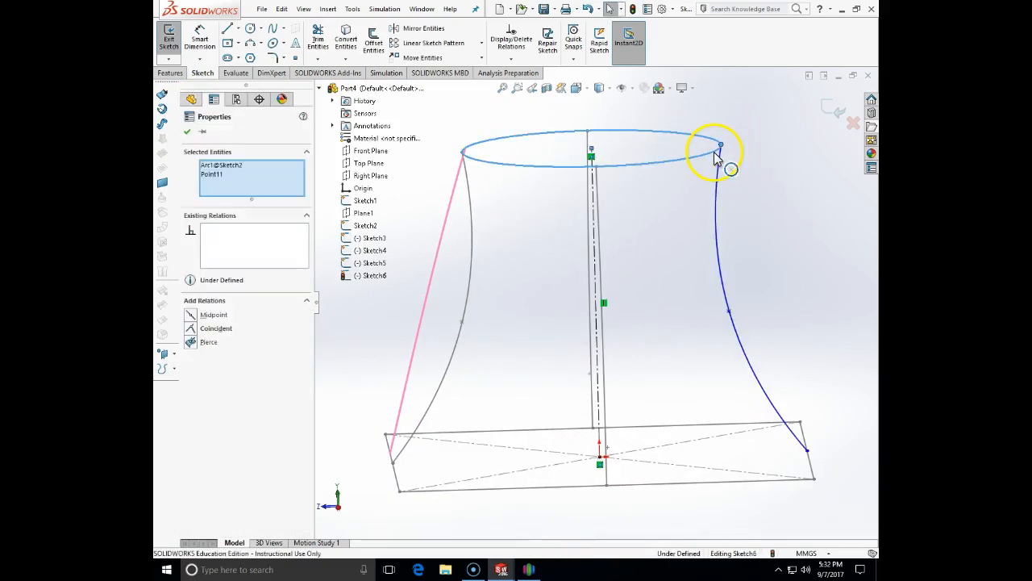
left_click(196, 345)
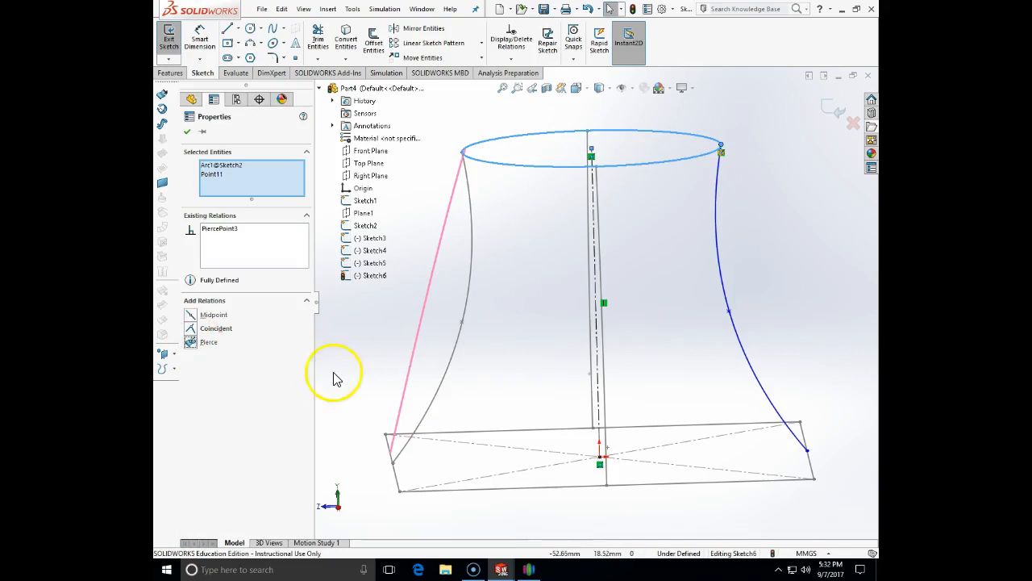
left_click(813, 368)
Pierce the curve's bottom endpoint onto the square base edge and exit the 3D sketch
left_click(813, 457)
left_click(813, 461, "ctrl")
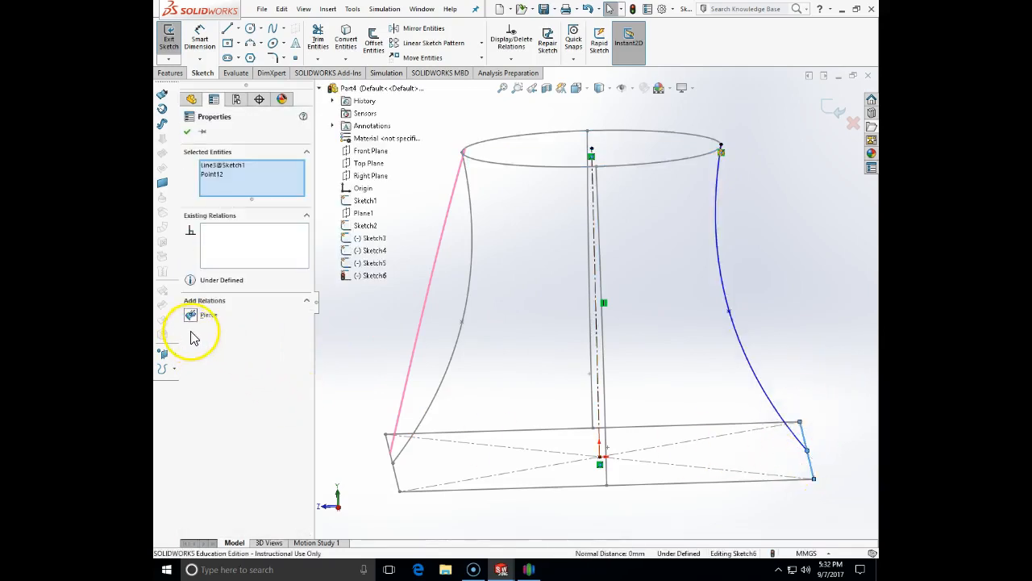
left_click(191, 315)
left_click(369, 396)
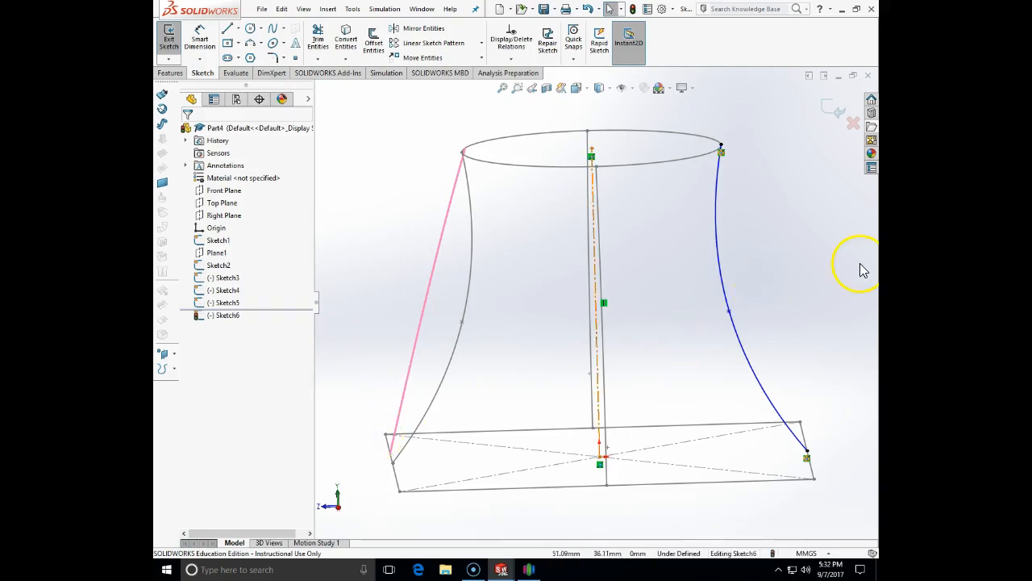
left_click(828, 120)
mouse_move(811, 146)
middle_mouse_down()
mouse_move(845, 292)
mouse_move(822, 277)
mouse_move(812, 231)
mouse_move(818, 150)
mouse_move(849, 152)
middle_mouse_up()
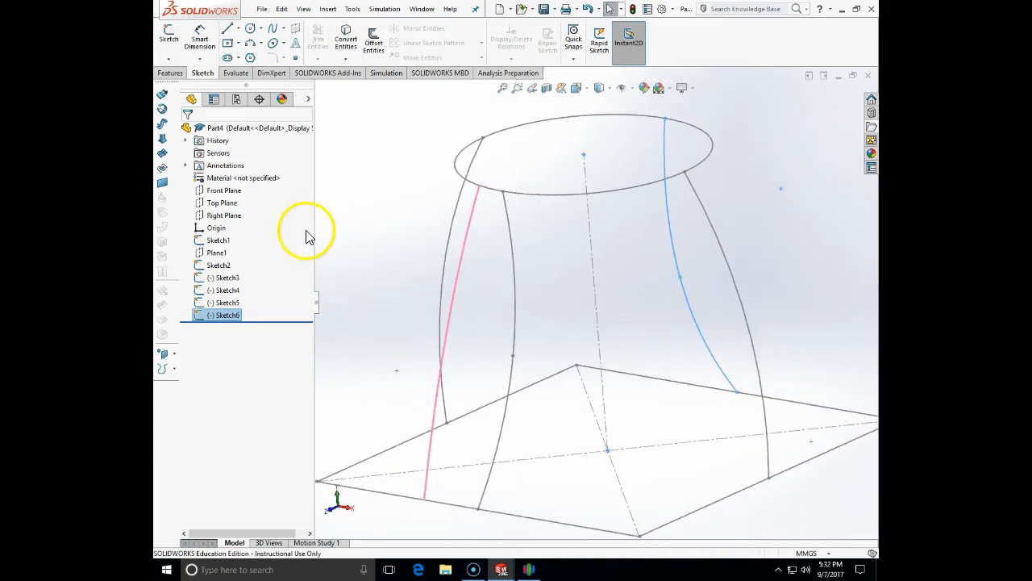
Start a Lofted Boss/Base with the top circle and square base as profiles
left_click(171, 74)
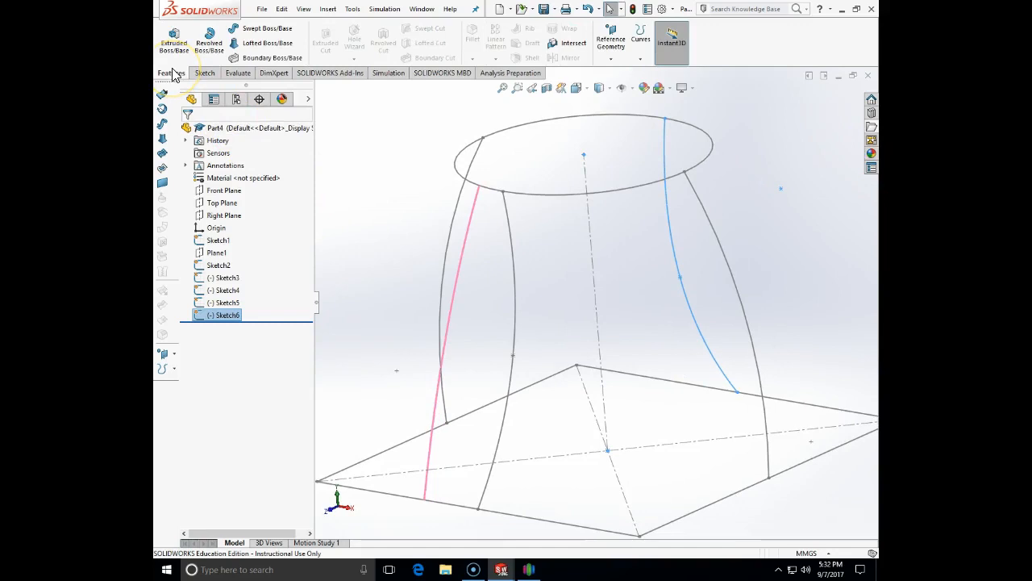
left_click(267, 43)
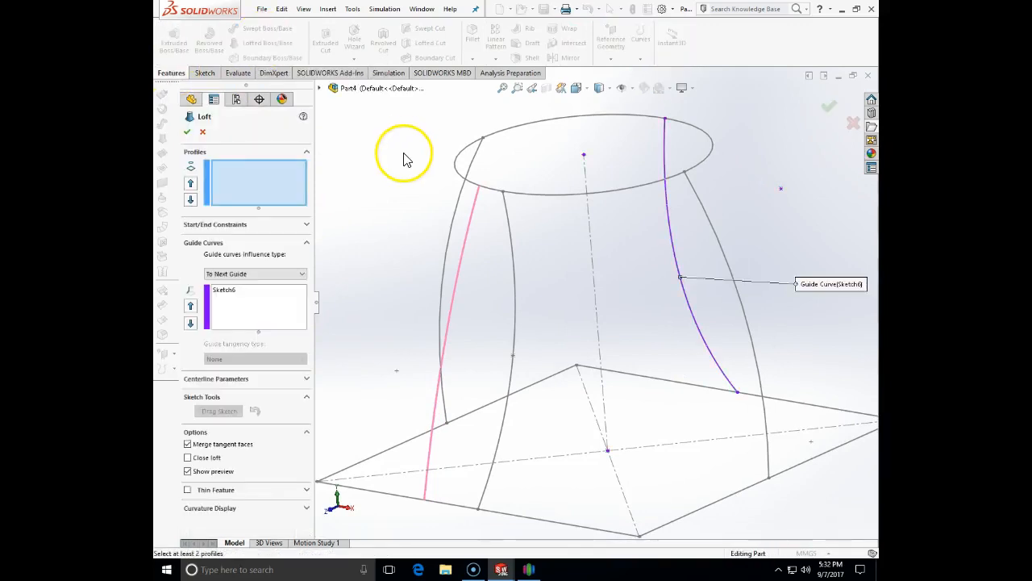
left_click(234, 292)
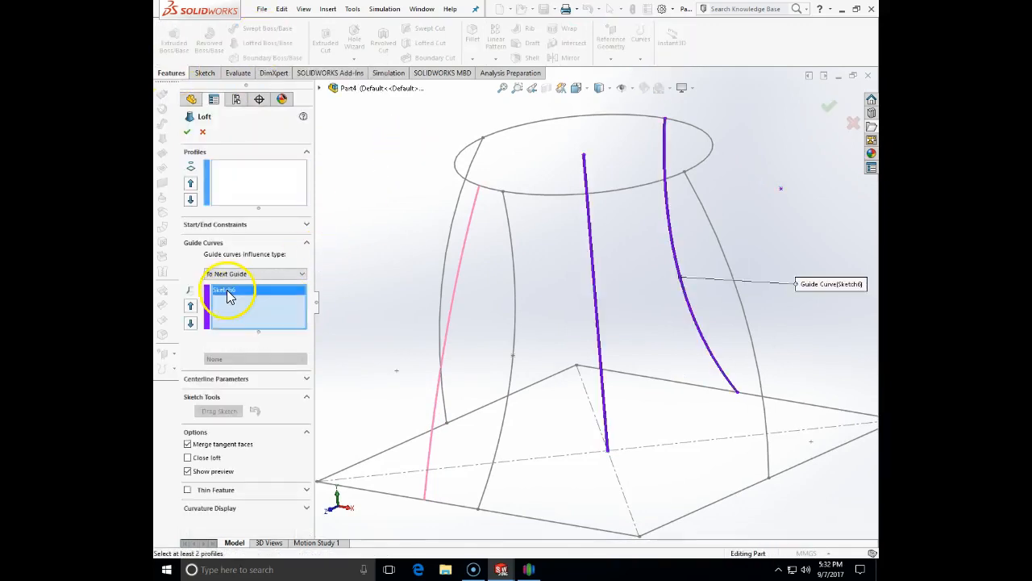
key("Delete")
left_click(262, 189)
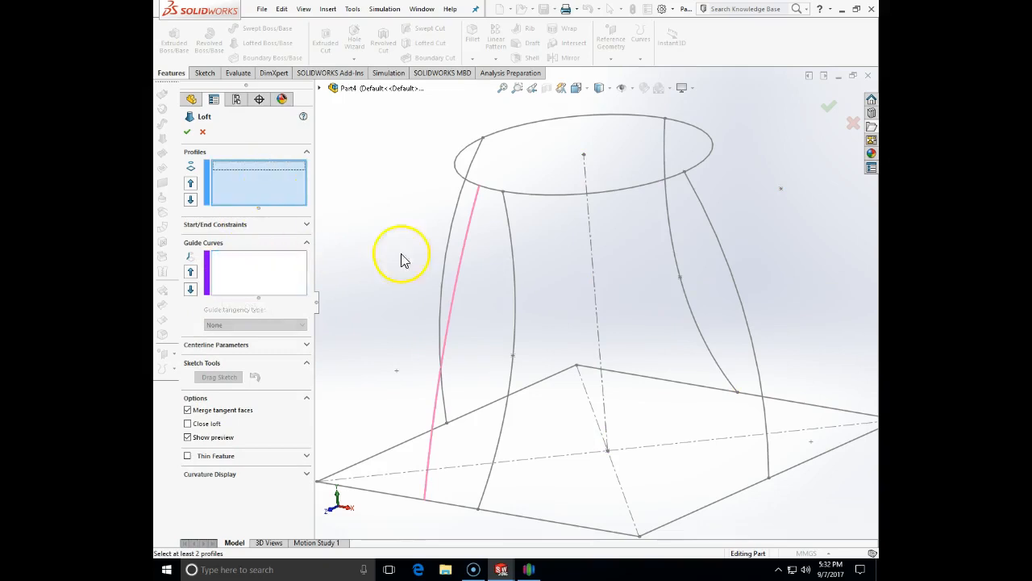
left_click(570, 197)
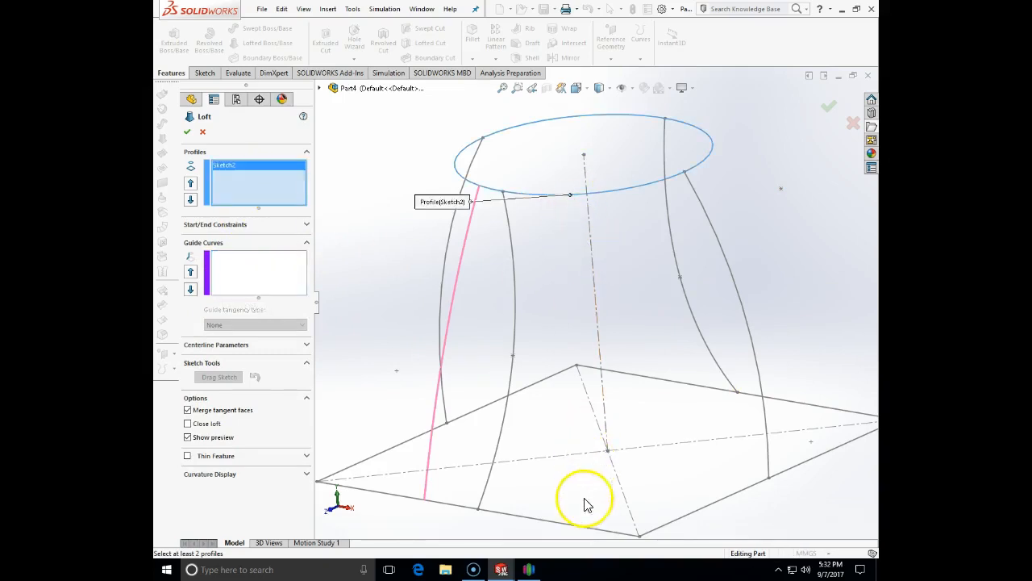
left_click(586, 534)
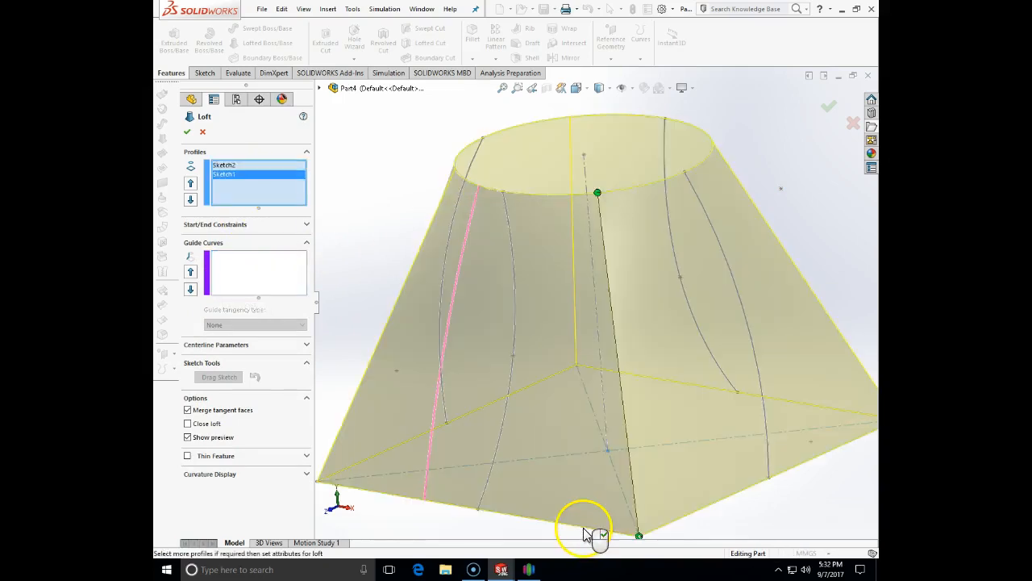
Add Sketch3, Sketch4, Sketch5 and Sketch6 as guide curves and accept the solid loft
left_click(256, 290)
middle_click_drag(317, 356, 403, 294)
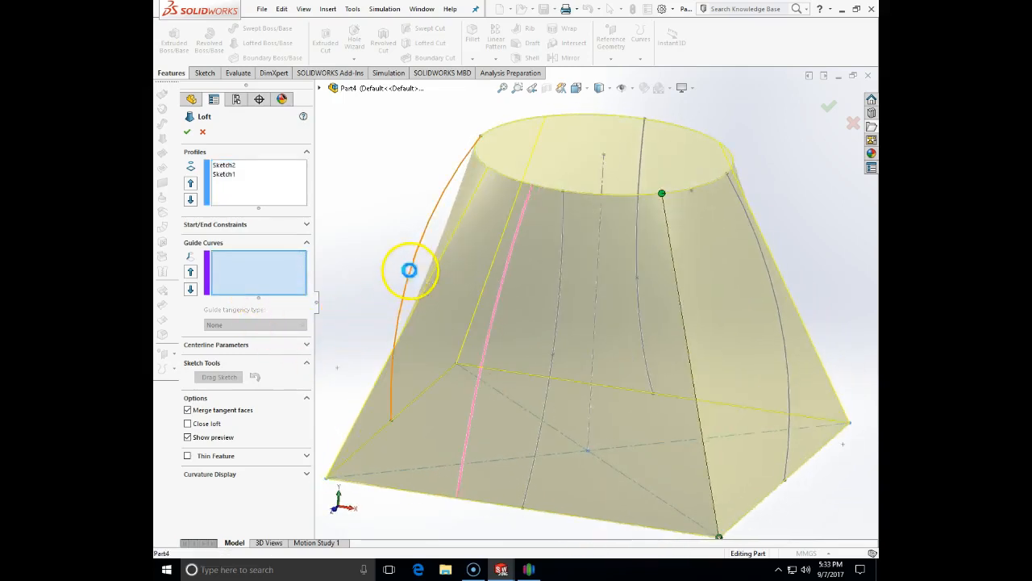
left_click(409, 270)
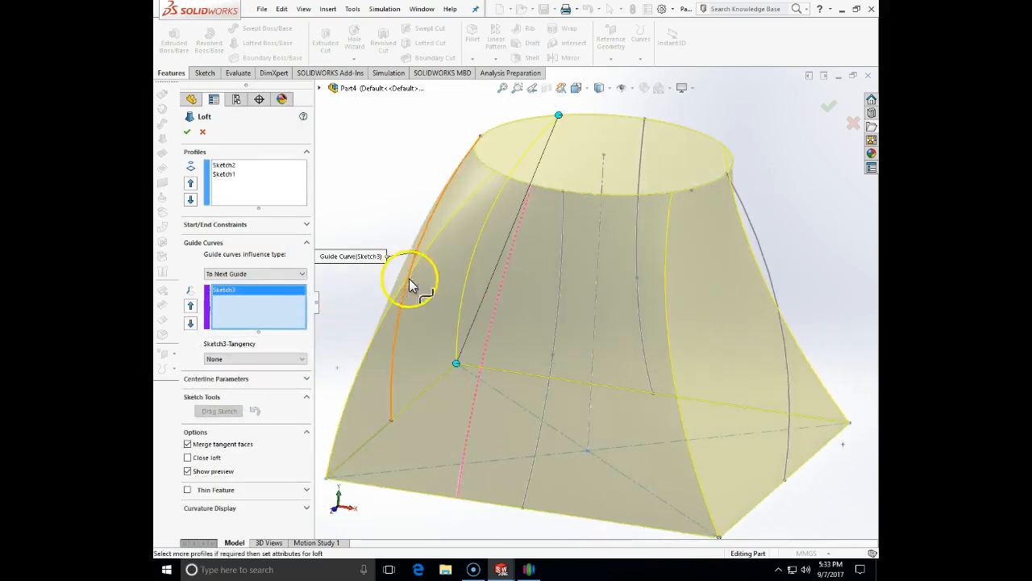
left_click(766, 263)
middle_click_drag(625, 388, 555, 395)
left_click(485, 369)
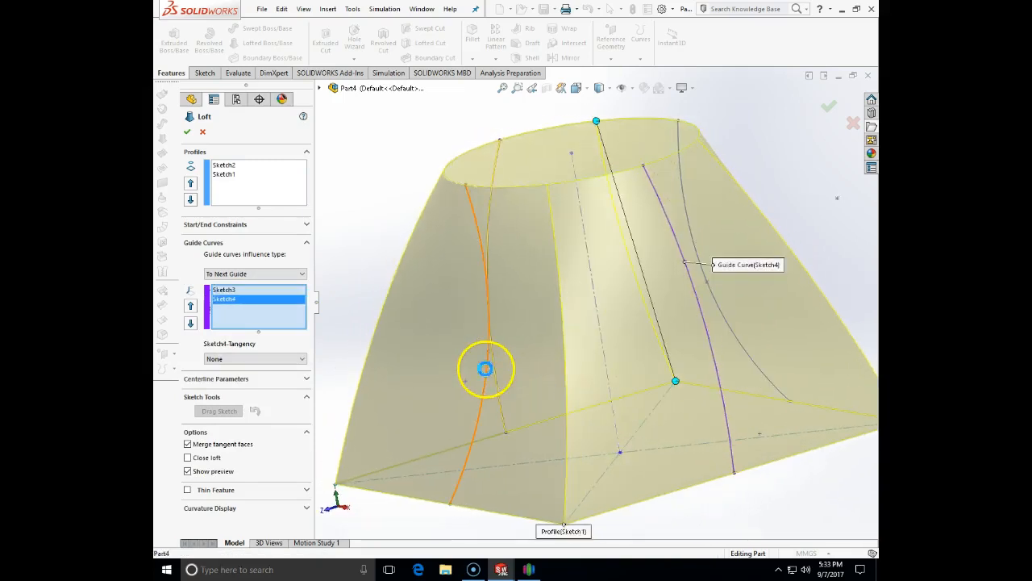
middle_click_drag(777, 223, 717, 264)
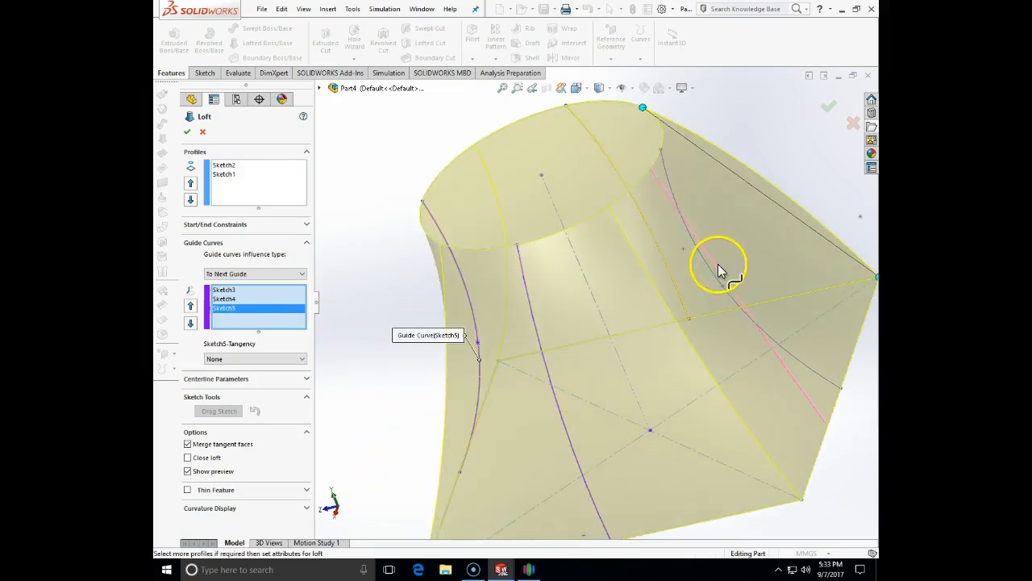
left_click(710, 271)
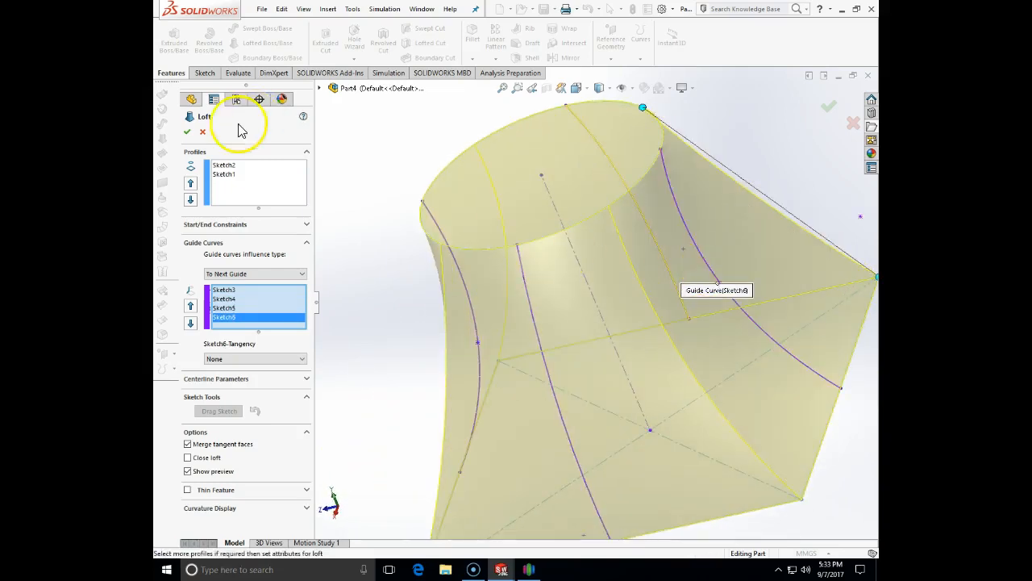
left_click(190, 134)
middle_click_drag(392, 330, 498, 282)
middle_click_drag(654, 242, 502, 285)
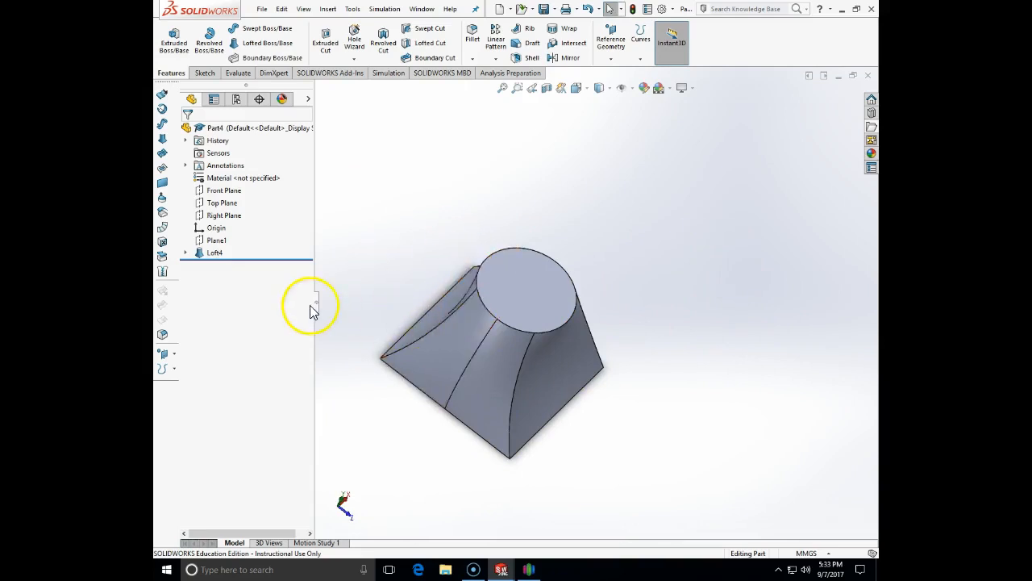
middle_click_drag(500, 202, 528, 378)
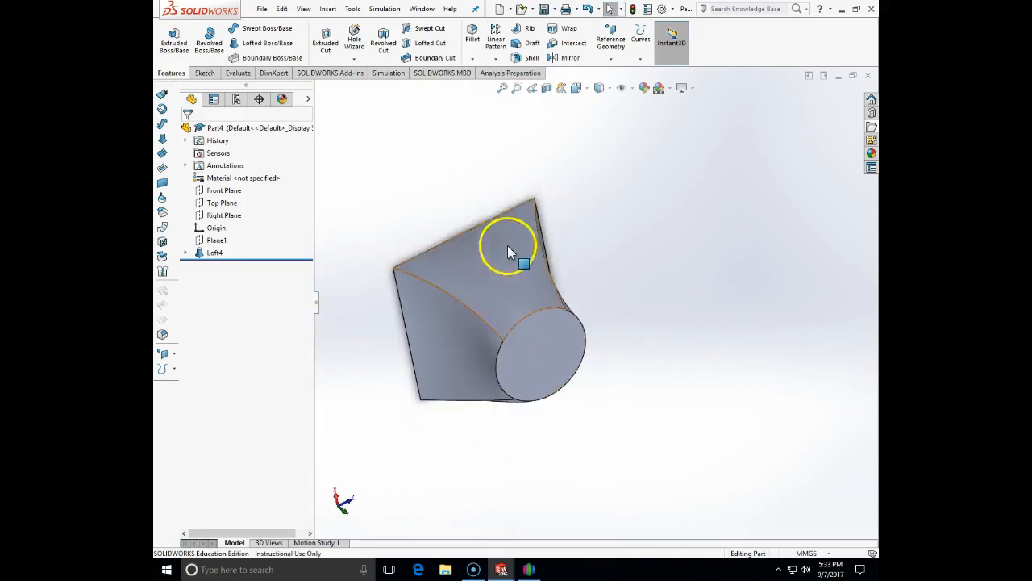
middle_click_drag(557, 333, 634, 555)
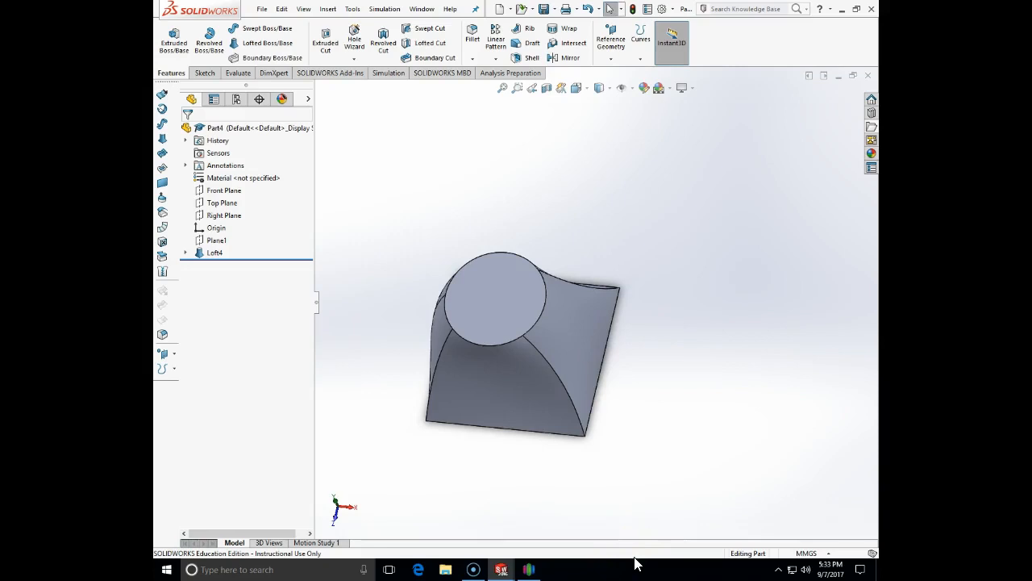
middle_click_drag(621, 443, 606, 368)
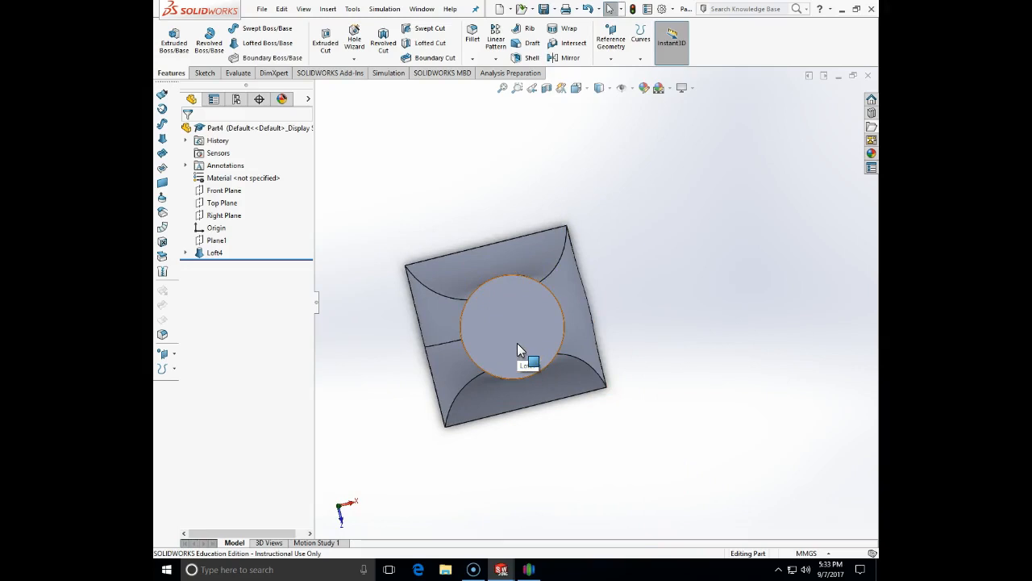
middle_click_drag(518, 343, 567, 472)
middle_click_drag(569, 433, 603, 371)
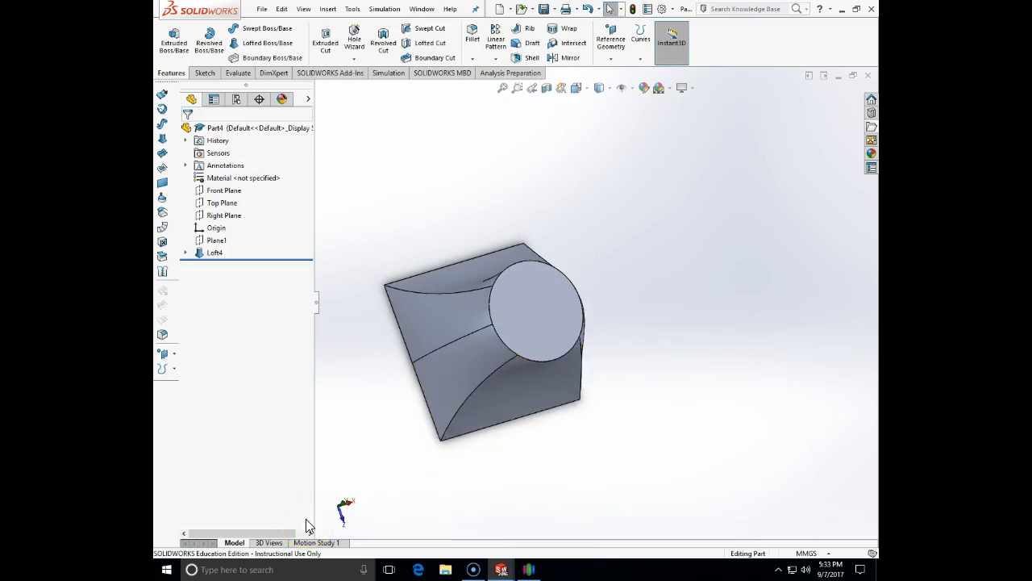
middle_click_drag(393, 465, 488, 353)
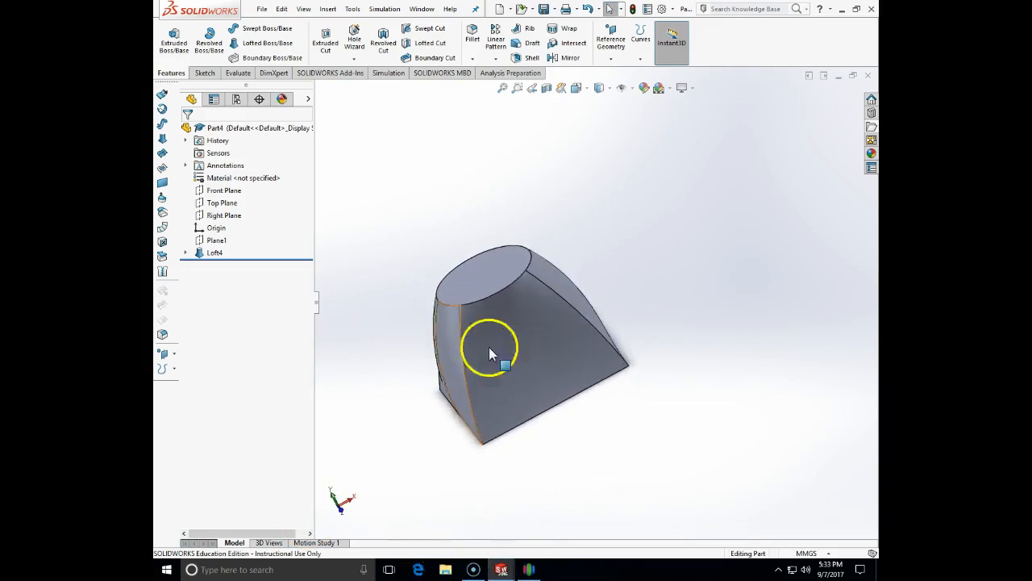
Slice the loft with a Top Plane section view offset to 29mm and orbit to inspect
left_click(546, 91)
left_click_drag(451, 214, 484, 272)
middle_click_drag(484, 271, 504, 351)
left_click_drag(507, 349, 517, 372)
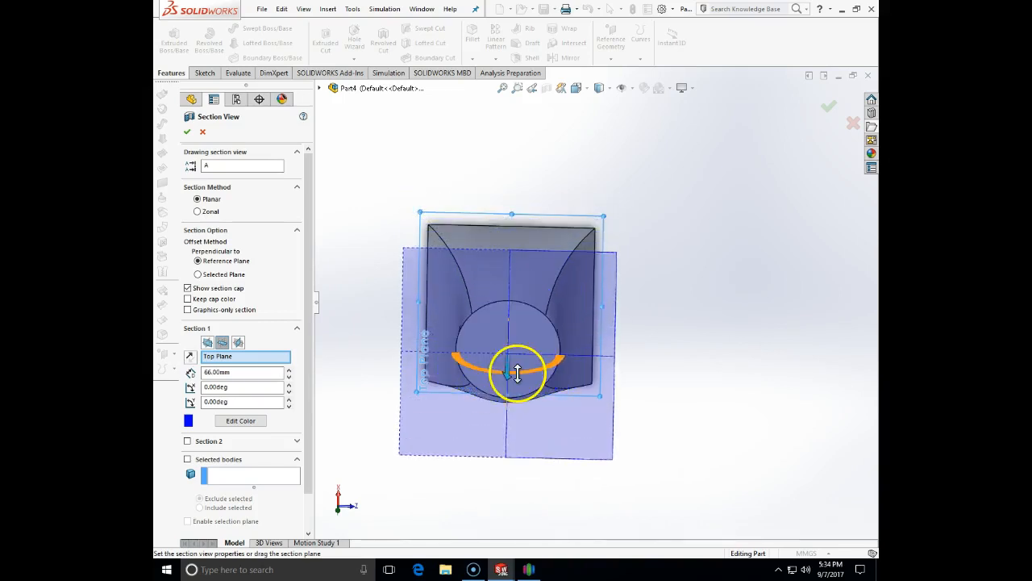
left_click(187, 133)
middle_click_drag(450, 479, 484, 288)
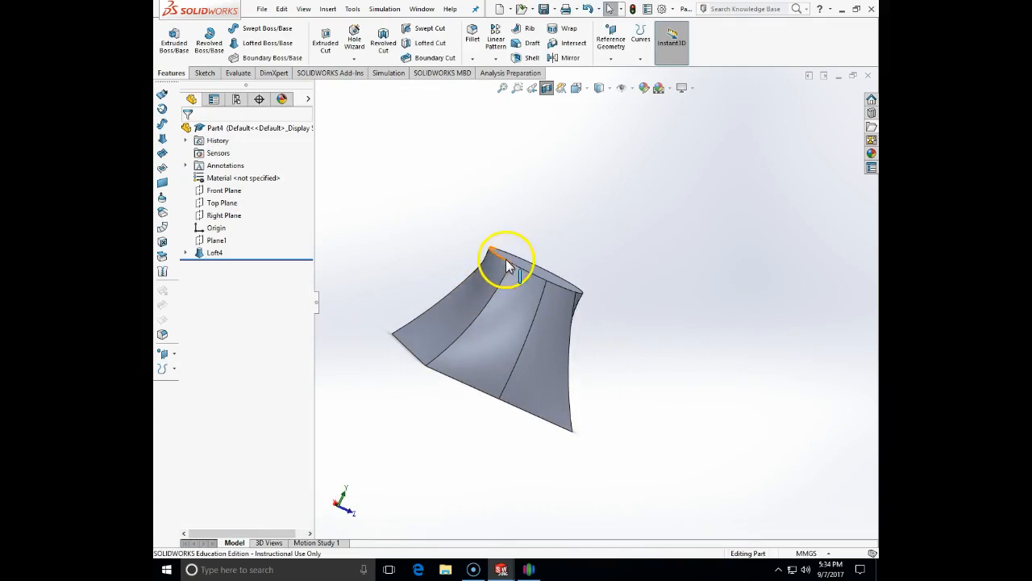